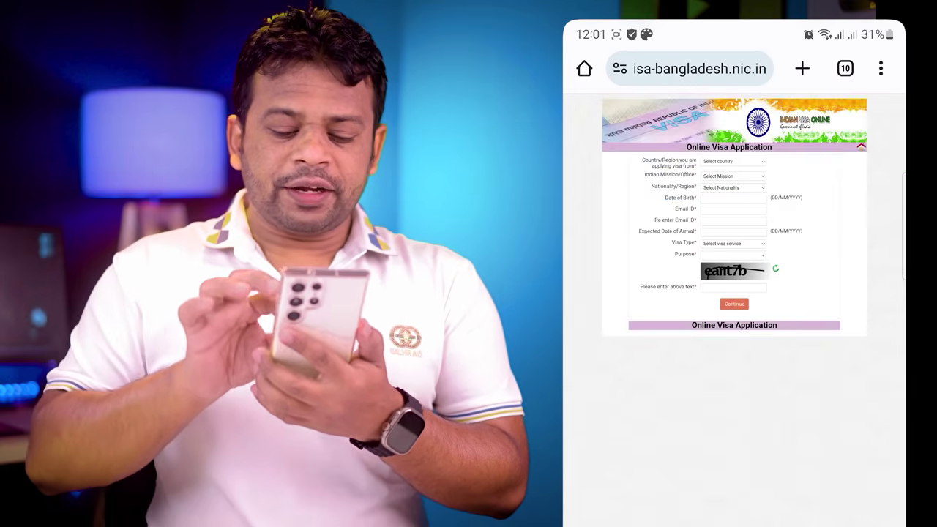
# Scroll so the blank Online Visa Application form is fully in view
pyautogui.scroll(5, 734, 293)
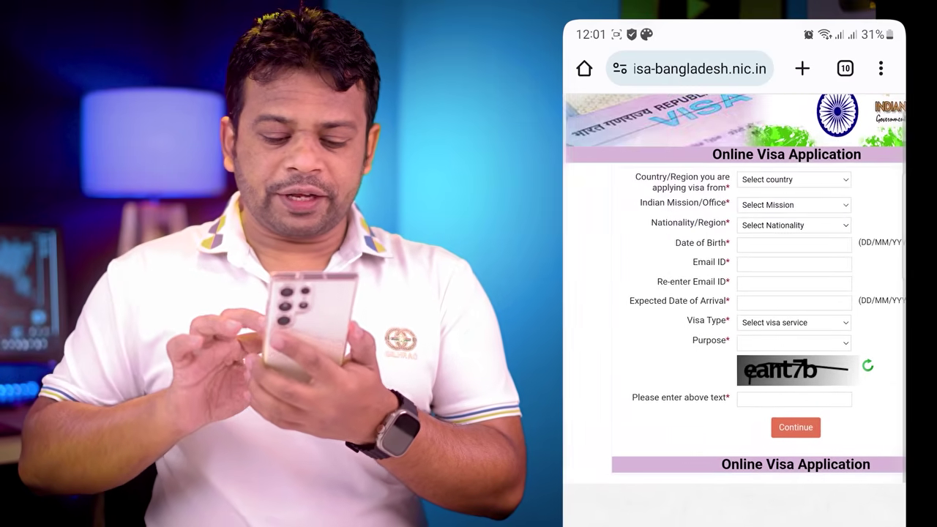
pyautogui.hscroll(1, 734, 285)
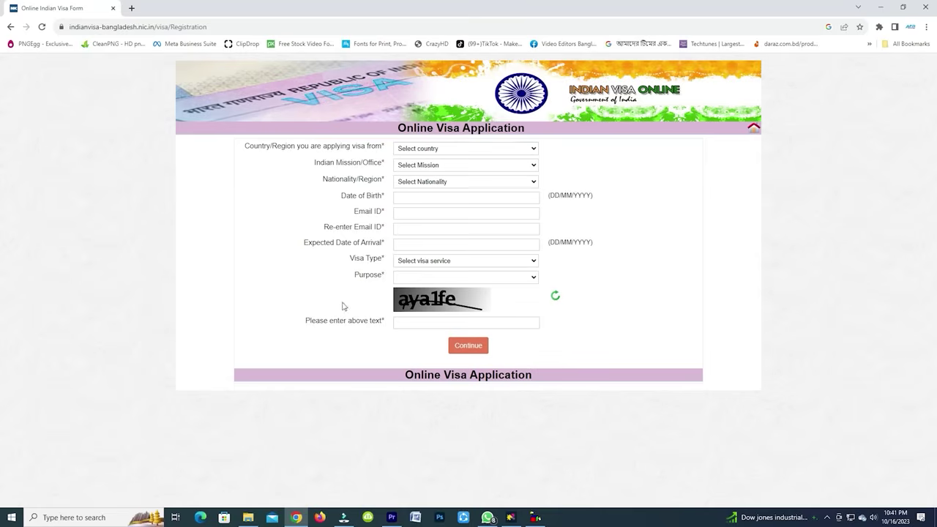
# Choose BANGLADESH as the applying country, BANGLADESH-DHAKA as the mission, and BANGLADESH as the nationality
pyautogui.moveTo(244, 146); pyautogui.dragTo(261, 146)
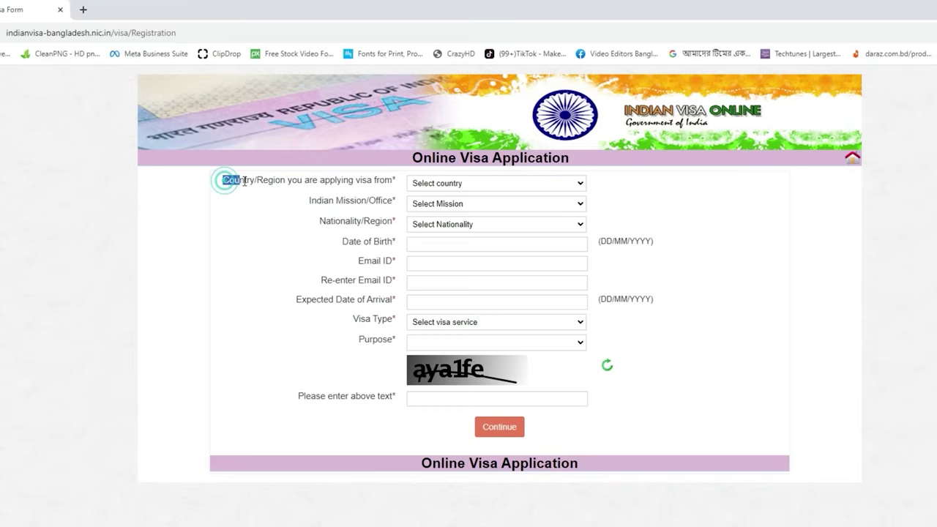
pyautogui.moveTo(243, 181); pyautogui.dragTo(394, 184)
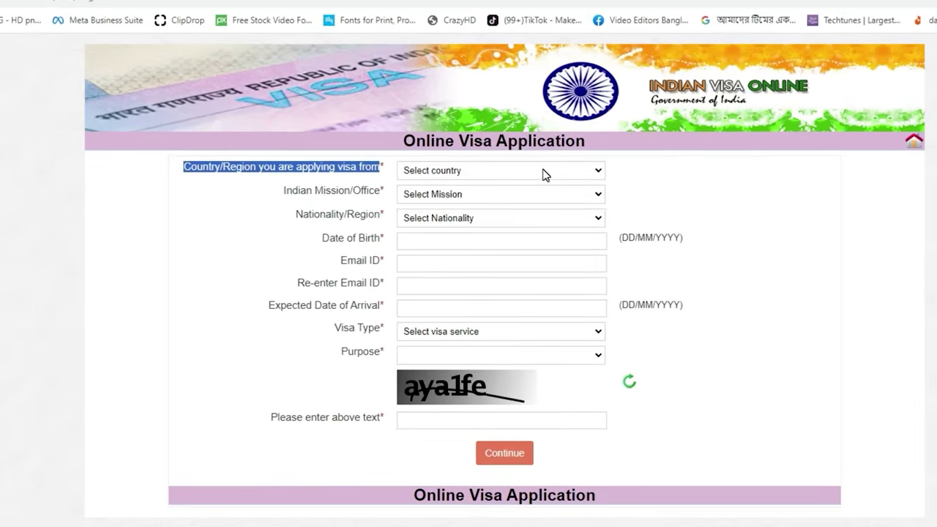
pyautogui.click(535, 180)
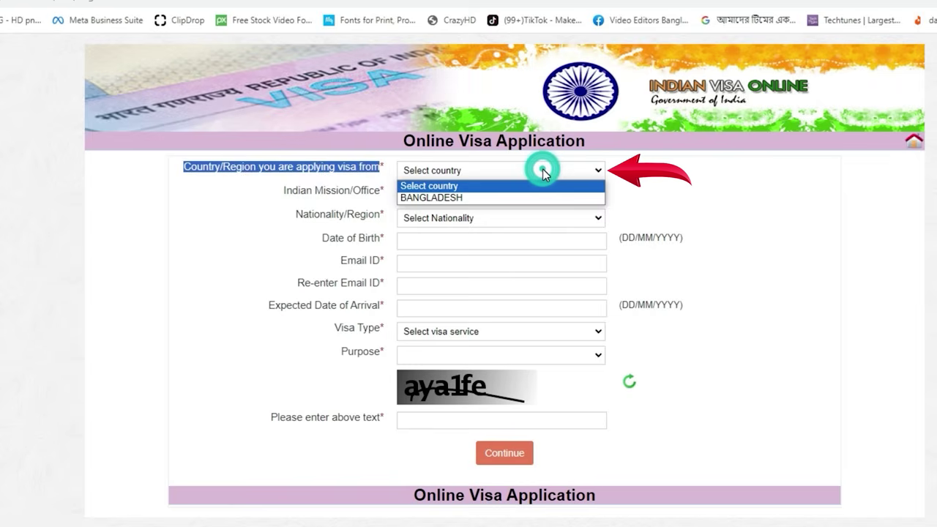
pyautogui.click(481, 198)
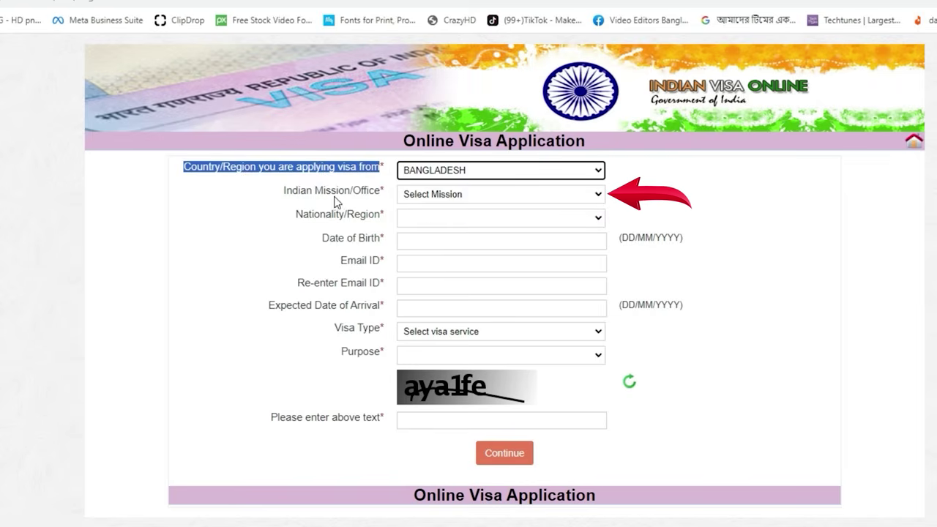
pyautogui.click(482, 195)
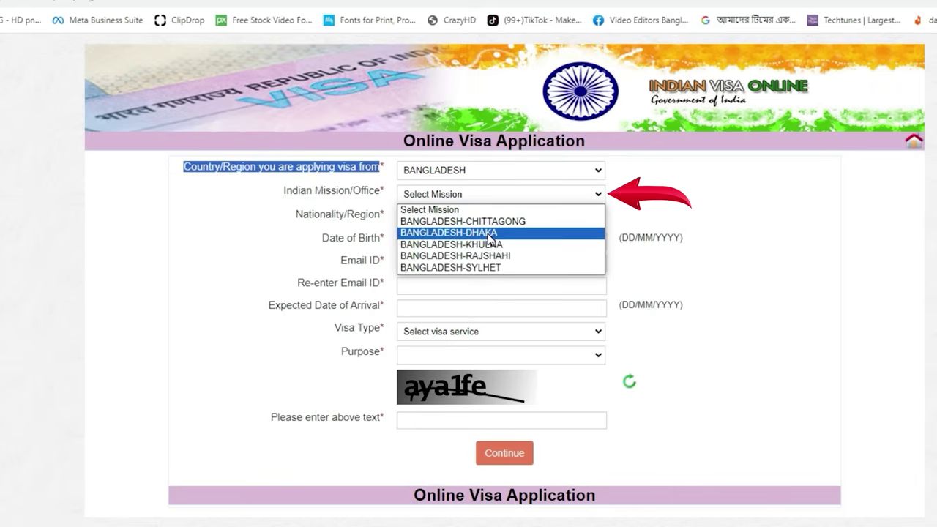
pyautogui.click(488, 233)
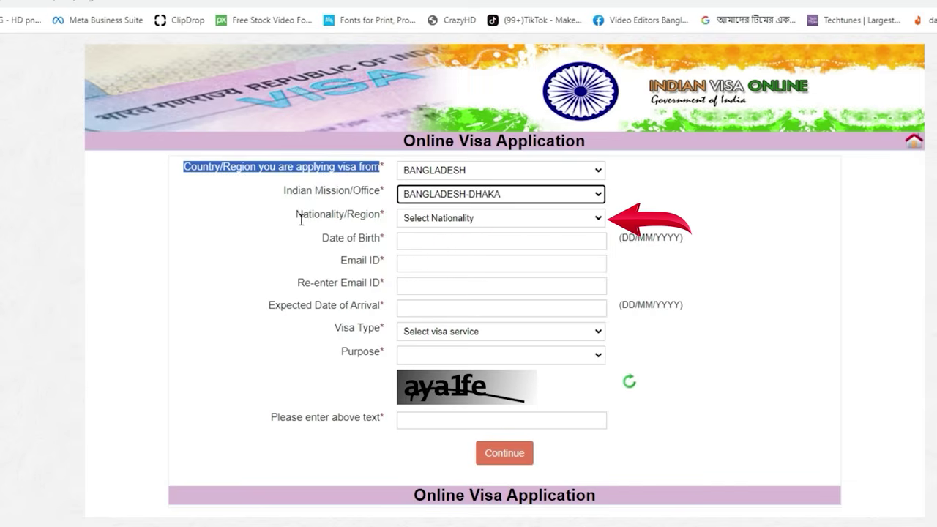
pyautogui.click(468, 218)
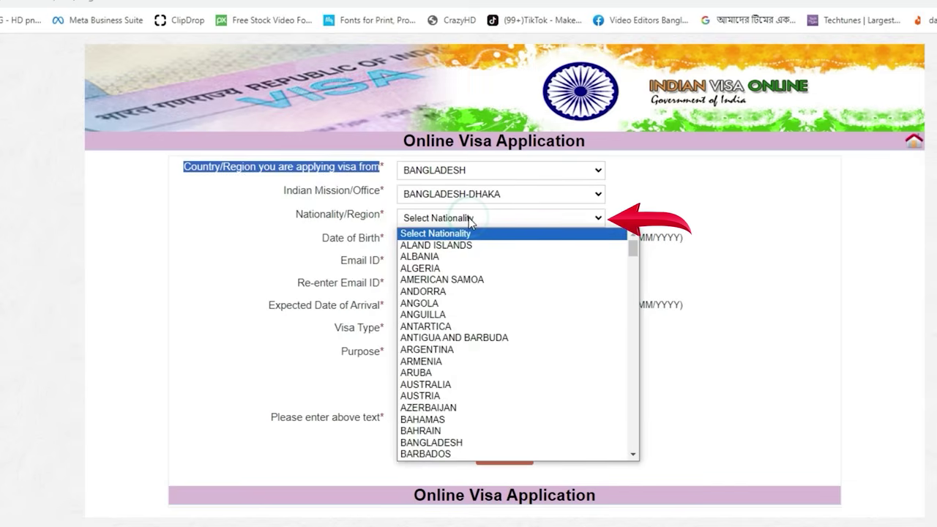
pyautogui.click(458, 442)
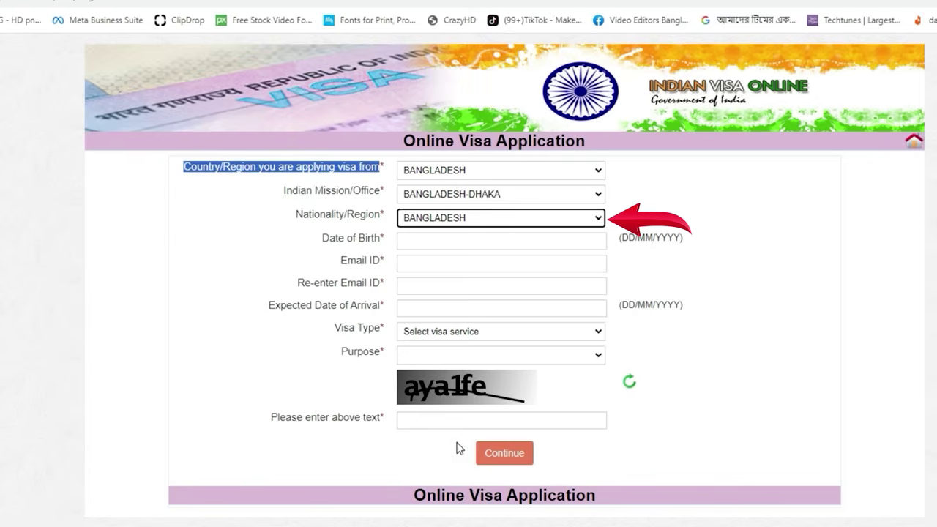
# Enter the date of birth and paste the e-mail address into both e-mail fields
pyautogui.click(420, 243)
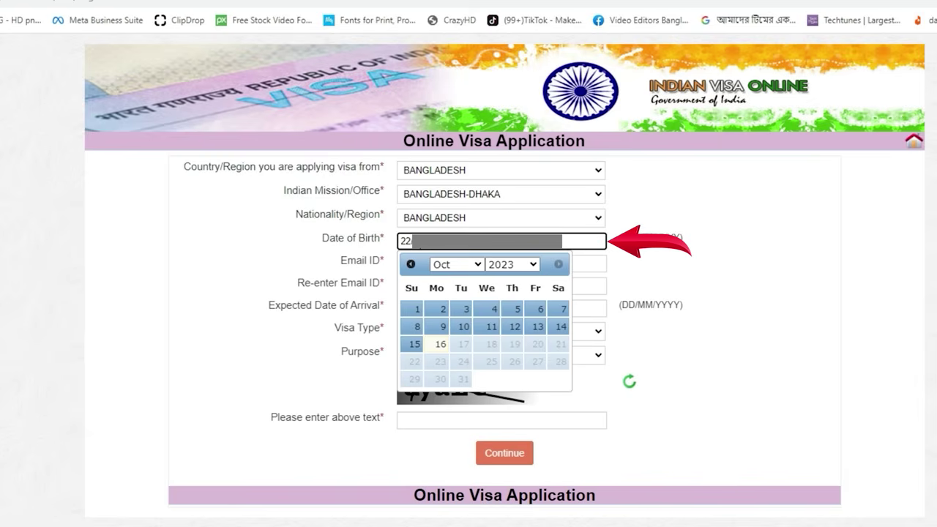
pyautogui.click(407, 266)
pyautogui.hotkey('ctrl', 'v')
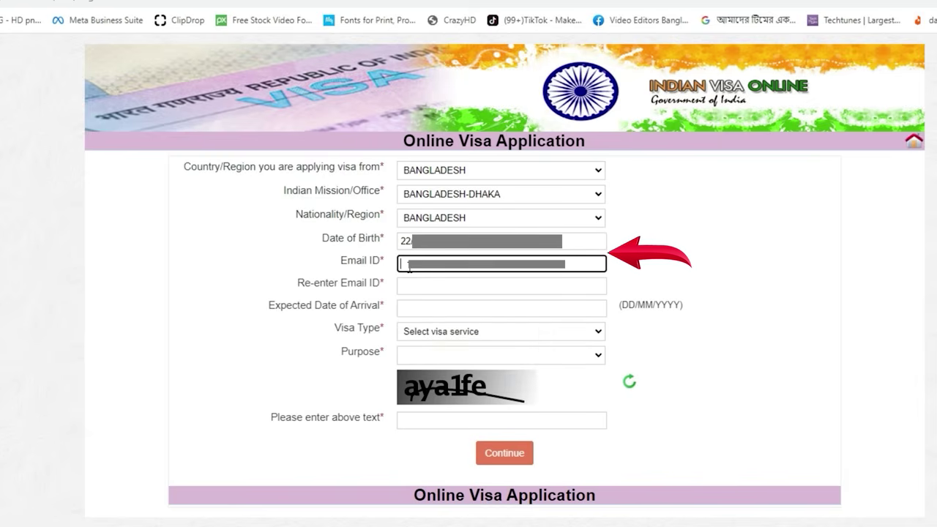
pyautogui.write('ra')
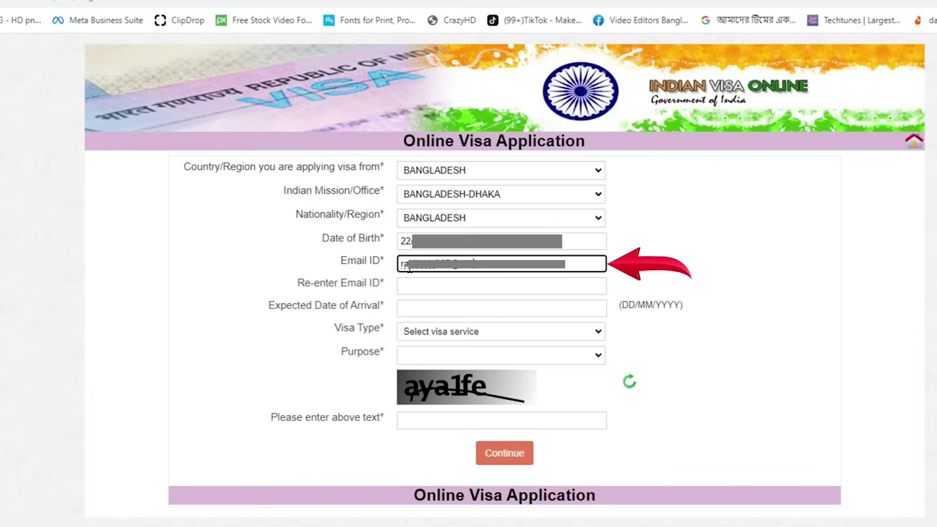
pyautogui.click(455, 285)
pyautogui.hotkey('ctrl', 'v')
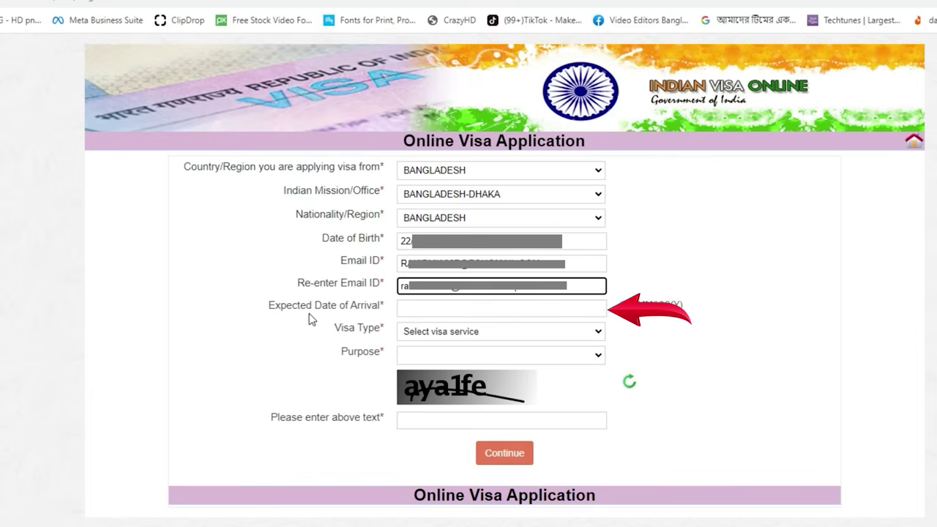
# Enter 30/11/2023 as the expected date of arrival
pyautogui.click(413, 308)
pyautogui.write('30/11/2023')
pyautogui.tripleClick(579, 313)
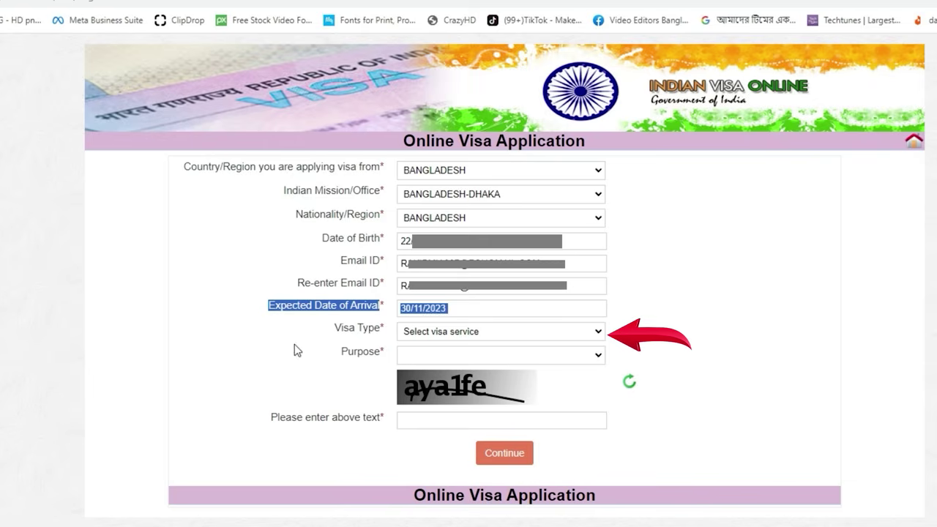
# Choose TOURIST VISA with purpose TOURISM, RECREATION, SIGHT-SEEING
pyautogui.click(525, 336)
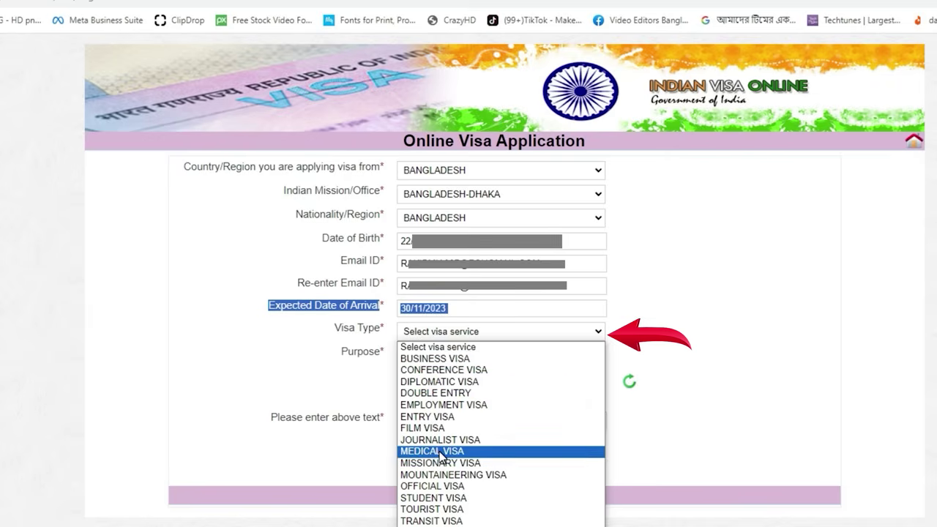
pyautogui.click(430, 510)
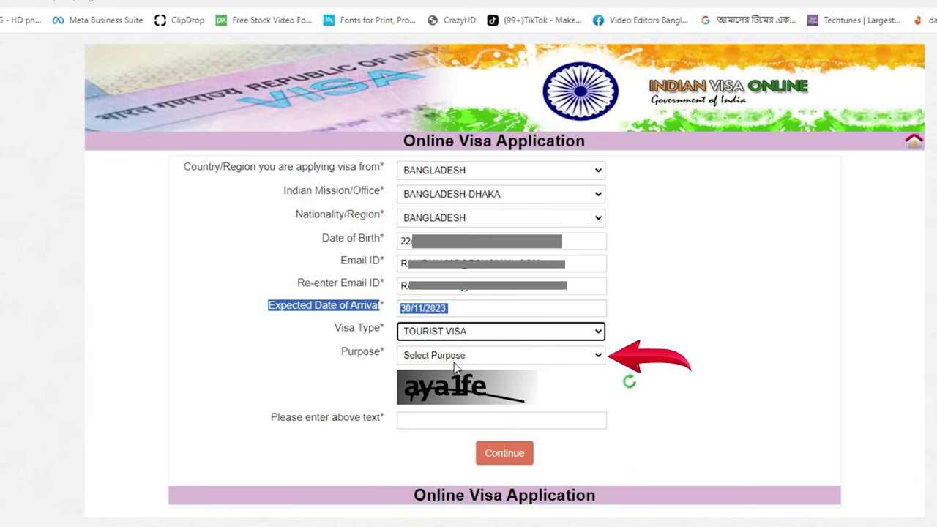
pyautogui.click(514, 357)
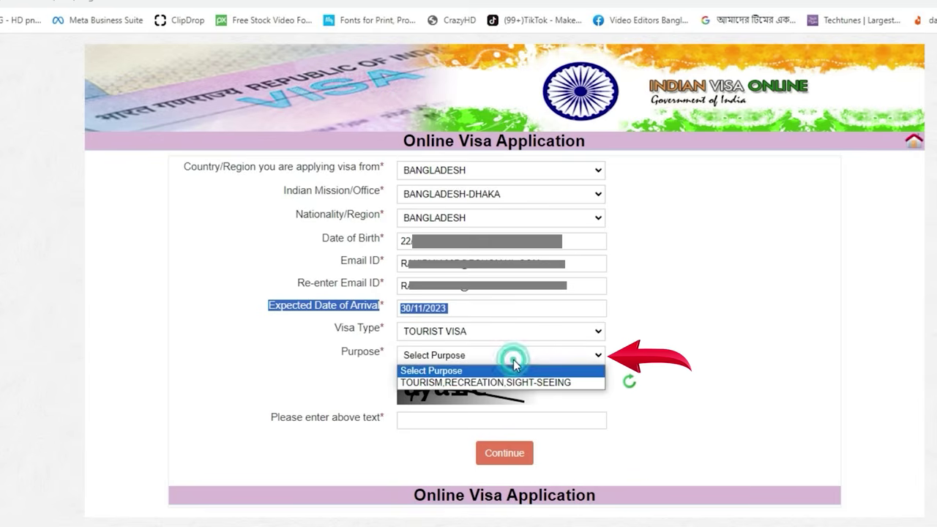
pyautogui.click(461, 384)
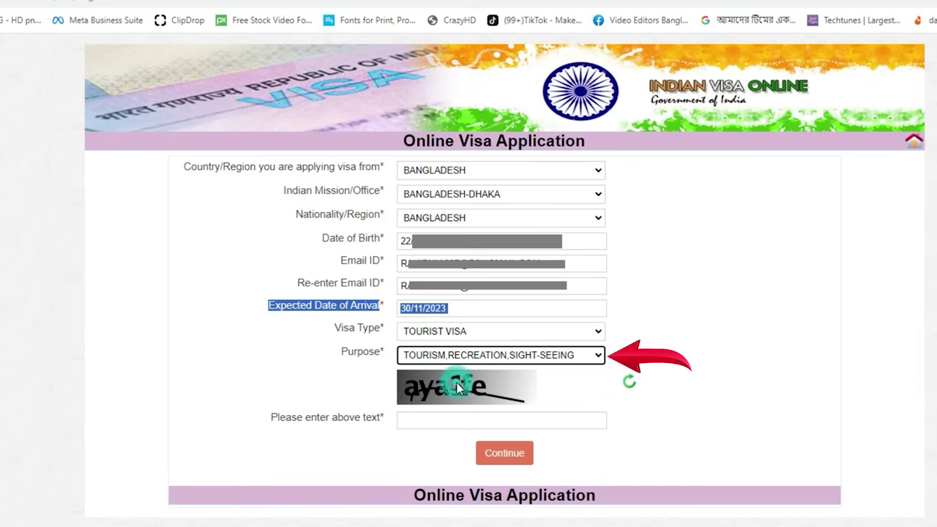
# Enter captcha text 'aya1fe' and submit the first page
pyautogui.click(424, 420)
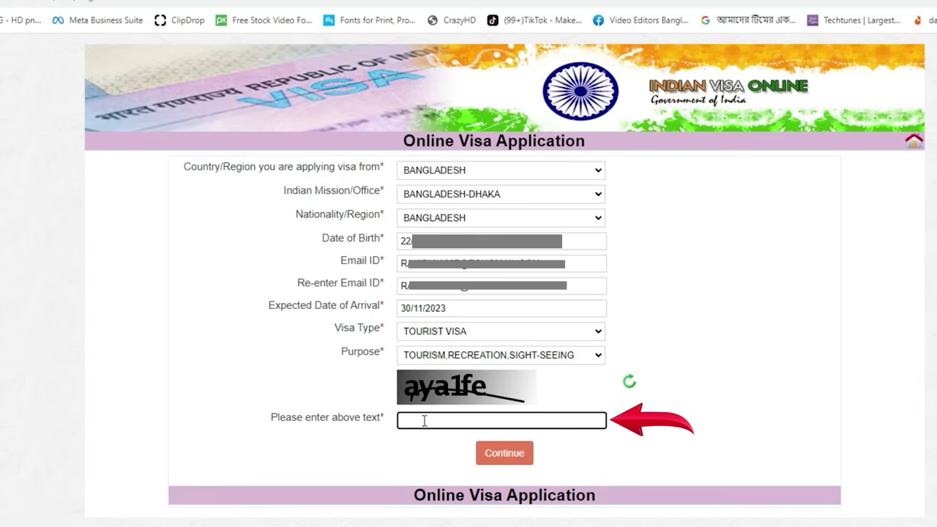
pyautogui.write('aya1fe')
pyautogui.click(505, 454)
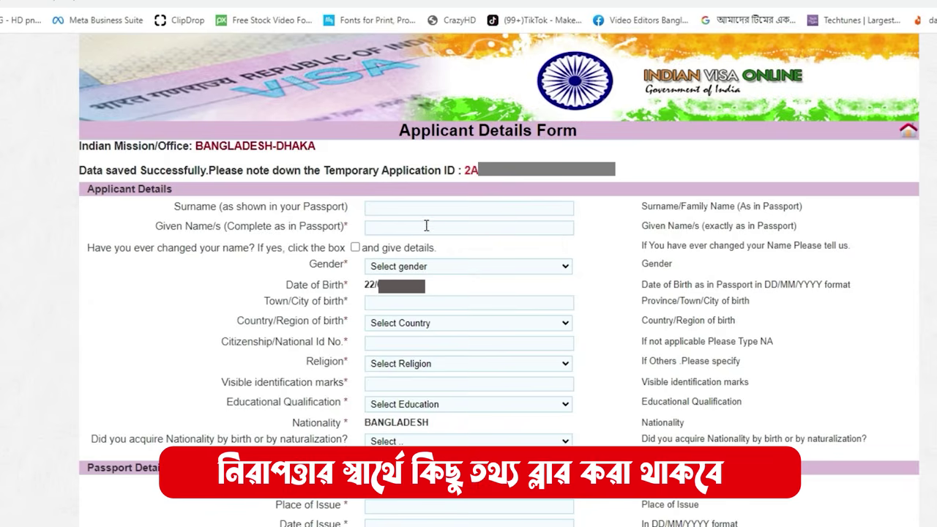
# Select the temporary application ID value on the Applicant Details Form to note it down
pyautogui.moveTo(324, 171); pyautogui.dragTo(589, 183)
pyautogui.click(589, 182)
pyautogui.moveTo(461, 172); pyautogui.dragTo(586, 178)
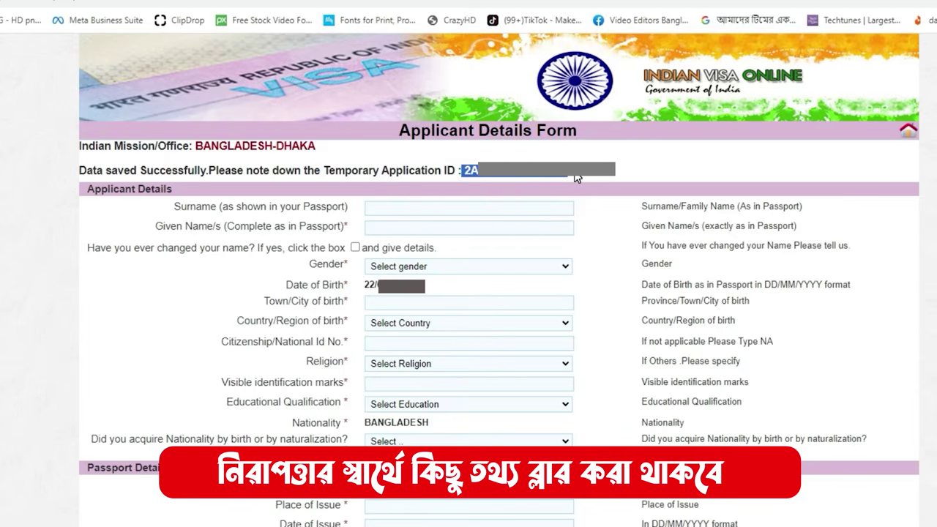
pyautogui.click(518, 168)
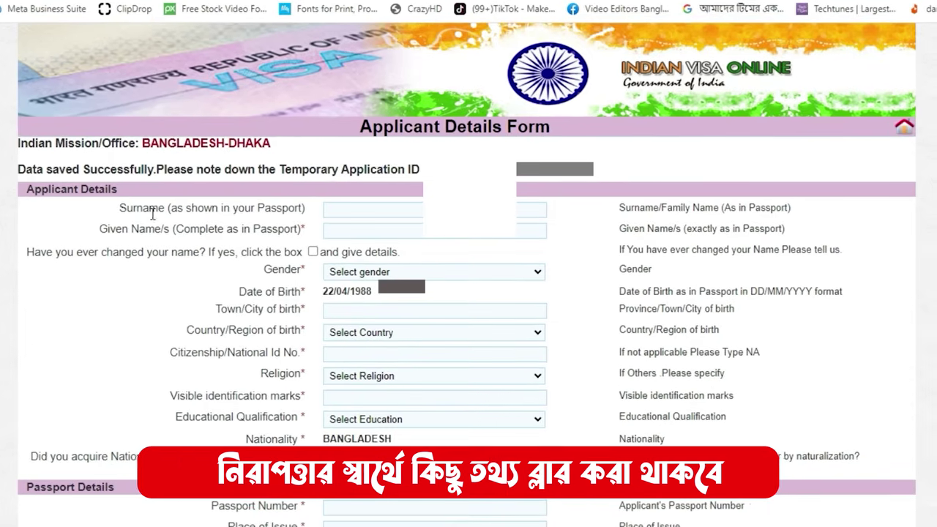
# Enter the applicant's surname and given name, leaving the name-change question unticked
pyautogui.click(345, 212)
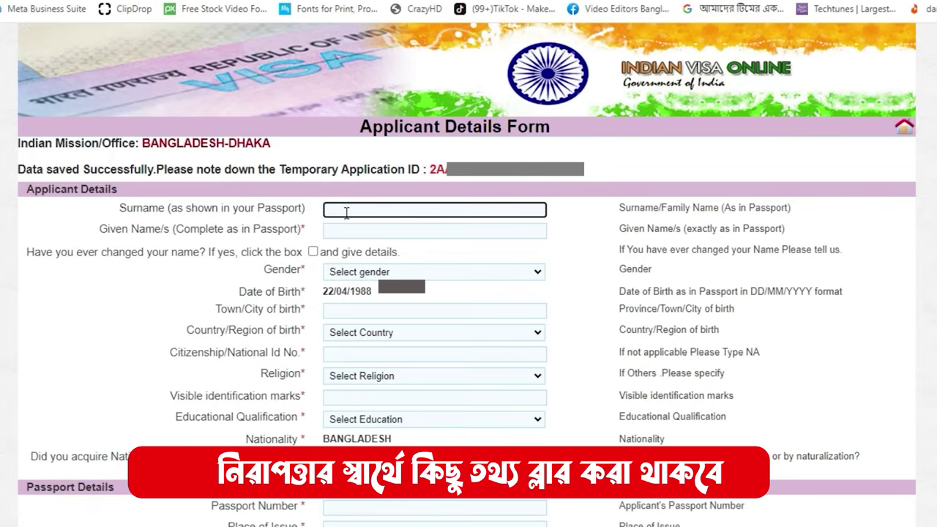
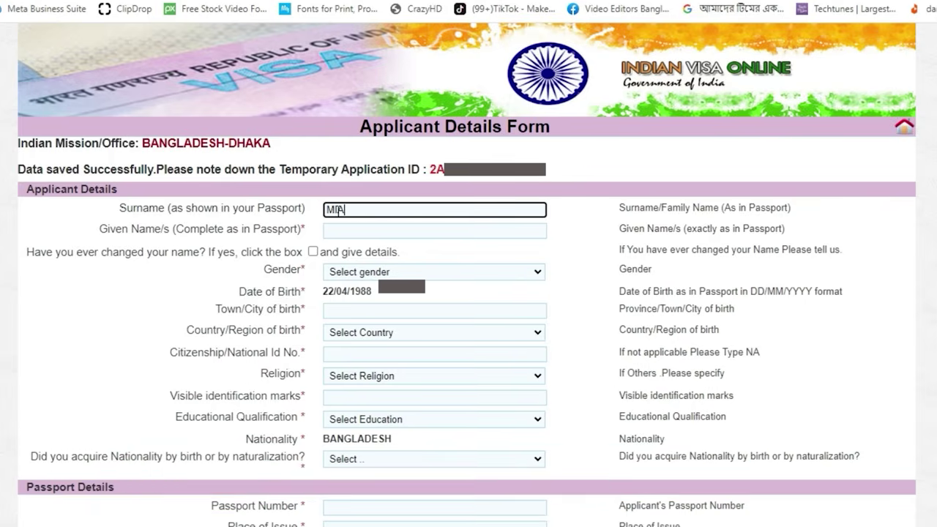
pyautogui.press('Tab')
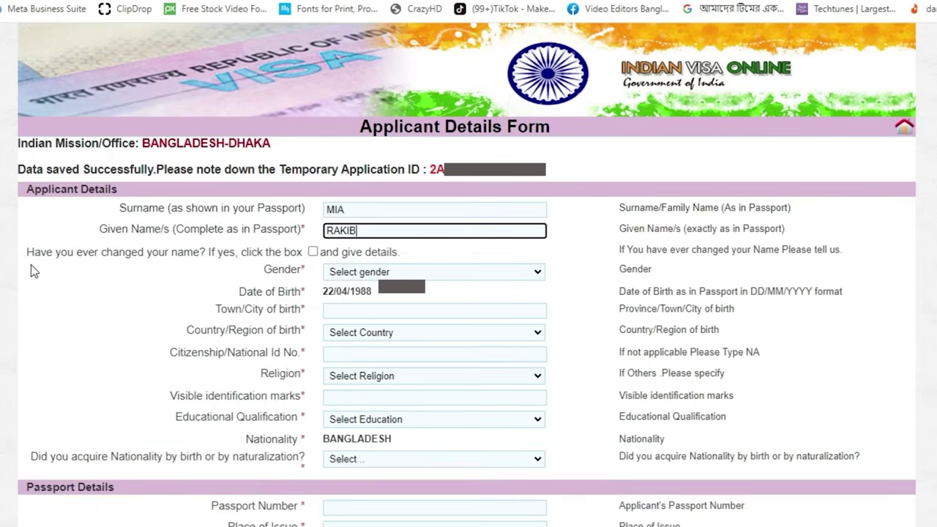
pyautogui.moveTo(27, 252); pyautogui.dragTo(207, 253)
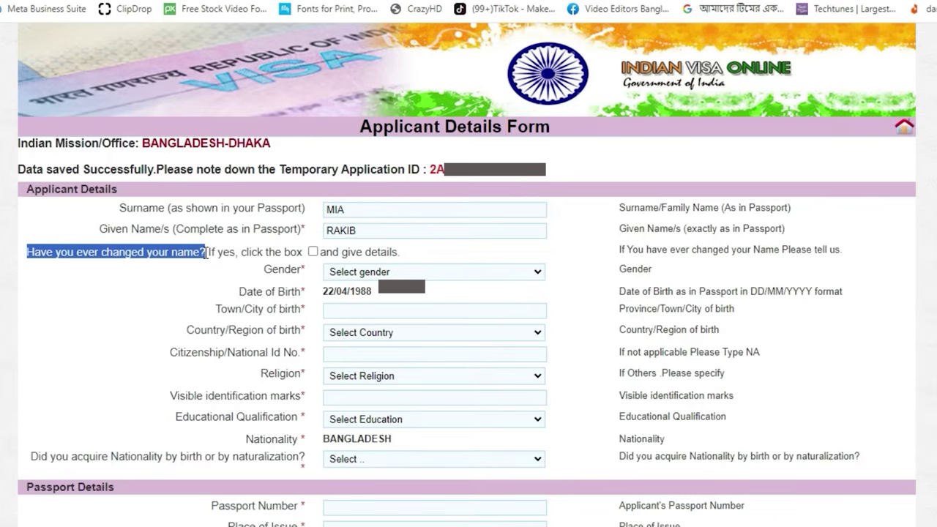
pyautogui.click(313, 252)
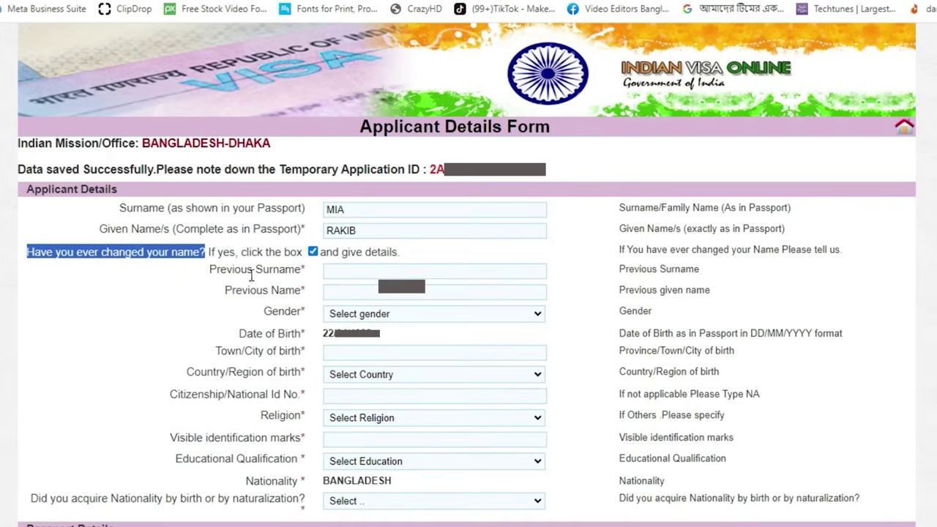
pyautogui.click(312, 252)
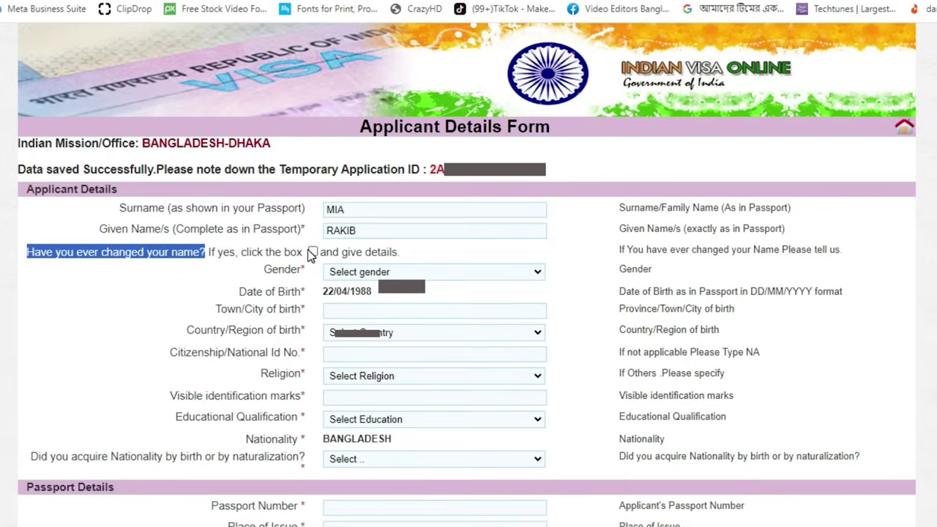
# Set gender to MALE and town of birth to Kishoreganj
pyautogui.click(395, 271)
pyautogui.click(351, 300)
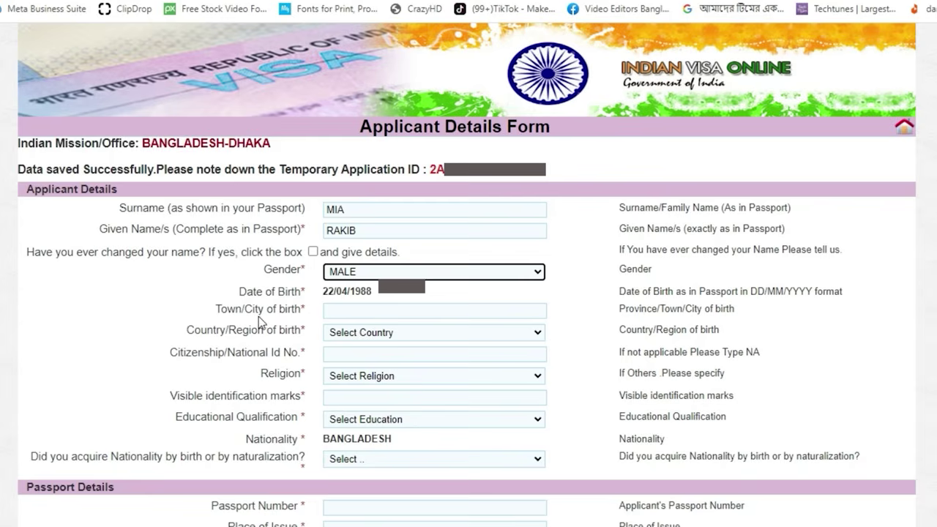
pyautogui.click(365, 310)
pyautogui.write('Kishoreganj')
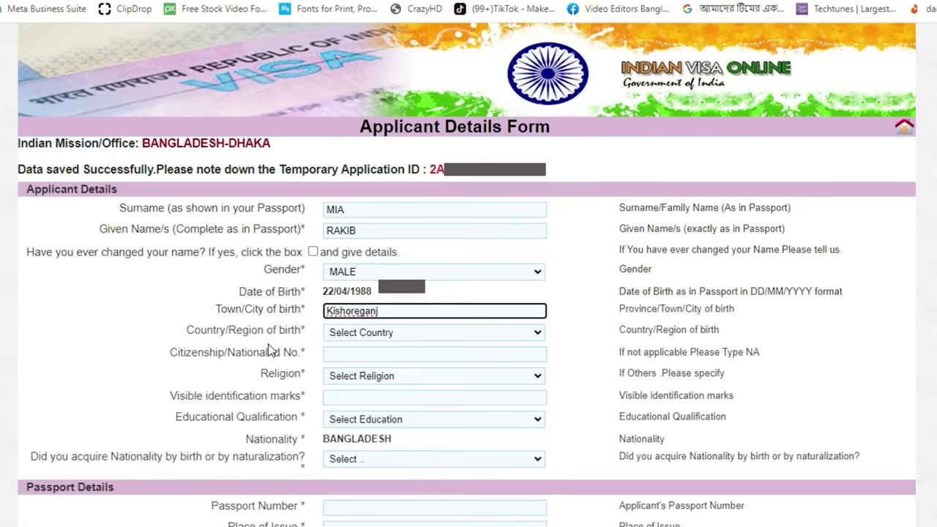
# Set country of birth to BANGLADESH and enter the citizenship national ID number
pyautogui.click(360, 332)
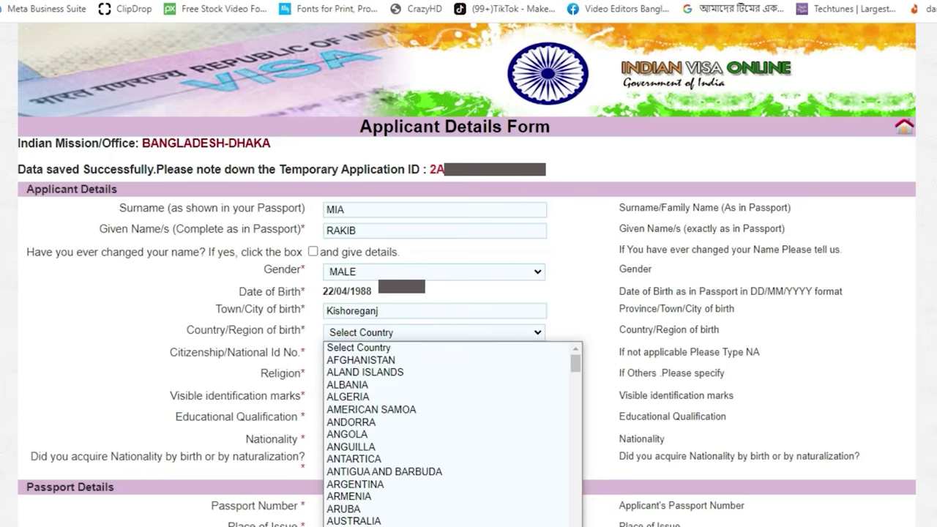
pyautogui.scroll(-3, 391, 424)
pyautogui.click(392, 424)
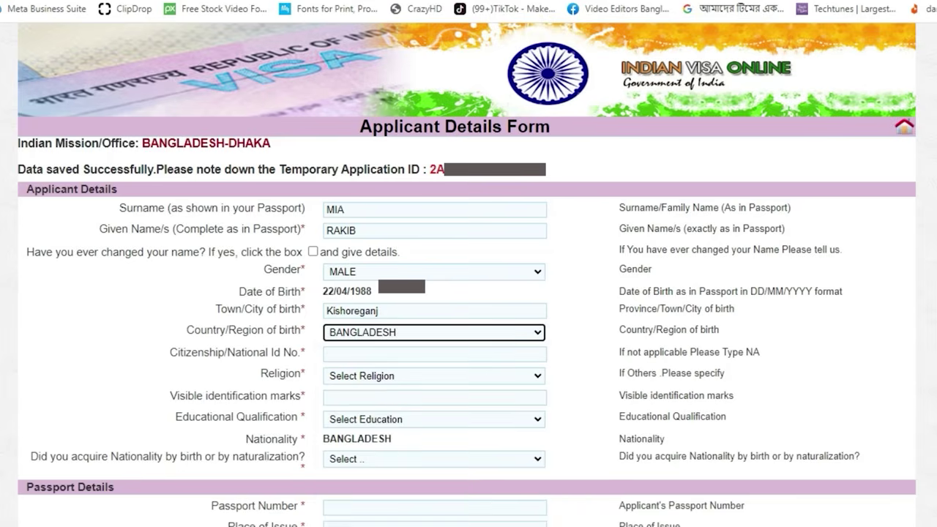
pyautogui.click(191, 356)
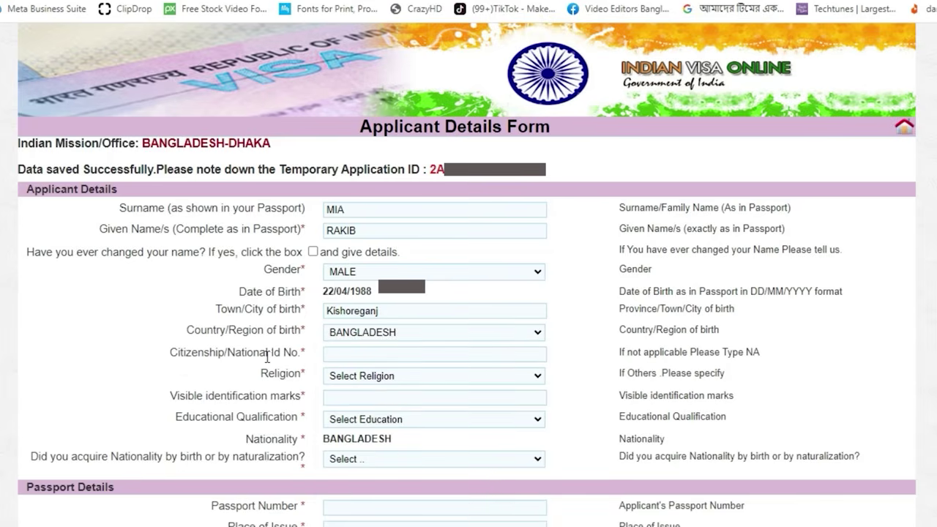
pyautogui.click(363, 354)
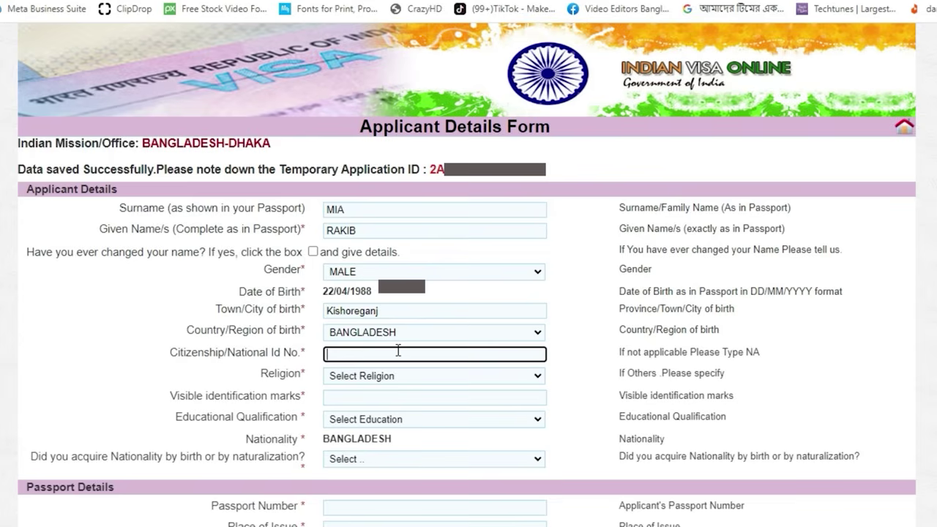
pyautogui.write('299')
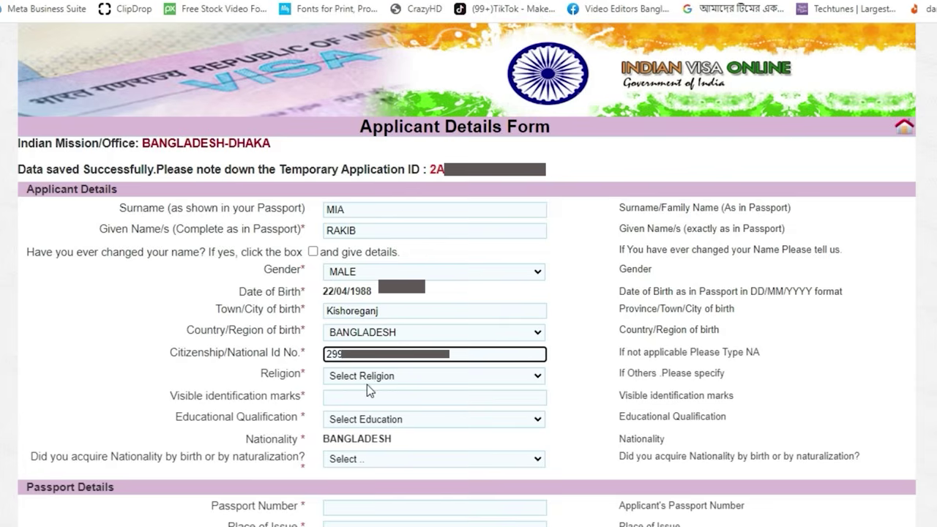
# Choose ISLAM as the applicant's religion
pyautogui.click(387, 379)
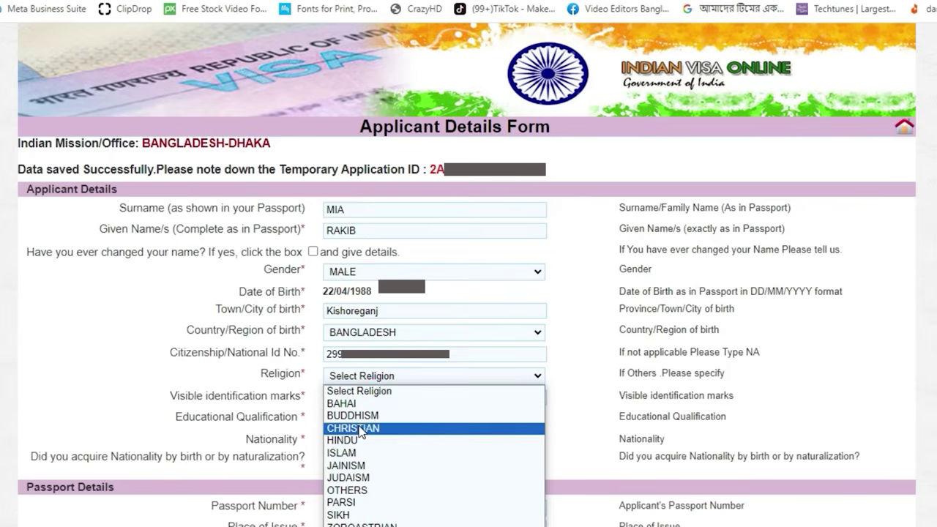
pyautogui.click(355, 452)
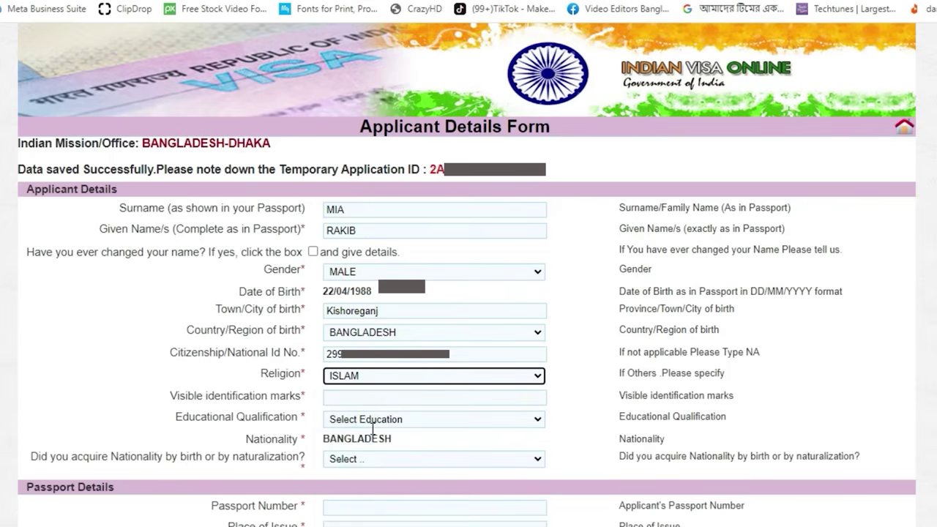
pyautogui.click(174, 398)
pyautogui.moveTo(174, 399); pyautogui.dragTo(293, 410)
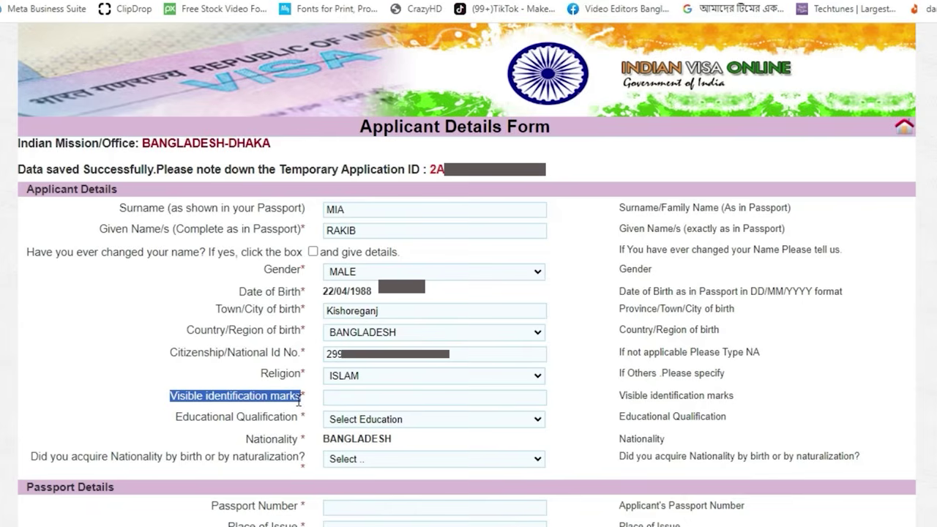
pyautogui.click(360, 396)
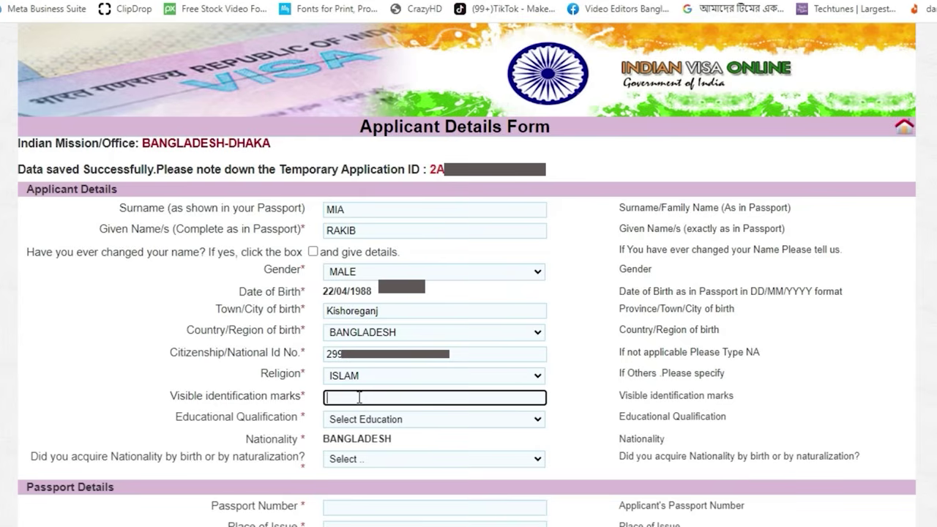
# Enter NO for visible identification marks and choose POST GRADUATE as educational qualification
pyautogui.write('NO')
pyautogui.moveTo(174, 358); pyautogui.dragTo(296, 352)
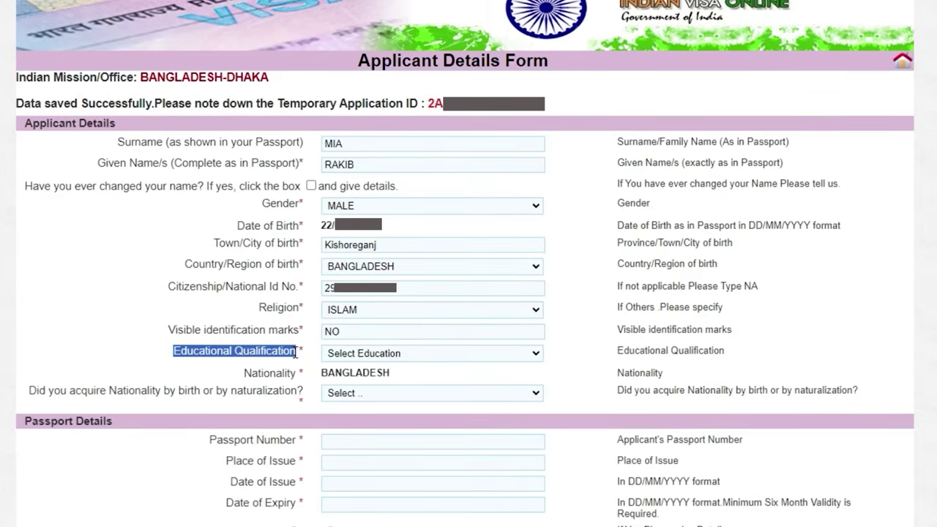
pyautogui.click(414, 353)
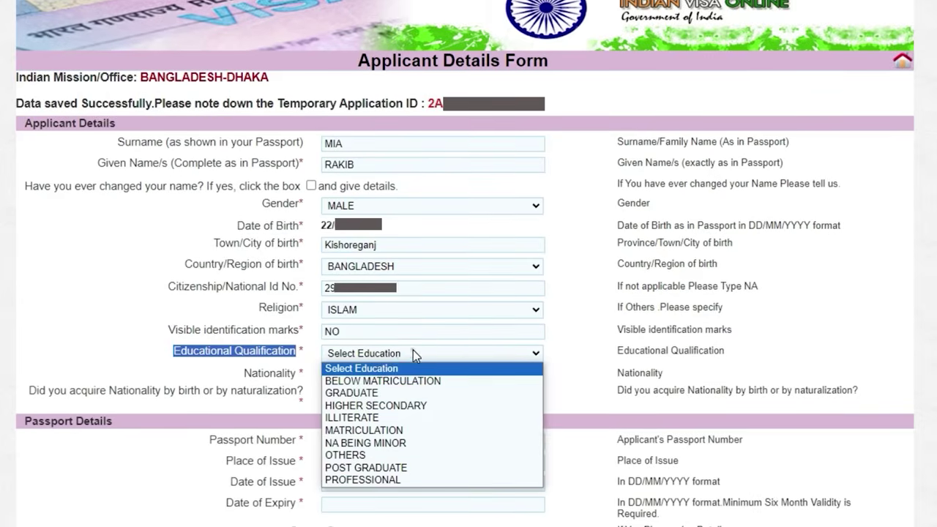
pyautogui.click(377, 466)
# Answer that nationality was acquired By Birth
pyautogui.moveTo(28, 389); pyautogui.dragTo(306, 394)
pyautogui.click(426, 393)
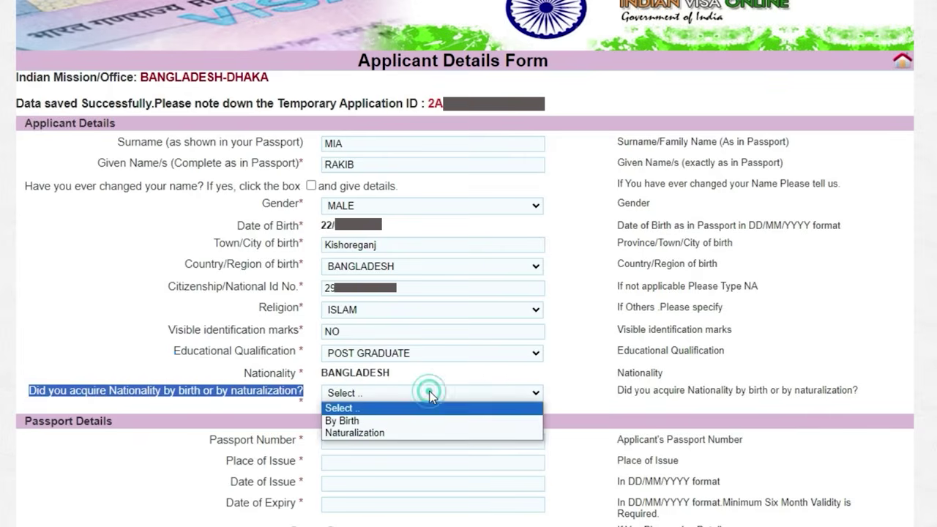
pyautogui.click(368, 422)
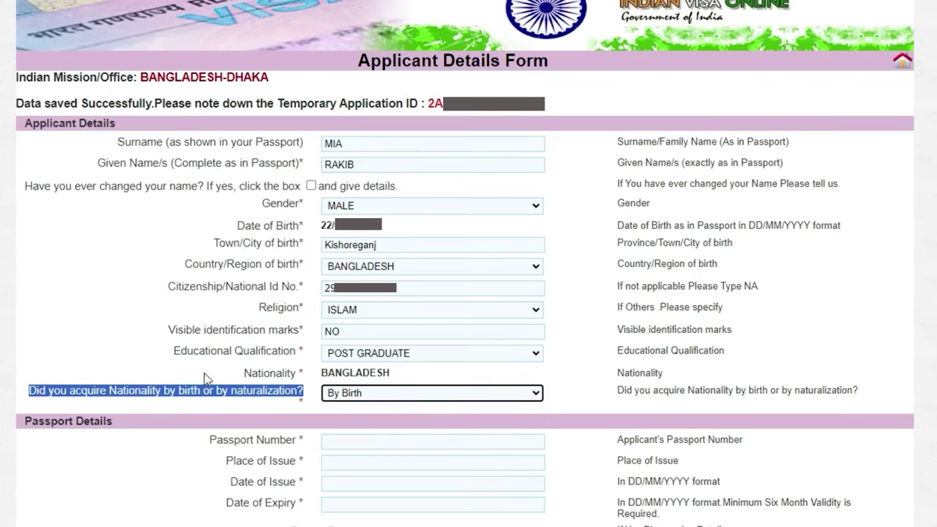
# Enter the passport number and Dhaka as the place of issue
pyautogui.scroll(-1, 56, 422)
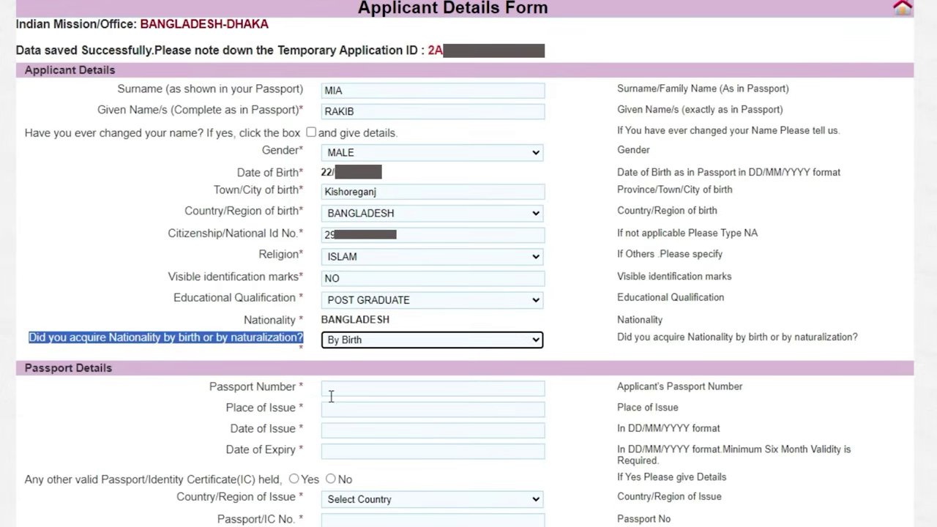
pyautogui.click(348, 389)
pyautogui.write('A2')
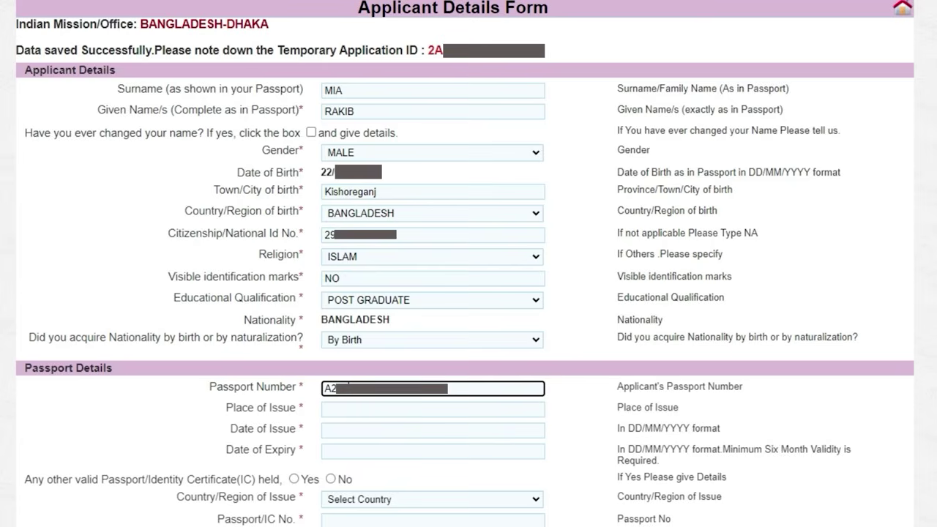
pyautogui.moveTo(224, 407); pyautogui.dragTo(297, 407)
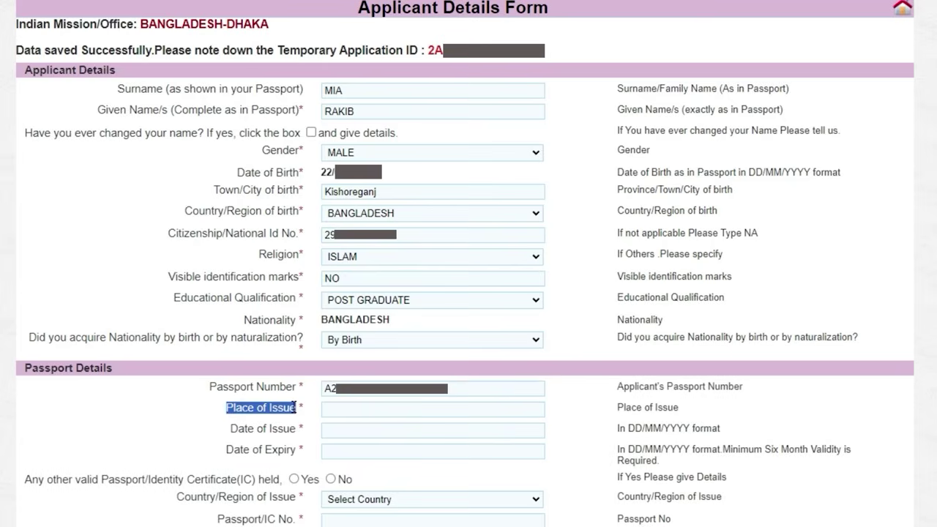
pyautogui.click(356, 409)
pyautogui.write('Dhaka')
pyautogui.press('Tab')
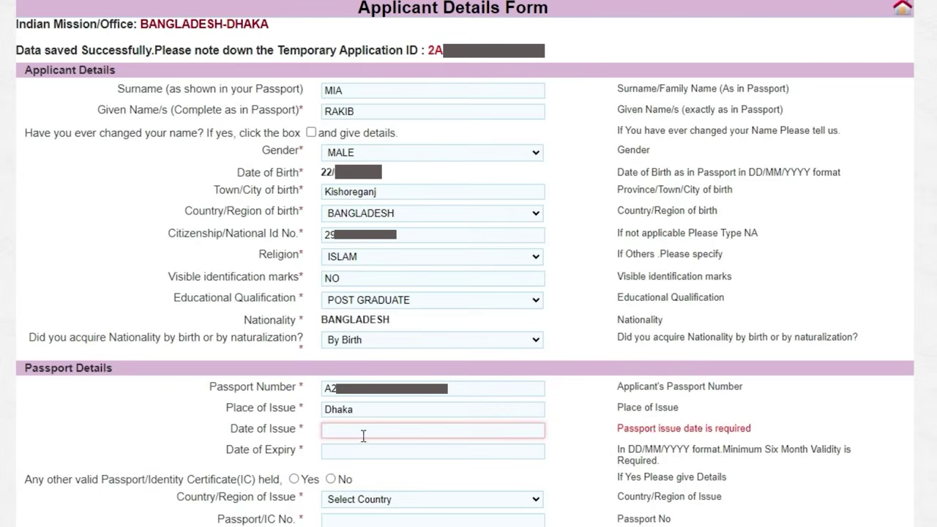
# Set passport issue date 21/05/2023 and expiry date 22/05/2032
pyautogui.click(360, 432)
pyautogui.write('21/05/2023')
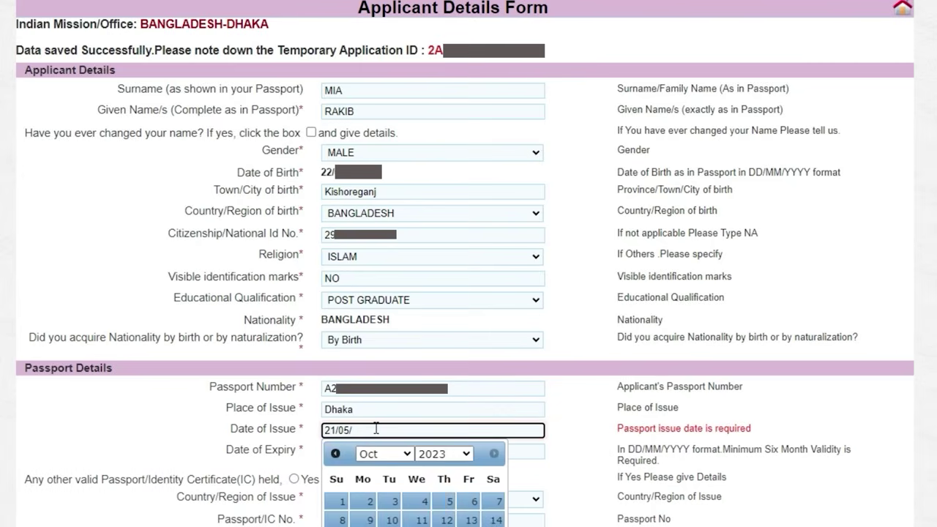
pyautogui.click(363, 451)
pyautogui.write('22')
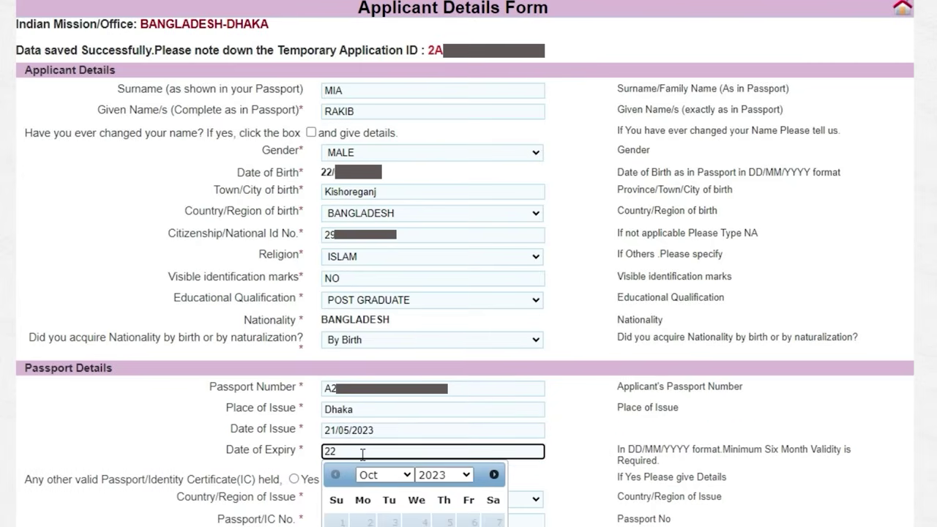
pyautogui.write('/05/2032')
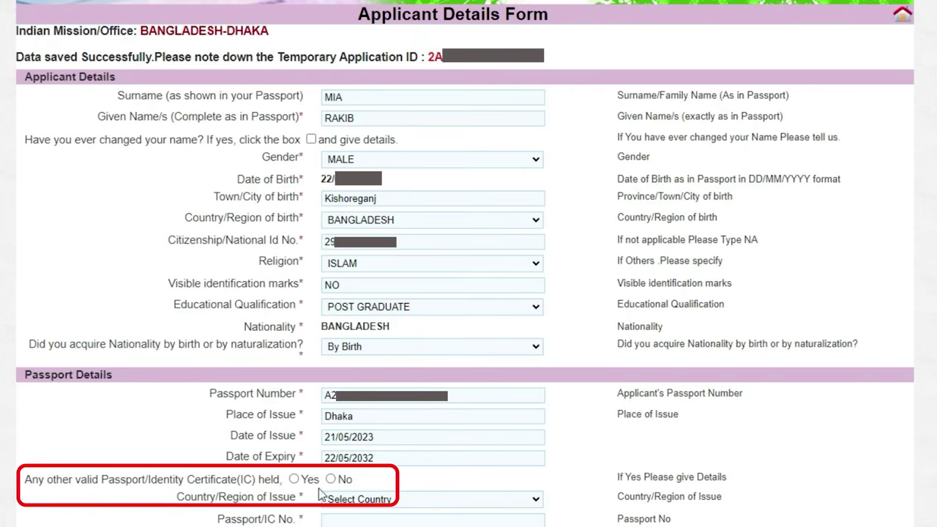
# Answer No to holding any other valid passport
pyautogui.click(293, 479)
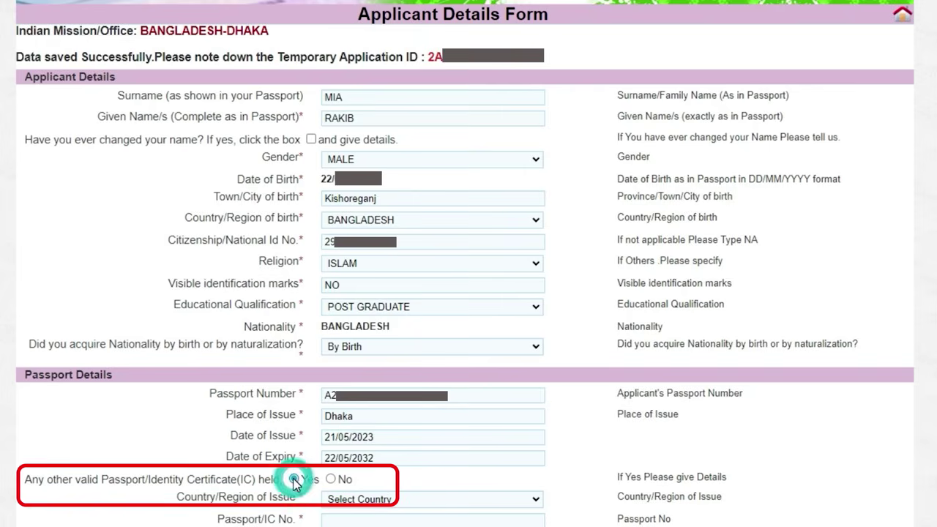
pyautogui.click(331, 478)
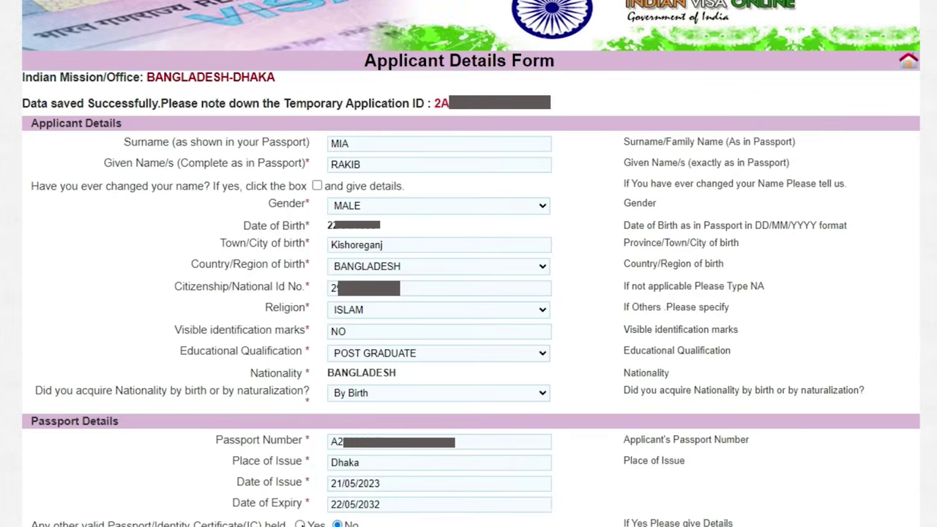
pyautogui.click(300, 524)
pyautogui.scroll(-1, 397, 477)
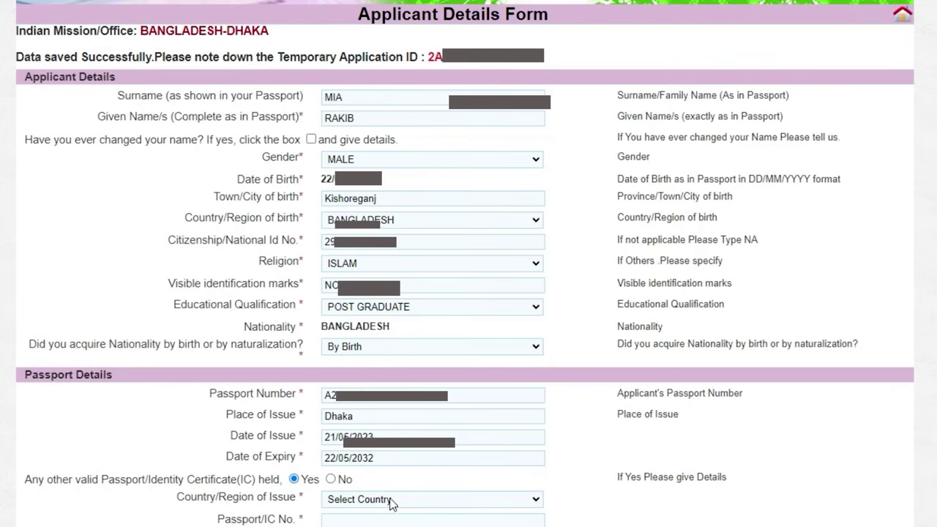
pyautogui.click(330, 479)
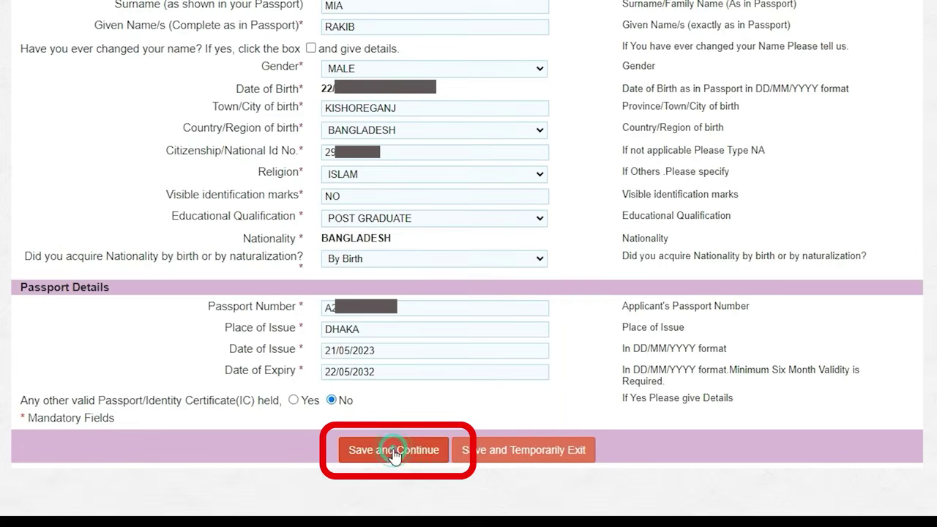
pyautogui.click(390, 450)
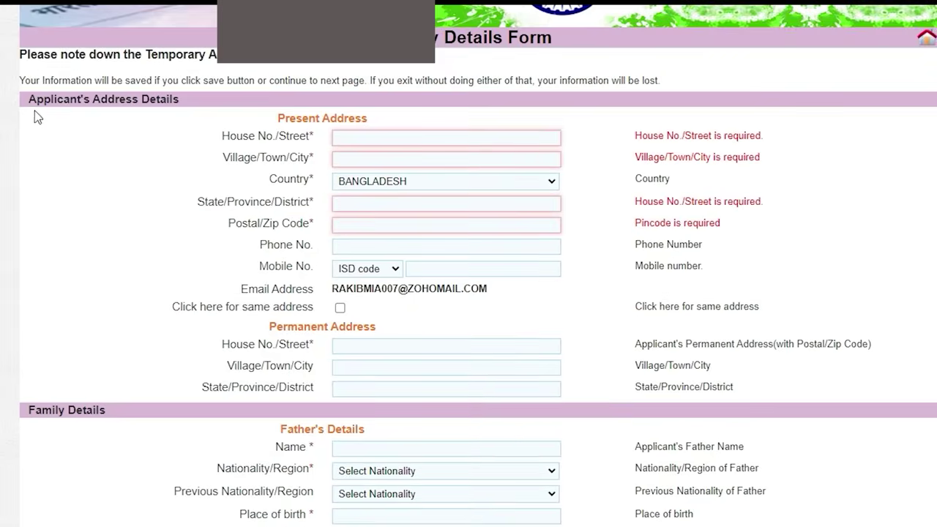
pyautogui.moveTo(15, 65); pyautogui.dragTo(163, 70)
pyautogui.moveTo(176, 103); pyautogui.dragTo(190, 109)
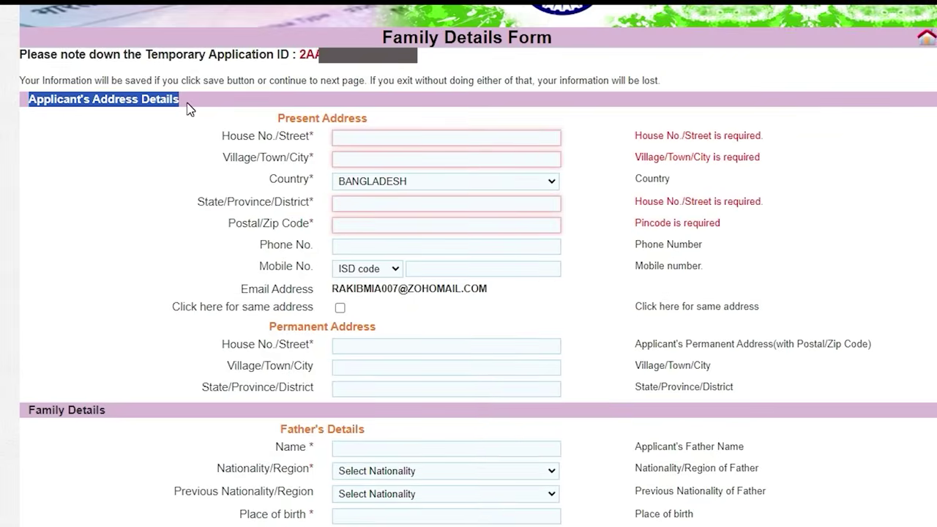
pyautogui.moveTo(281, 116); pyautogui.dragTo(374, 123)
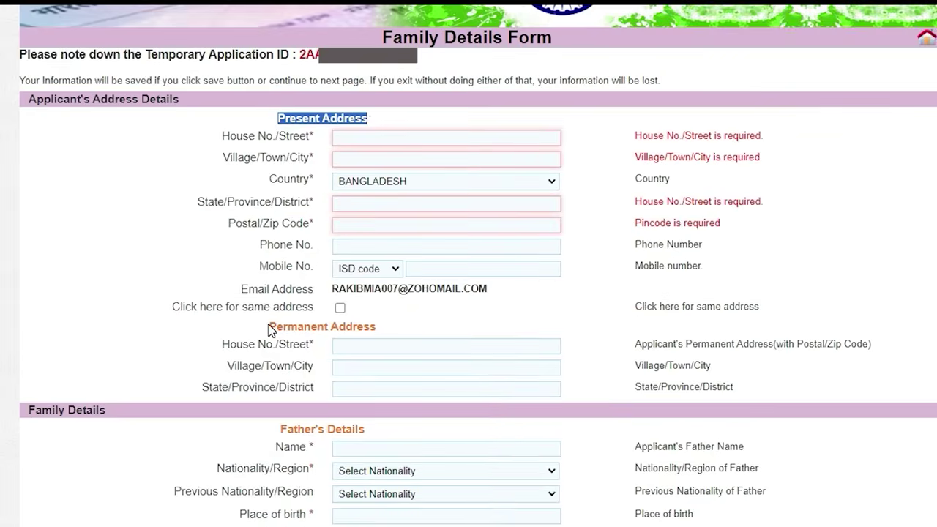
pyautogui.moveTo(270, 326); pyautogui.dragTo(390, 336)
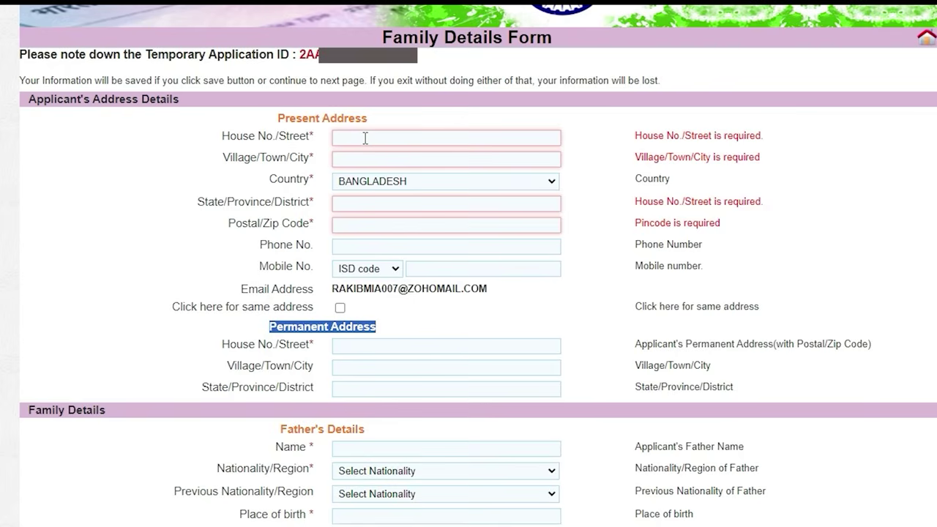
# Fill in the present address with postal code 1200, the mobile number, and the permanent address
pyautogui.click(365, 138)
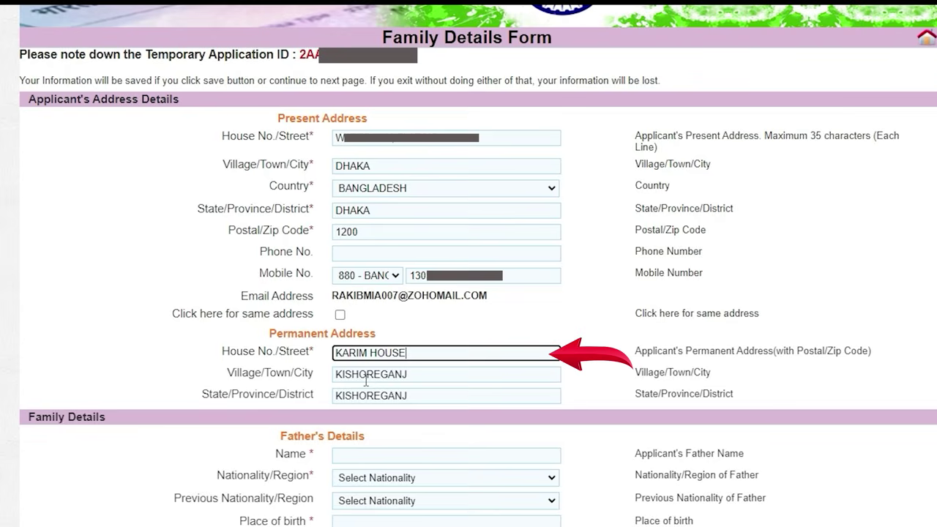
pyautogui.moveTo(222, 352); pyautogui.dragTo(273, 354)
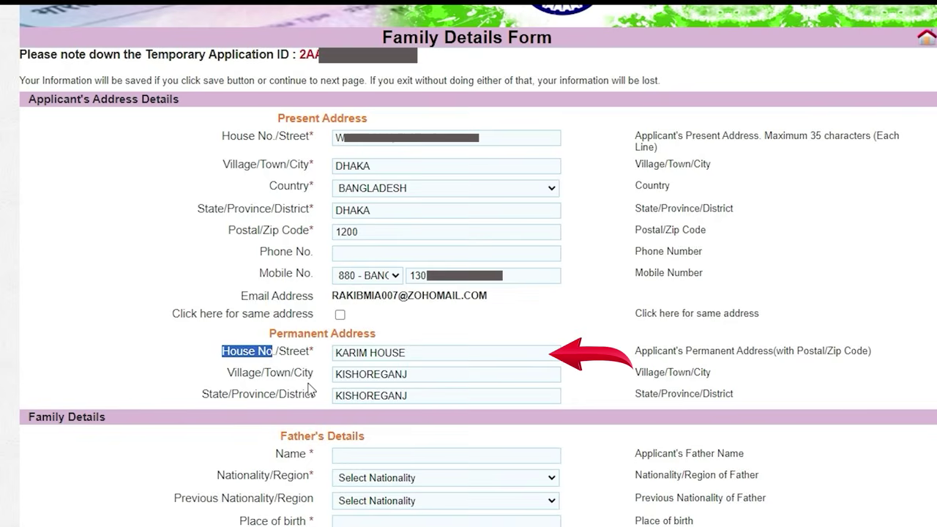
# Enter the father's name, nationality BANGLADESH, and birthplace KISHOREGANJ, BANGLADESH
pyautogui.scroll(-4, 309, 389)
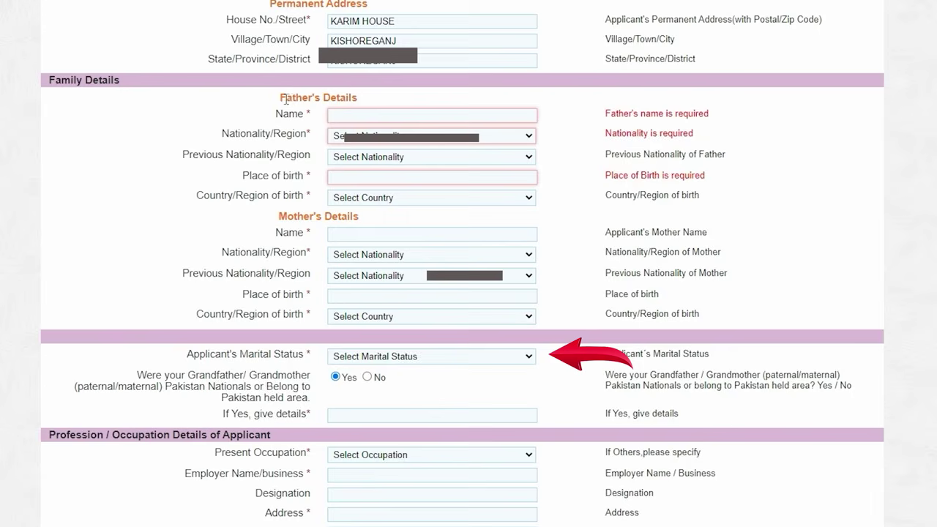
pyautogui.moveTo(283, 92); pyautogui.dragTo(374, 96)
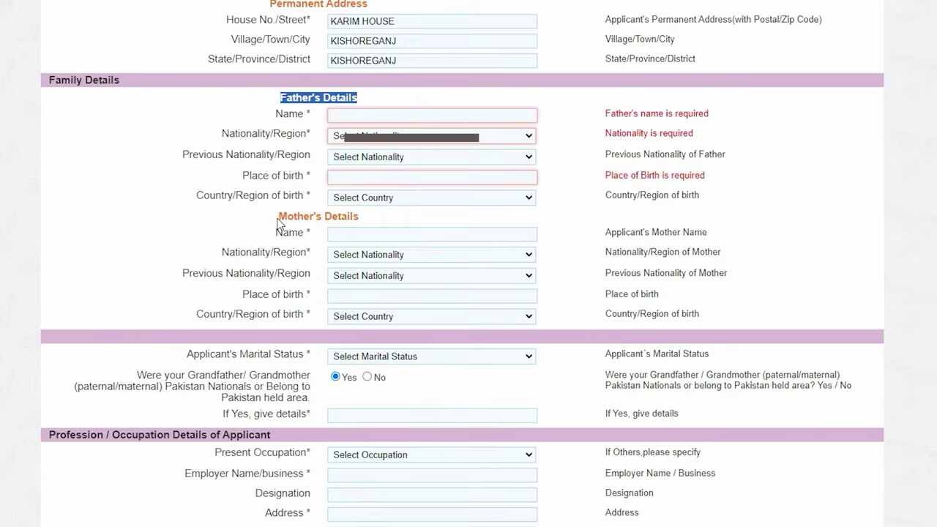
pyautogui.moveTo(278, 219); pyautogui.dragTo(367, 223)
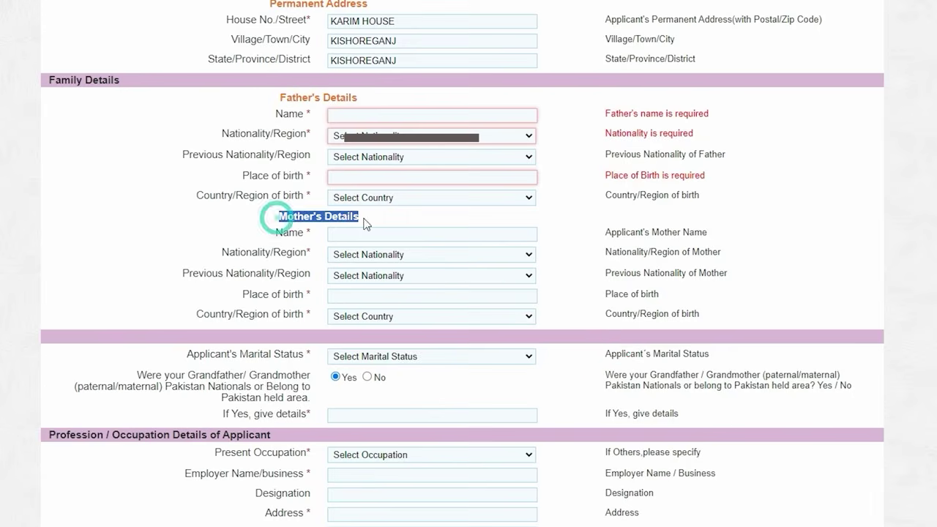
pyautogui.click(366, 115)
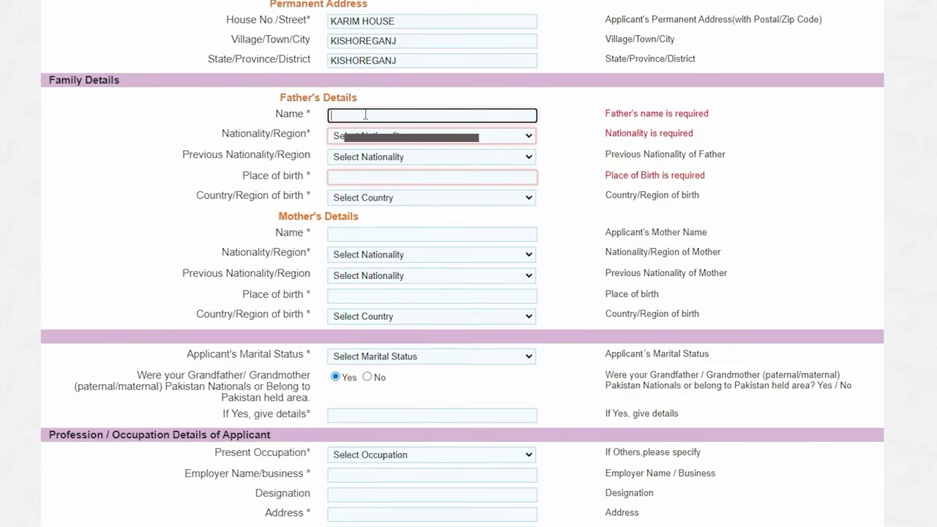
pyautogui.write('MD')
pyautogui.click(401, 139)
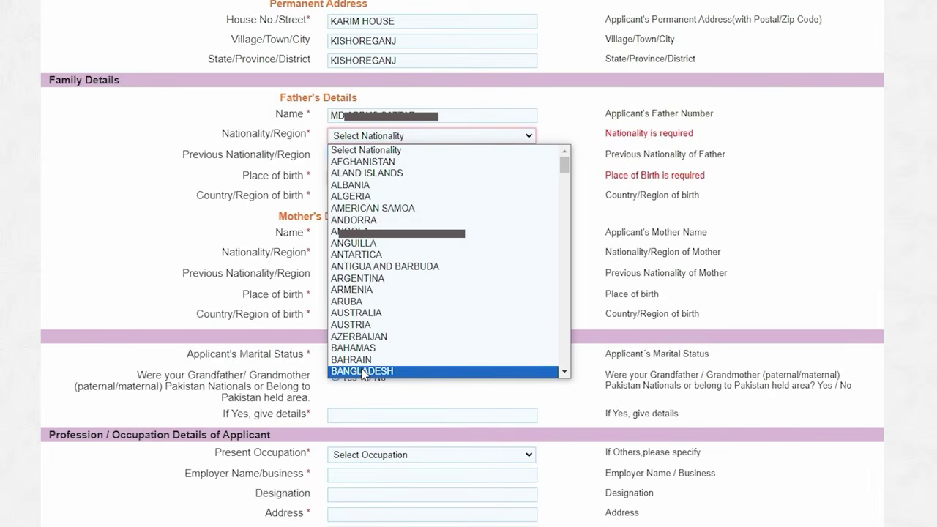
pyautogui.click(362, 371)
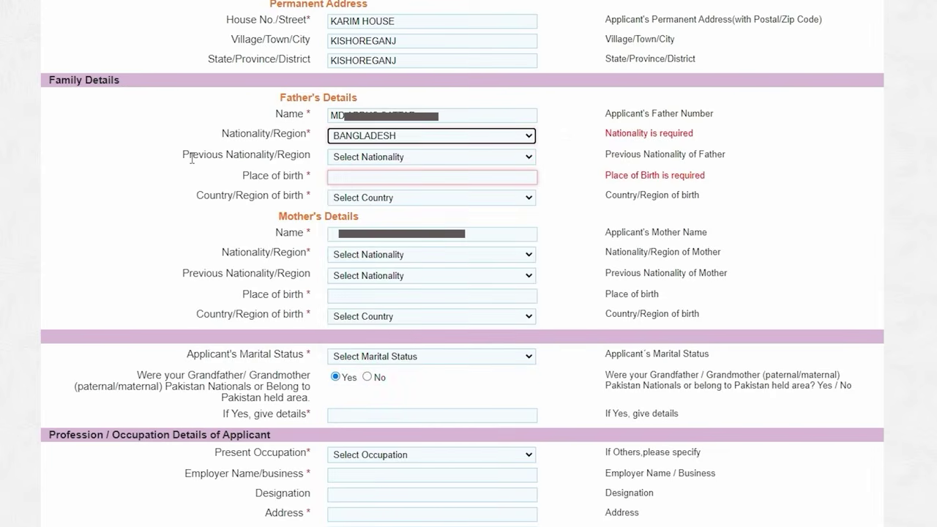
pyautogui.click(389, 157)
pyautogui.click(391, 156)
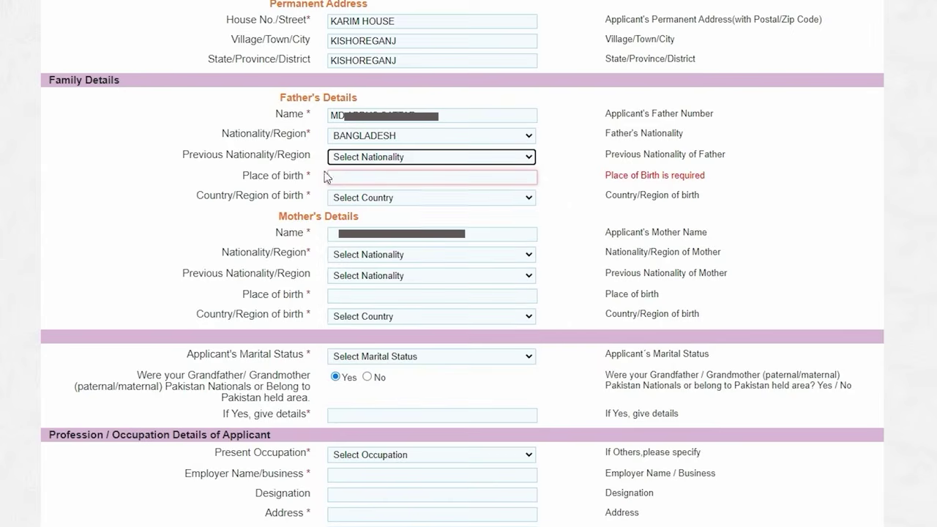
pyautogui.click(385, 178)
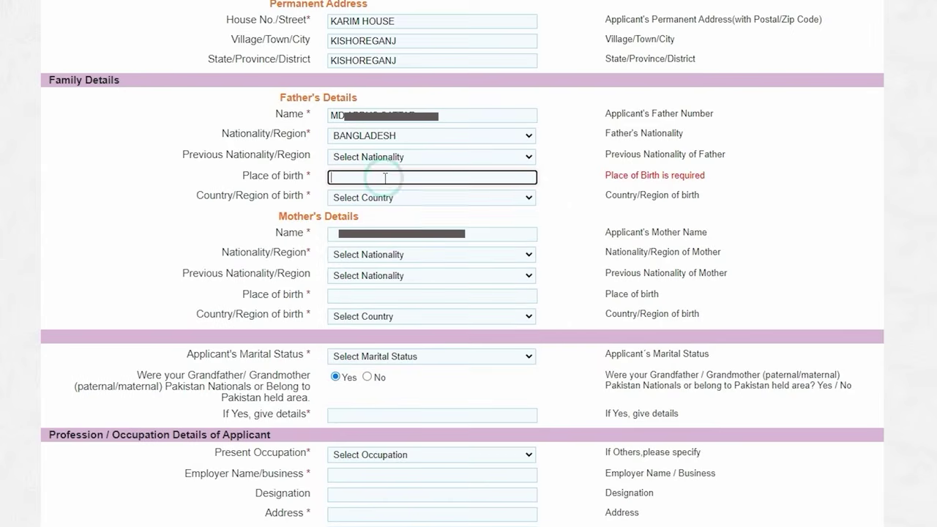
pyautogui.write('KISHOREGANJ')
pyautogui.click(368, 205)
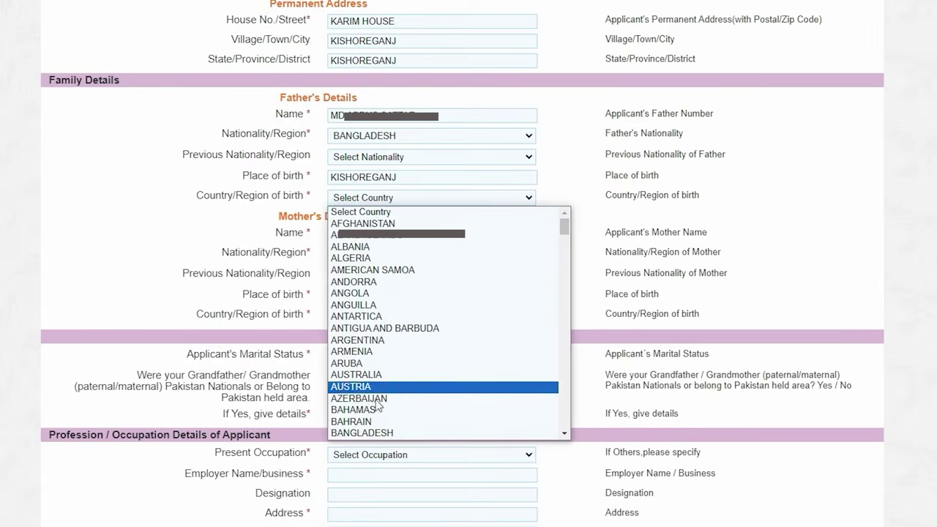
pyautogui.click(376, 433)
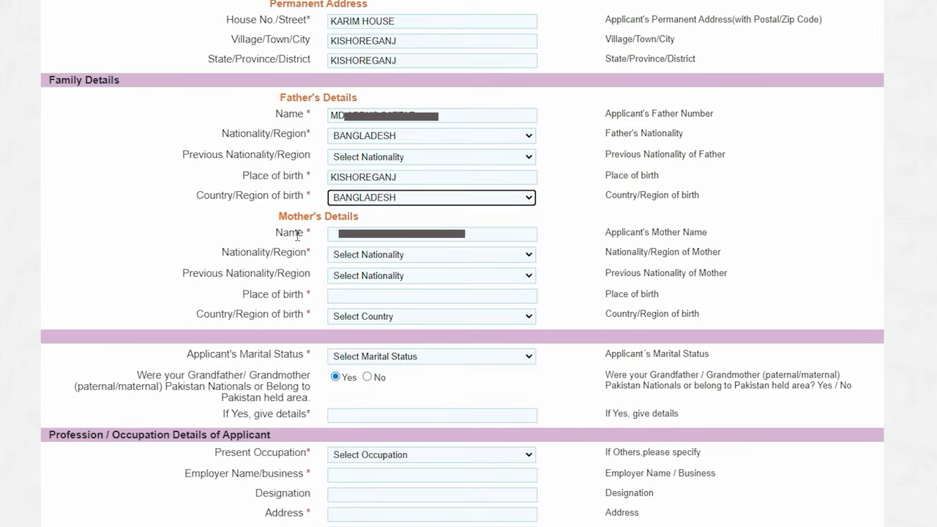
# Enter the mother's name, nationality BANGLADESH, and birthplace KISHOREGANJ, BANGLADESH
pyautogui.click(362, 241)
pyautogui.write('RA')
pyautogui.click(374, 254)
pyautogui.write('ban')
pyautogui.press('Return')
pyautogui.click(375, 296)
pyautogui.write('KISHOREGANJ')
pyautogui.click(375, 316)
pyautogui.write('ban')
pyautogui.press('Return')
pyautogui.click(187, 354)
pyautogui.moveTo(188, 354); pyautogui.dragTo(445, 357)
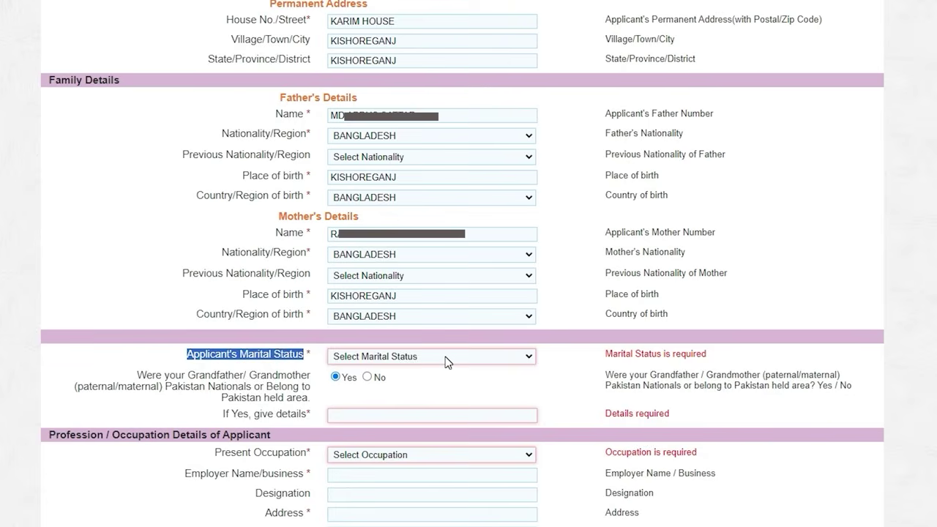
# Change marital status from MARRIED to SINGLE, confirming the spouse details are dropped
pyautogui.click(445, 356)
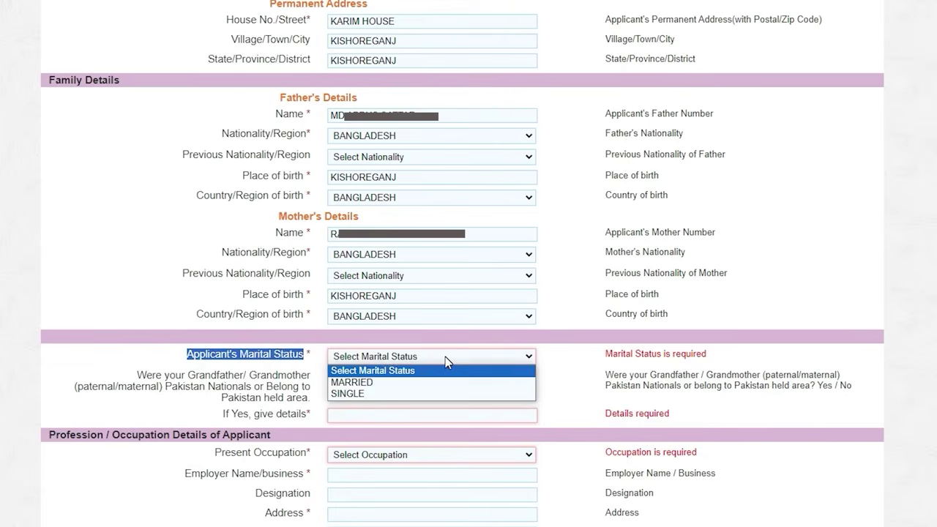
pyautogui.click(382, 384)
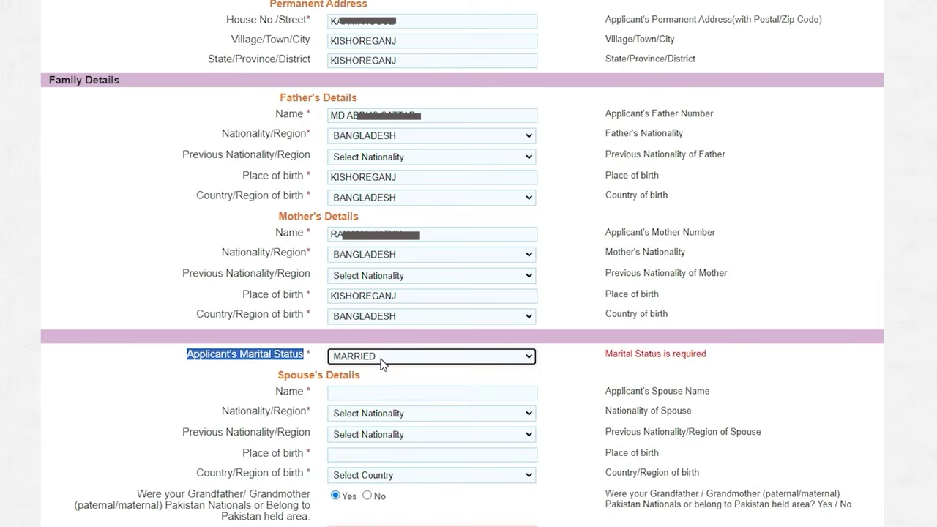
pyautogui.click(383, 355)
pyautogui.click(362, 393)
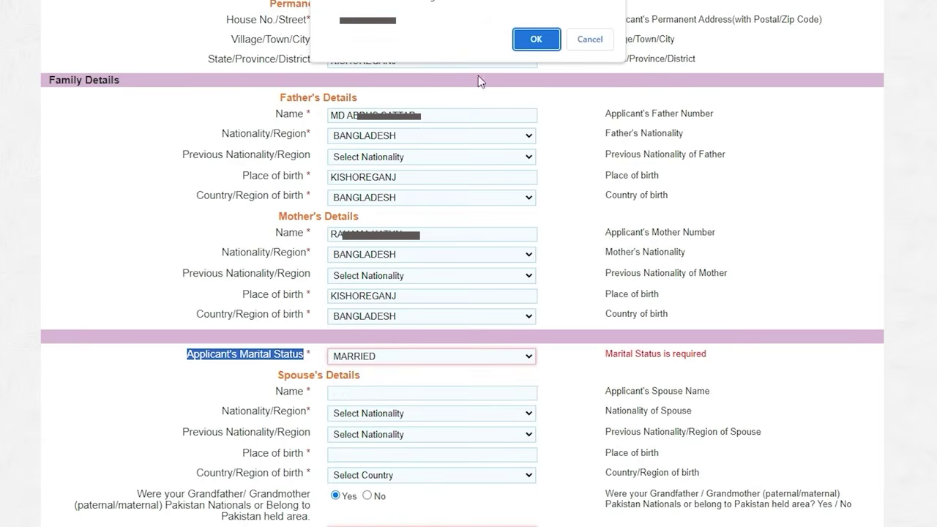
pyautogui.click(536, 39)
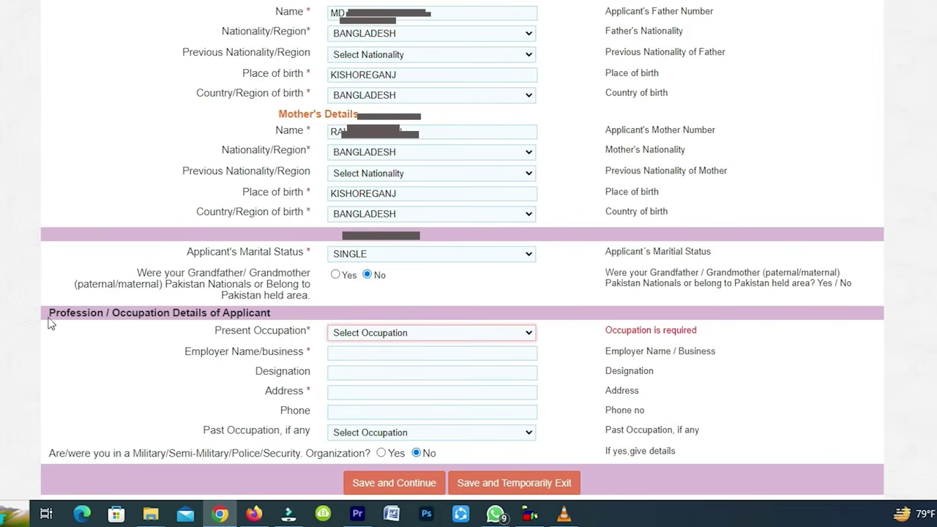
pyautogui.moveTo(49, 314); pyautogui.dragTo(311, 314)
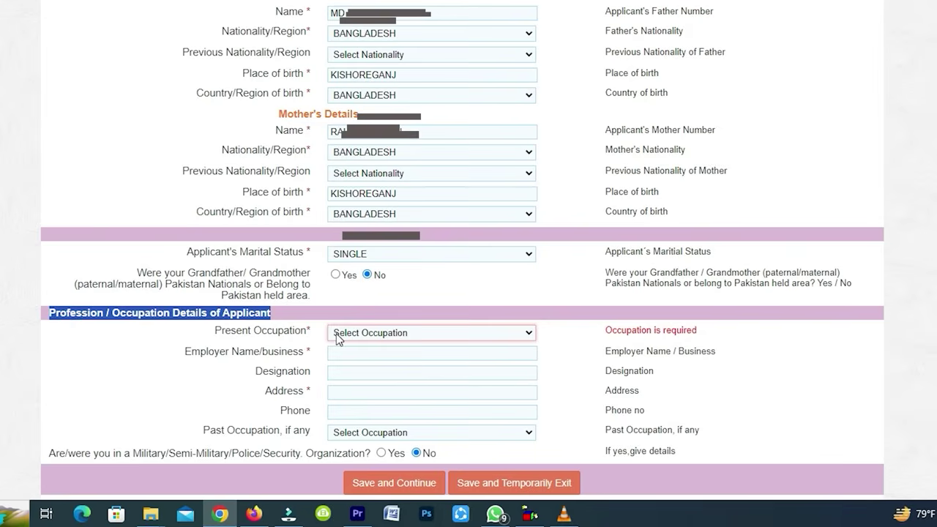
# Set present occupation to BUSINESS PERSON at AMIR SHOP with a DHAKA workplace address
pyautogui.click(387, 336)
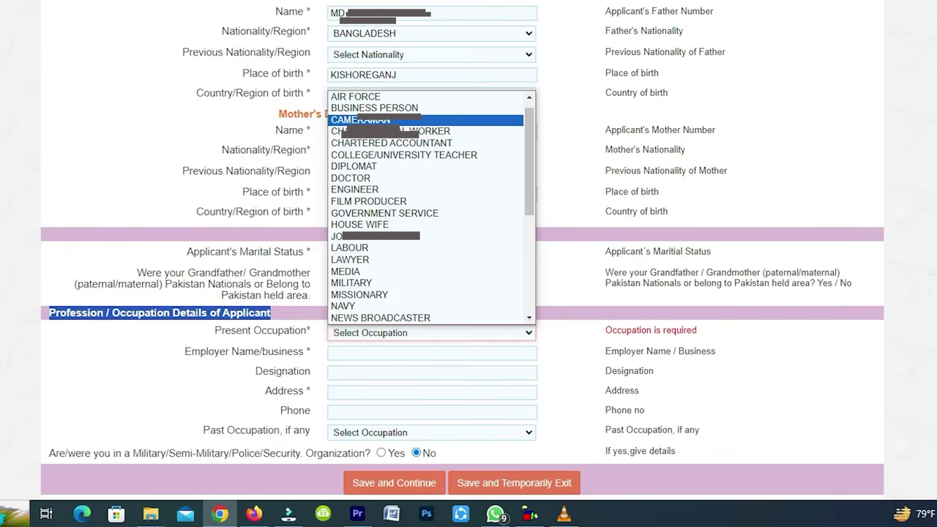
pyautogui.click(360, 108)
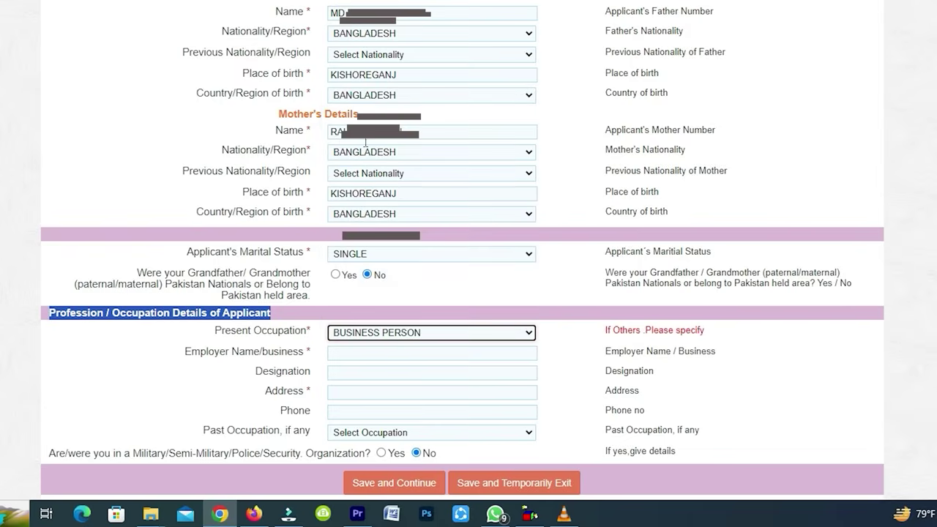
pyautogui.click(346, 353)
pyautogui.write('AMIR SHOP')
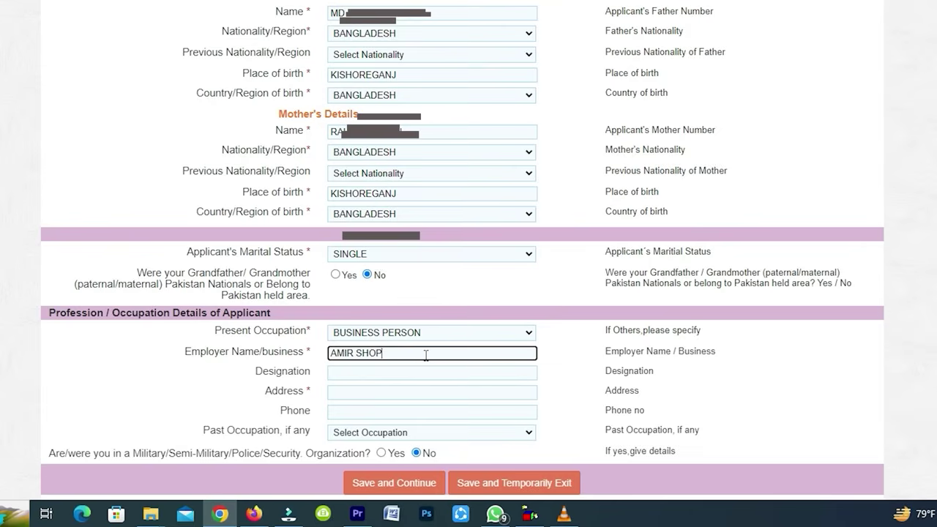
pyautogui.click(345, 374)
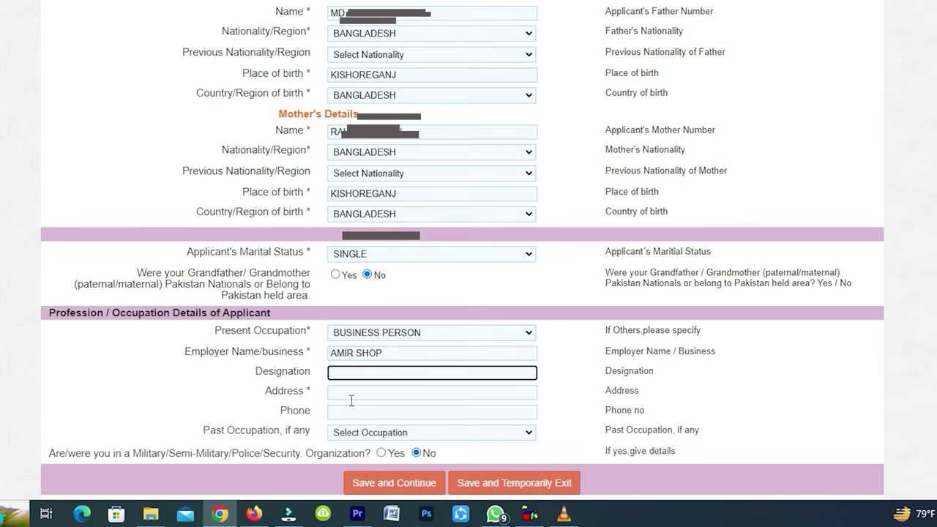
pyautogui.click(349, 395)
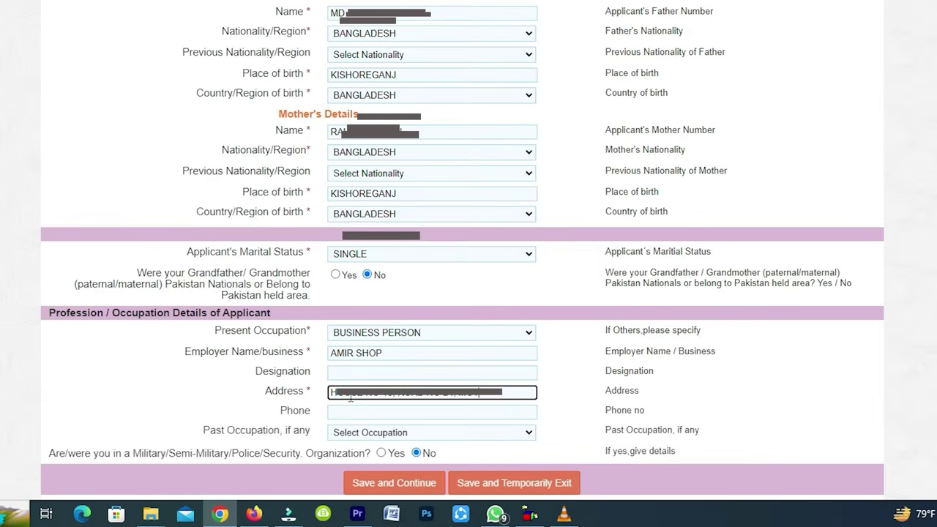
pyautogui.write(', DHAKA')
pyautogui.click(362, 414)
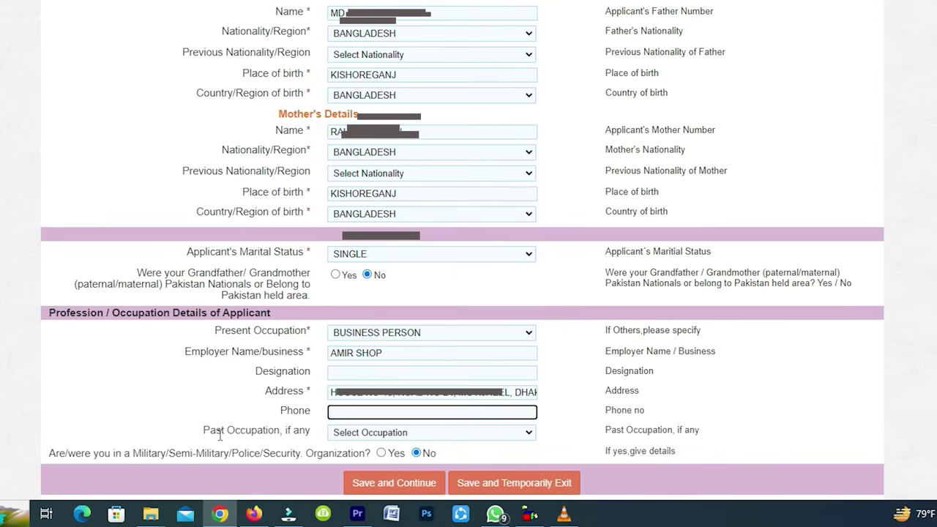
pyautogui.click(477, 433)
pyautogui.click(478, 433)
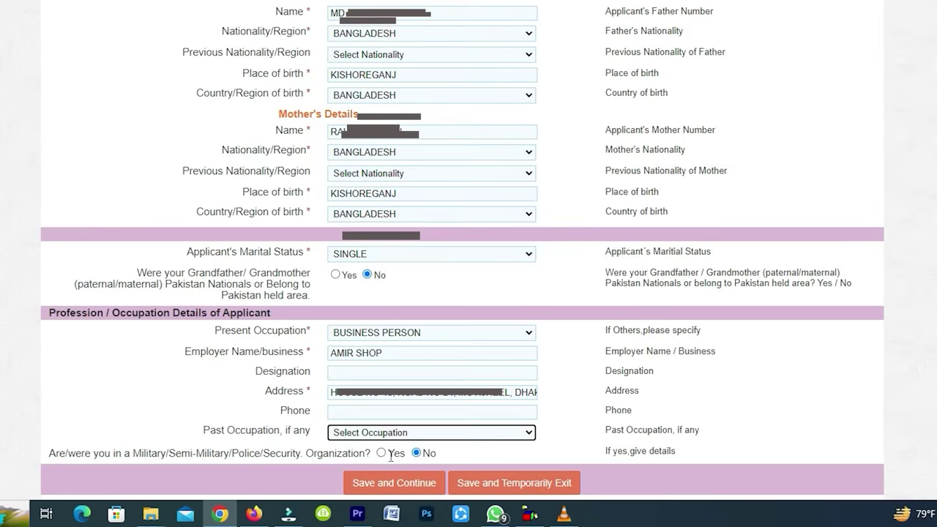
# Answer No to the military service question and save the applicant details
pyautogui.click(381, 454)
pyautogui.scroll(-1, 399, 411)
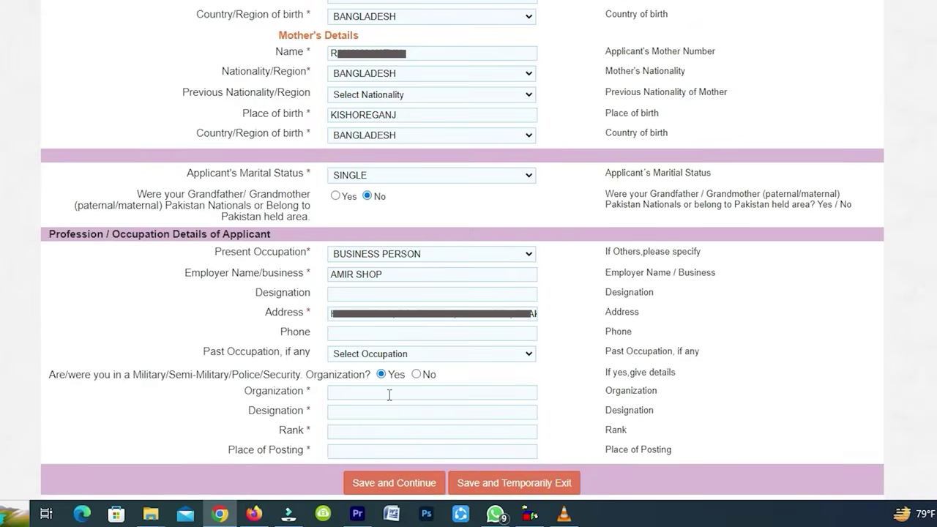
pyautogui.click(416, 374)
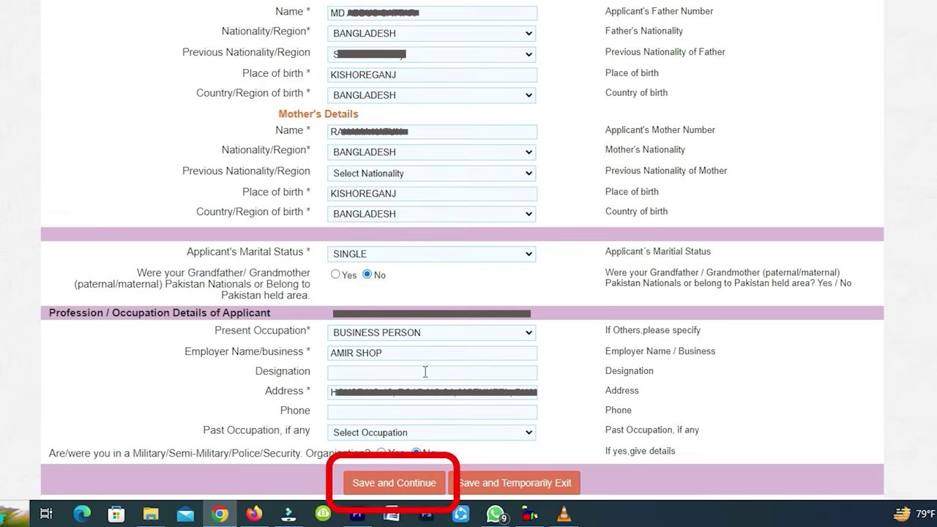
pyautogui.click(374, 484)
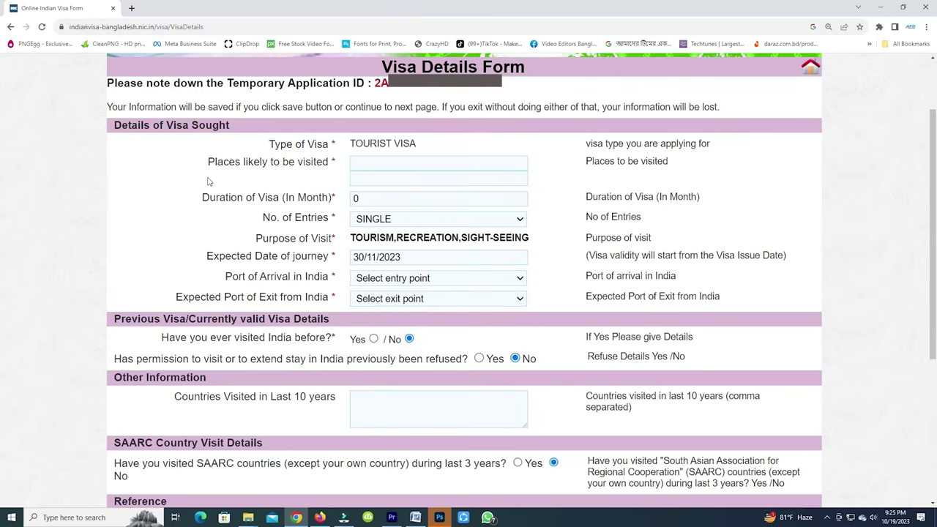
# Paste CHENNAI, KOLKATA as places to visit, change duration from 0 to 12, and choose MULTIPLE entries
pyautogui.moveTo(207, 162); pyautogui.dragTo(330, 165)
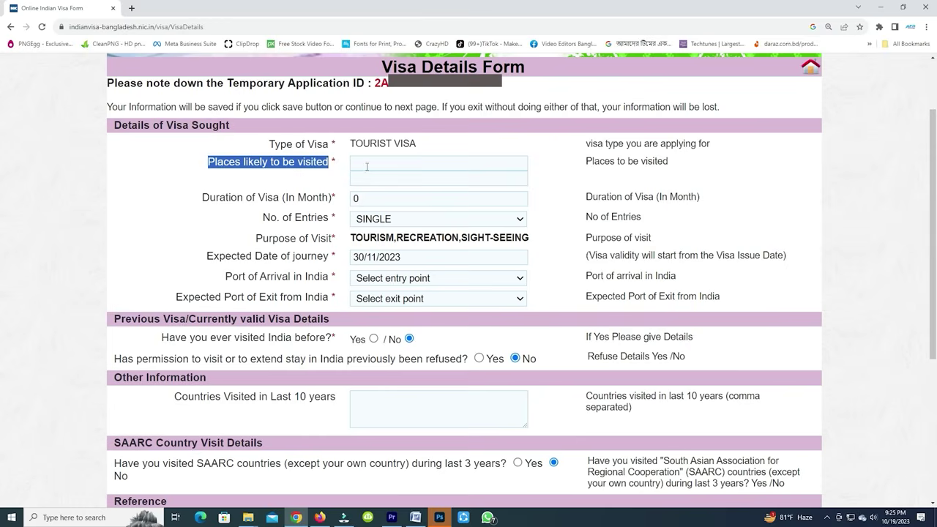
pyautogui.click(364, 165)
pyautogui.write('chennai, kolkata')
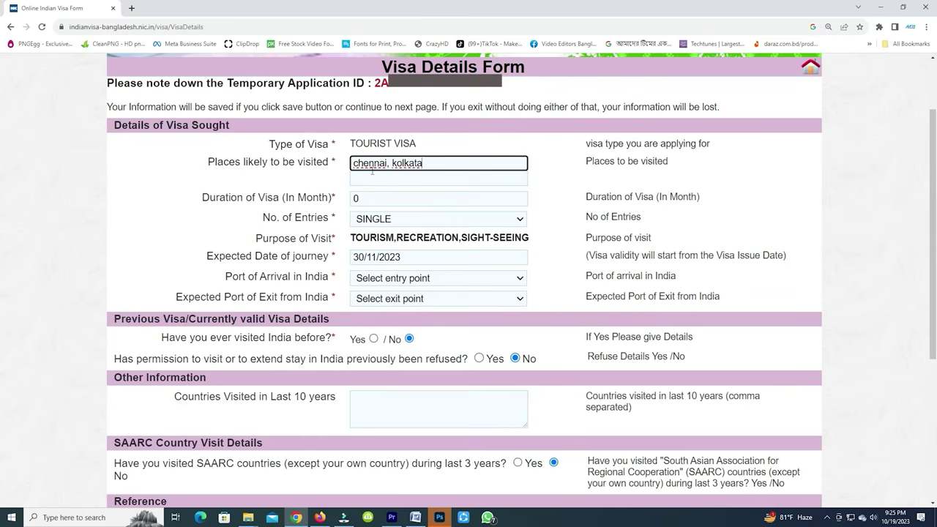
pyautogui.moveTo(202, 197); pyautogui.dragTo(279, 198)
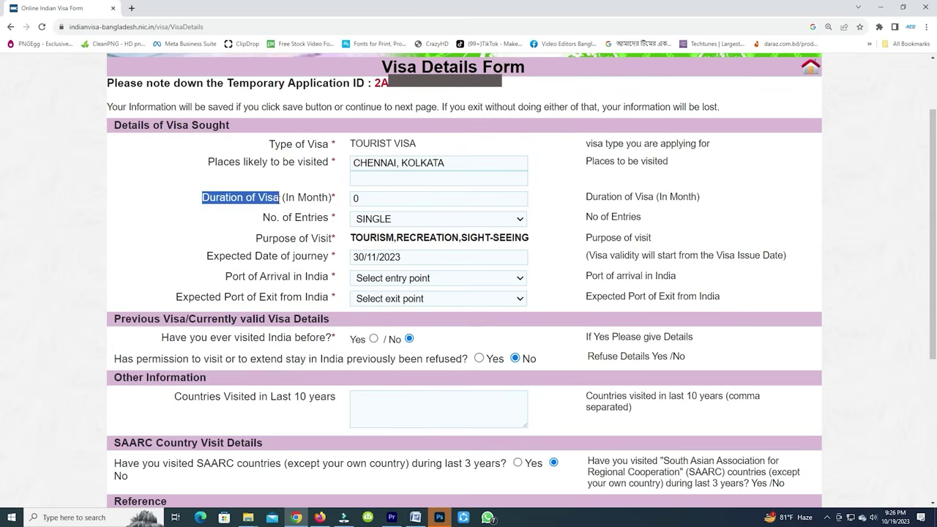
pyautogui.click(358, 199)
pyautogui.doubleClick(373, 199)
pyautogui.write('12')
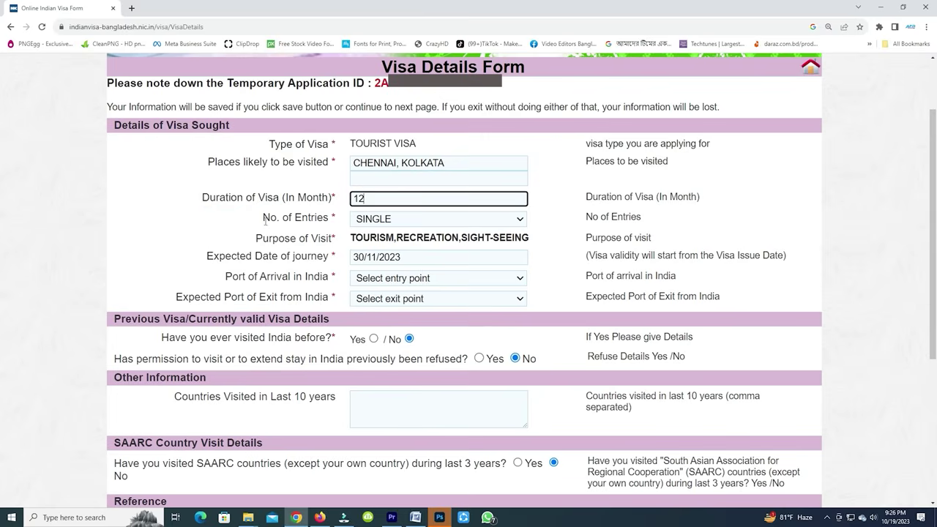
pyautogui.moveTo(264, 220); pyautogui.dragTo(329, 218)
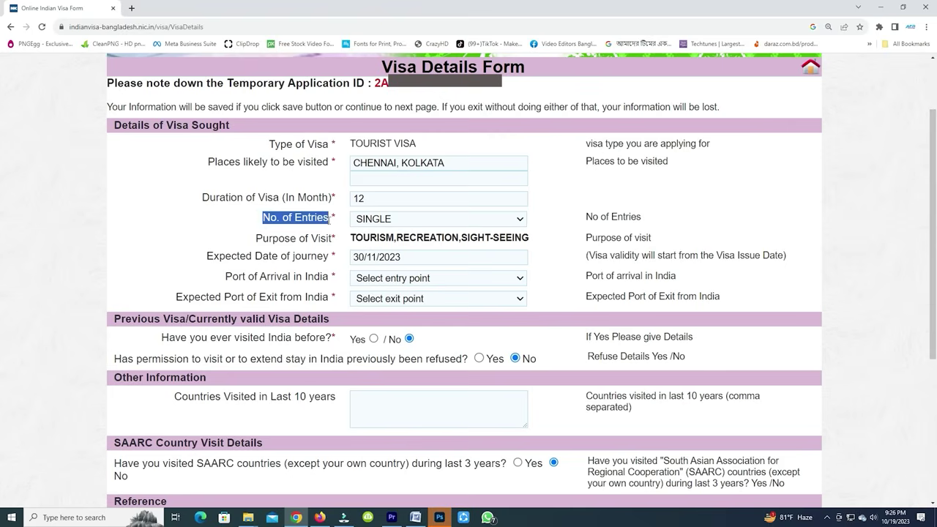
pyautogui.click(425, 220)
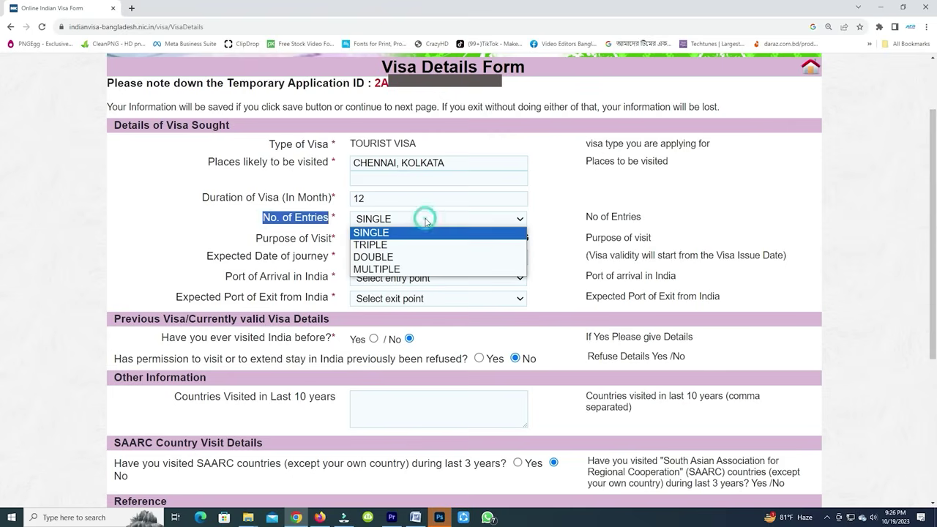
pyautogui.click(405, 271)
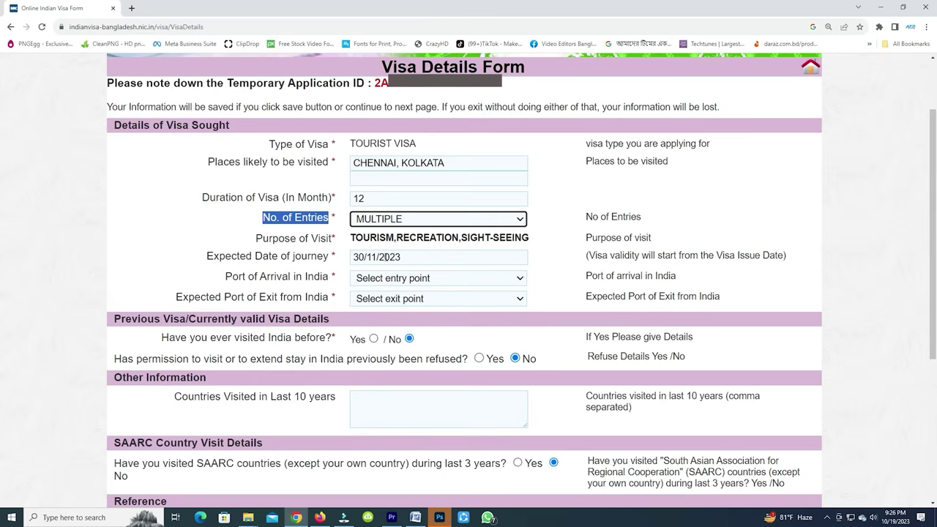
# Keep journey date 30/11/2023 and choose BY AIR for both arrival and exit ports
pyautogui.click(384, 257)
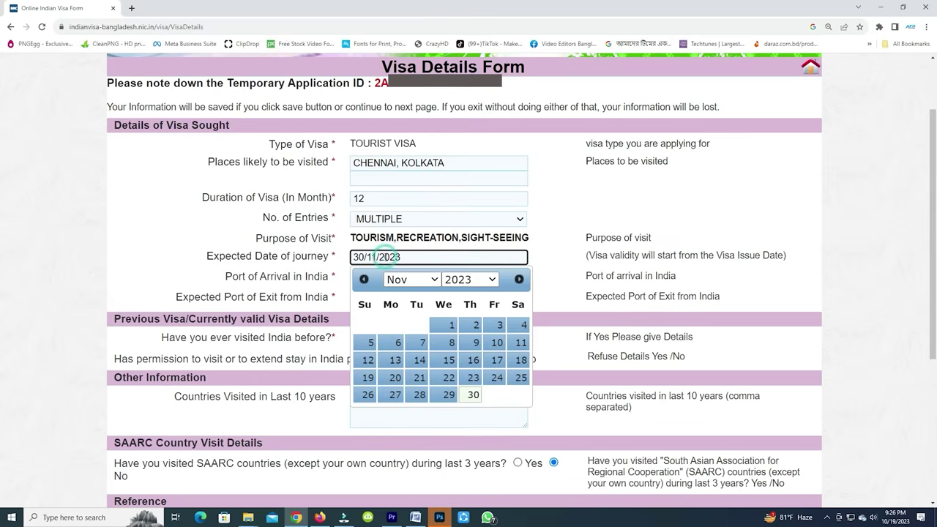
pyautogui.click(553, 246)
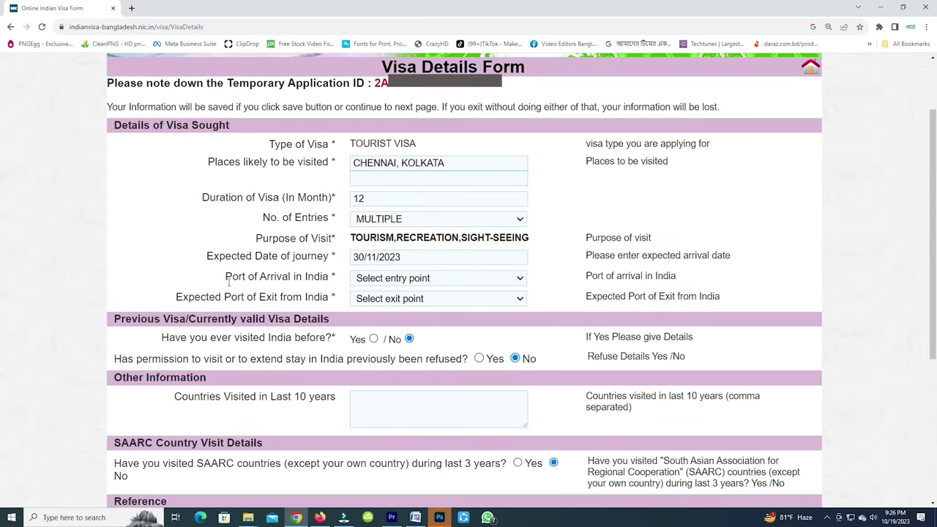
pyautogui.click(388, 279)
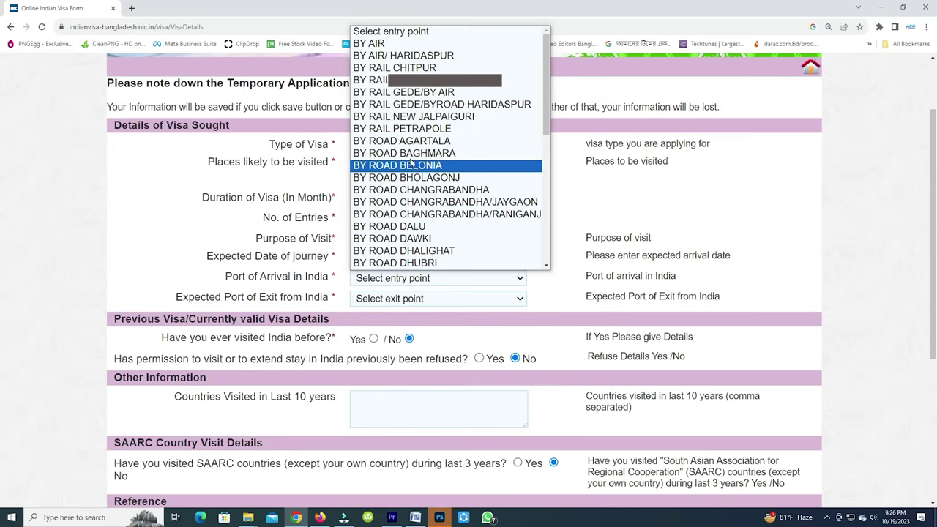
pyautogui.click(366, 44)
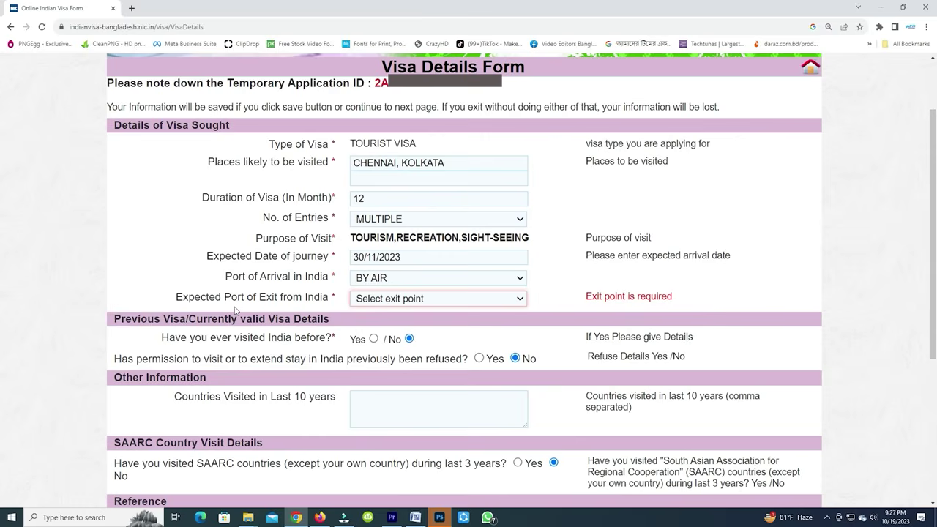
pyautogui.click(453, 300)
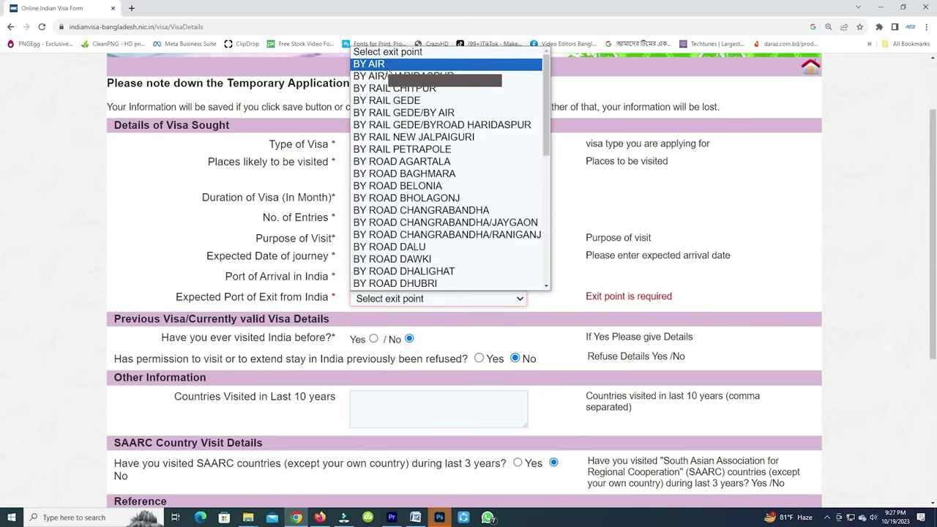
pyautogui.click(384, 64)
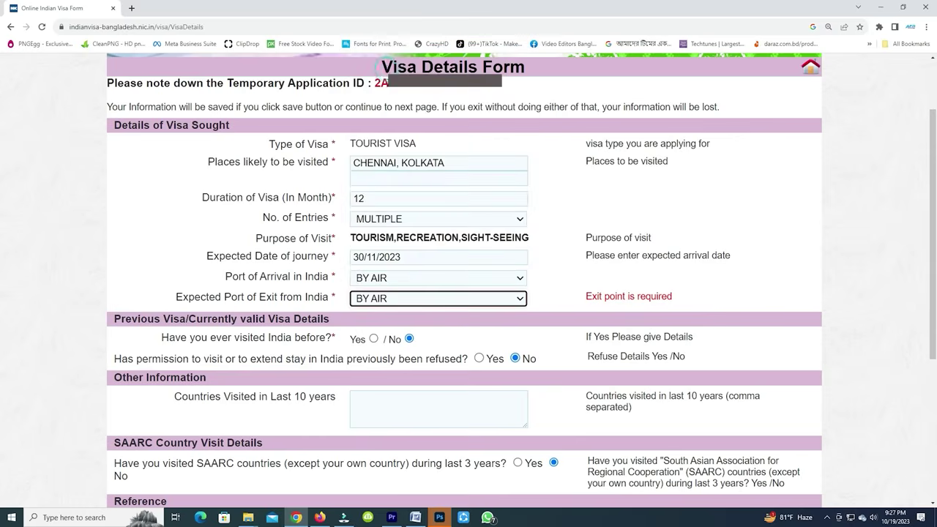
pyautogui.click(479, 313)
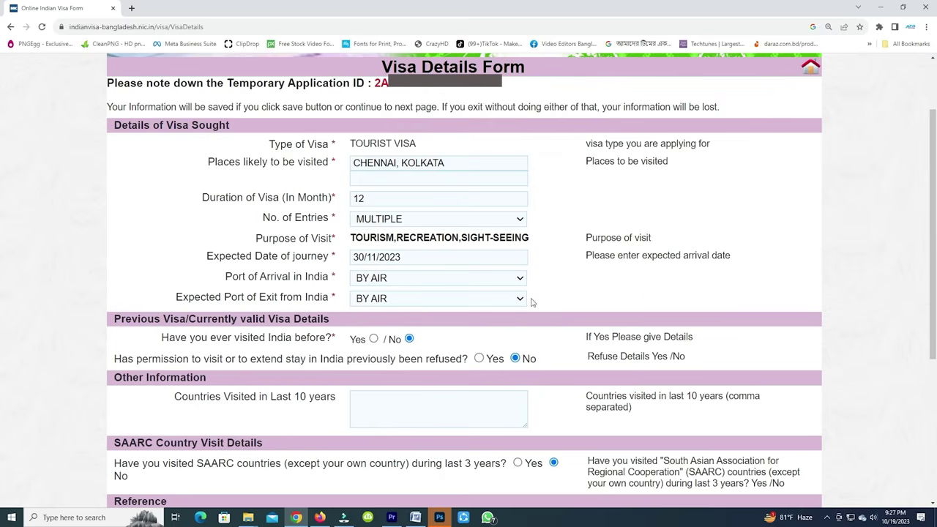
pyautogui.click(467, 300)
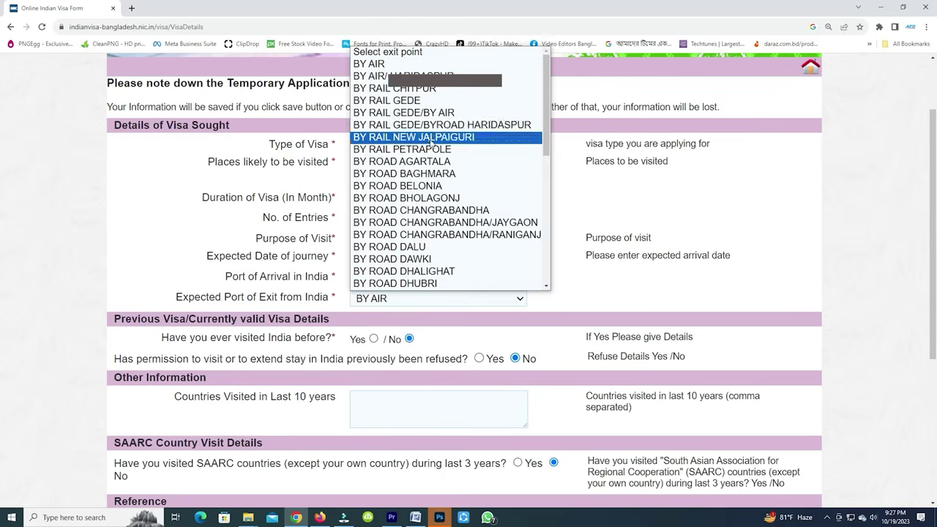
pyautogui.click(564, 292)
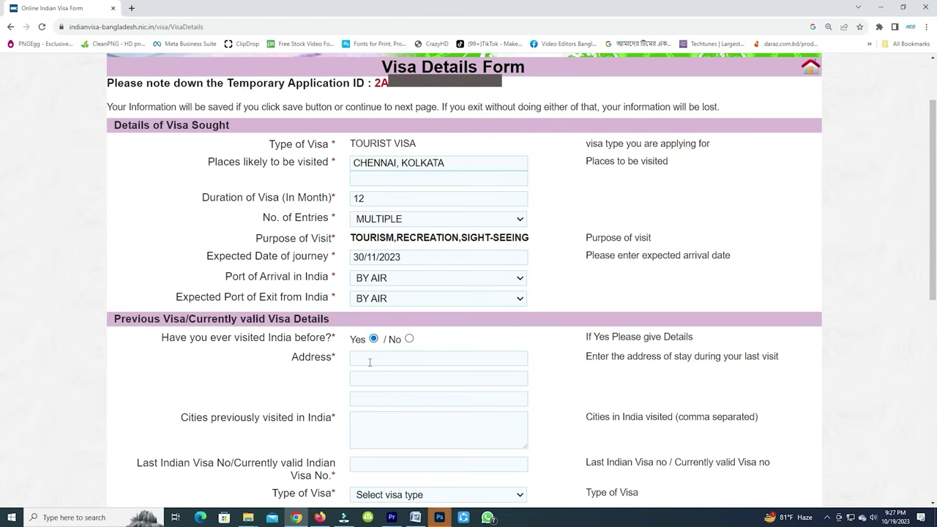
pyautogui.click(369, 363)
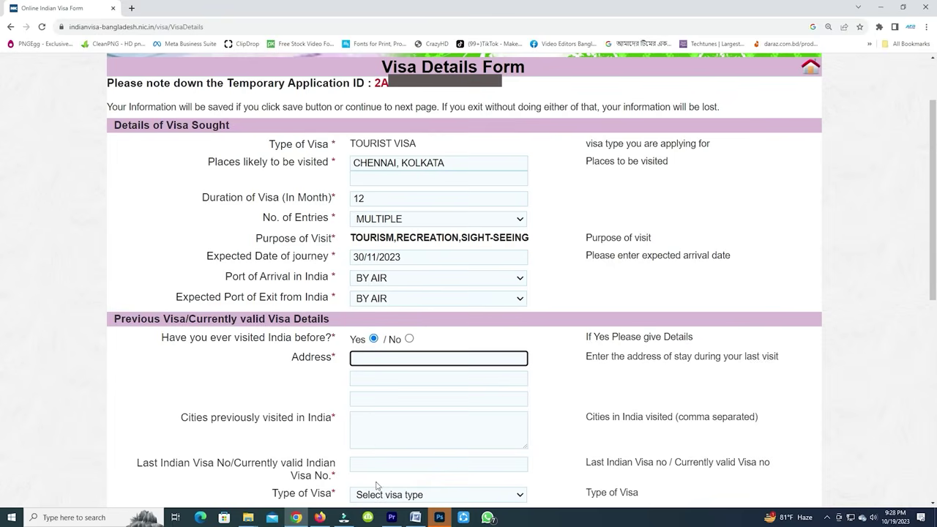
pyautogui.click(409, 339)
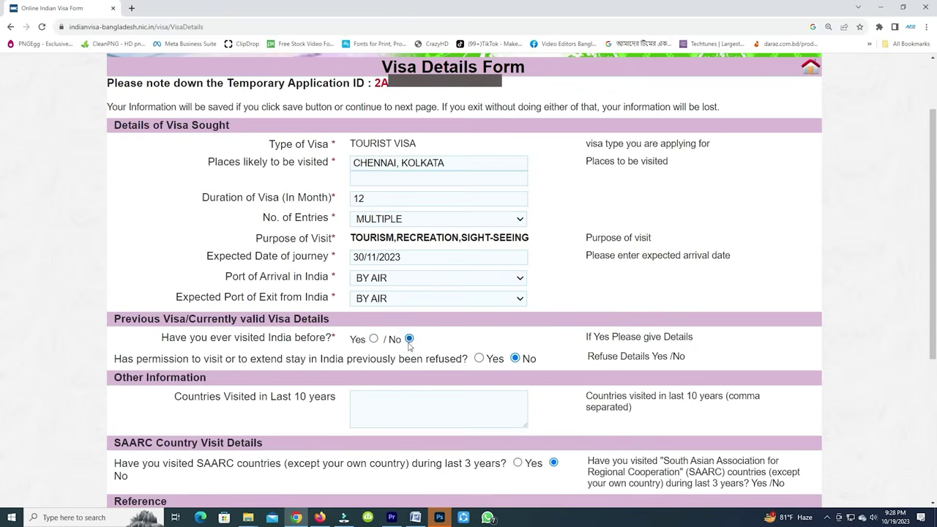
pyautogui.moveTo(114, 359); pyautogui.dragTo(467, 359)
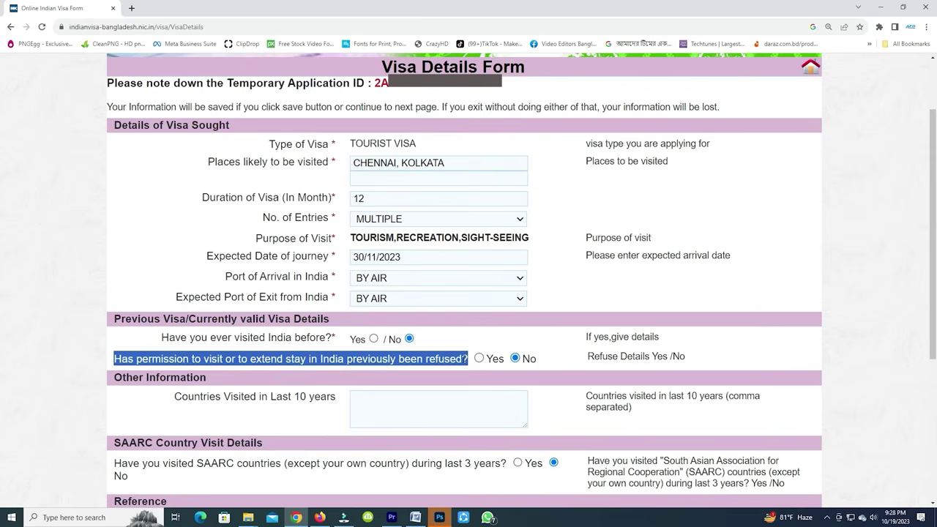
pyautogui.click(480, 358)
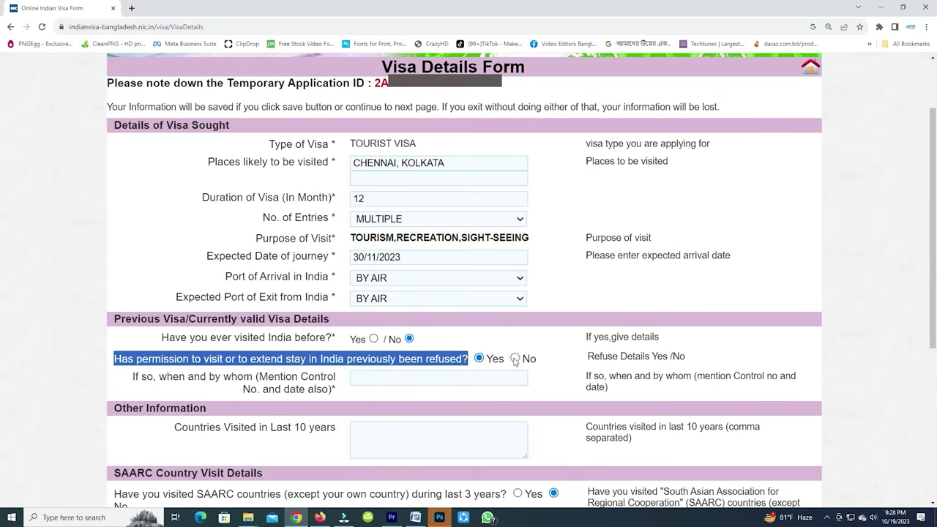
pyautogui.click(515, 358)
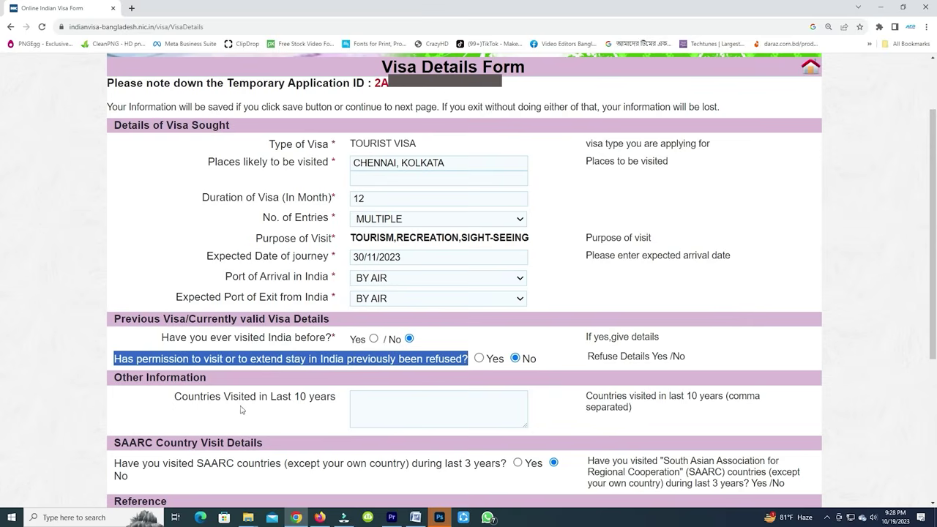
pyautogui.click(361, 401)
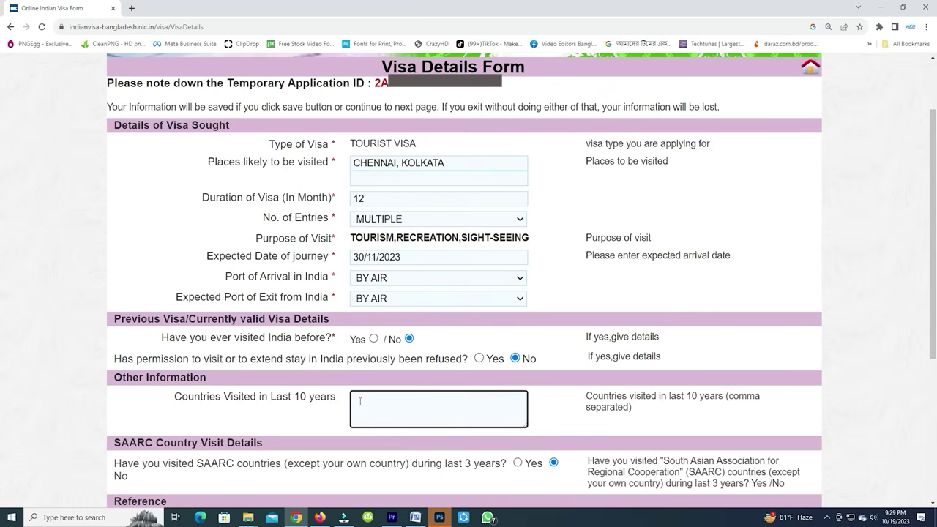
pyautogui.scroll(-3, 359, 401)
pyautogui.moveTo(120, 212); pyautogui.dragTo(510, 210)
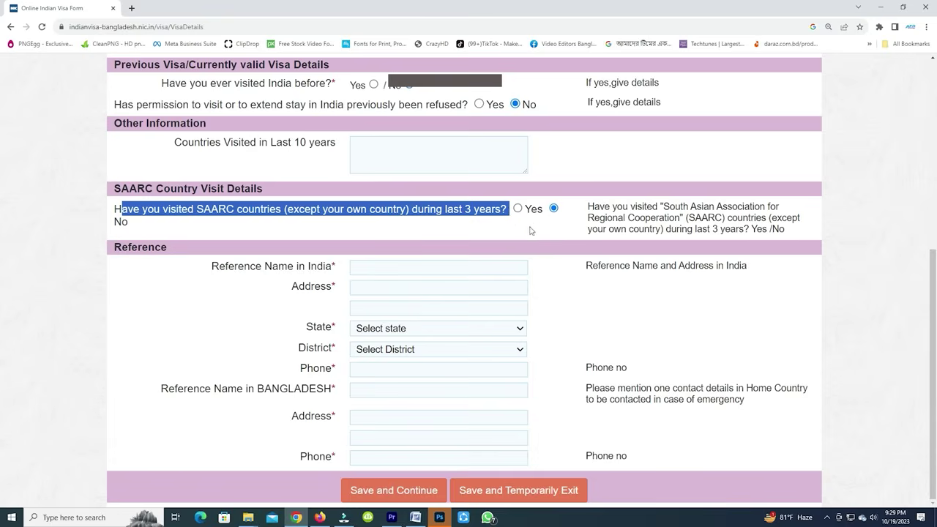
pyautogui.click(518, 209)
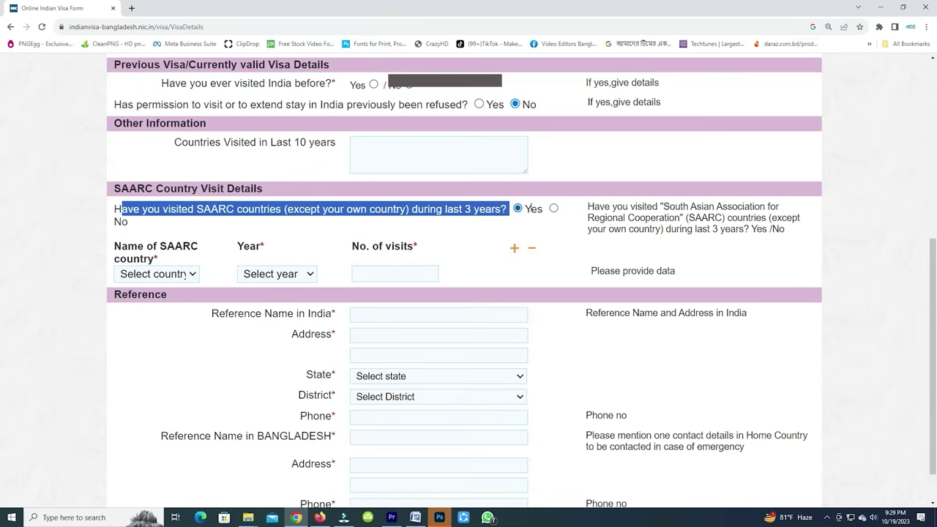
pyautogui.click(553, 208)
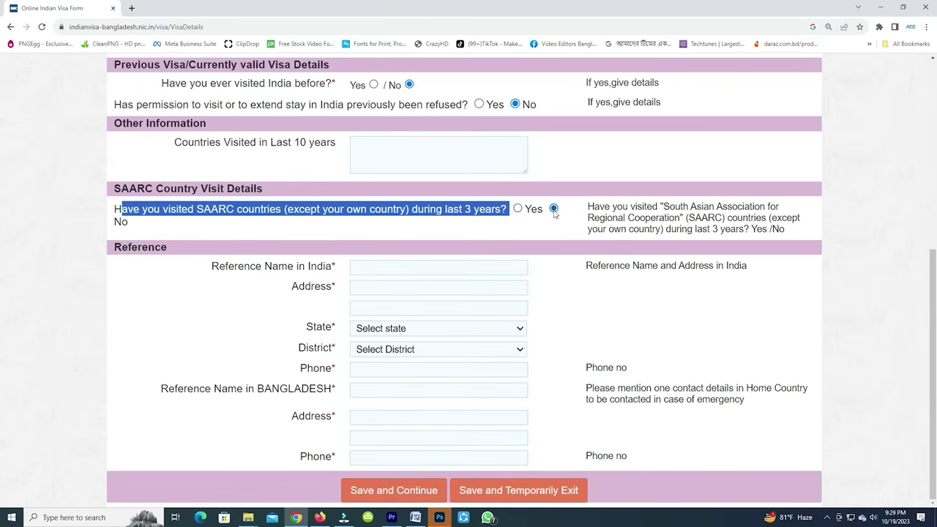
pyautogui.click(118, 249)
pyautogui.moveTo(117, 249); pyautogui.dragTo(174, 251)
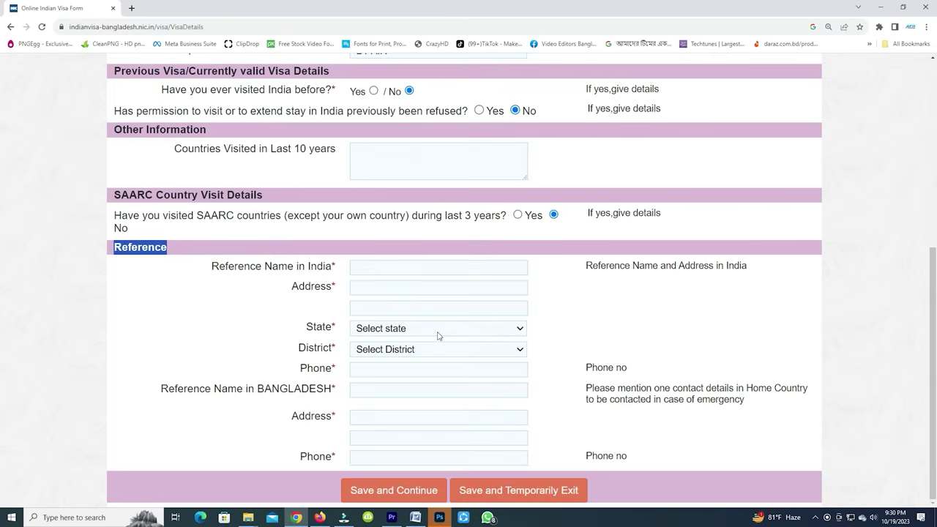
# In a new tab, search Google for 'indian address generator' via the 'indian add' suggestion
pyautogui.click(132, 8)
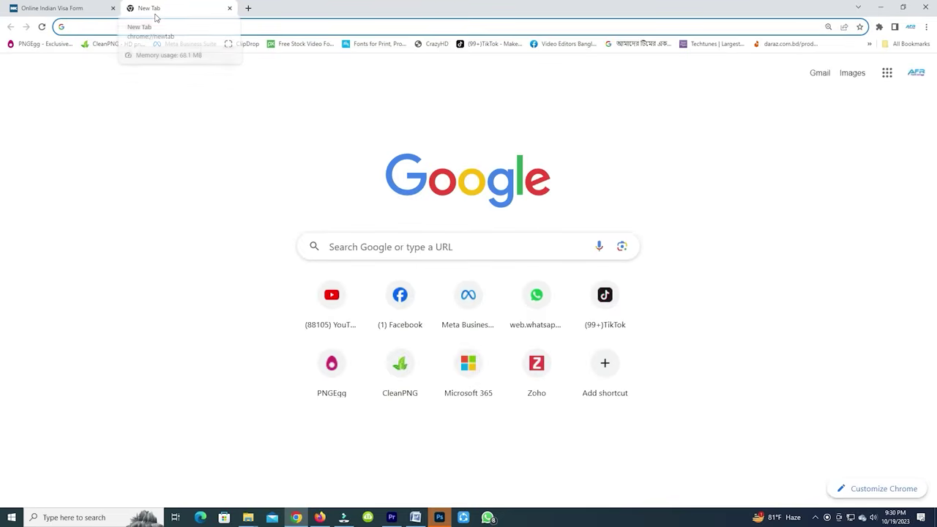
pyautogui.write('indian a')
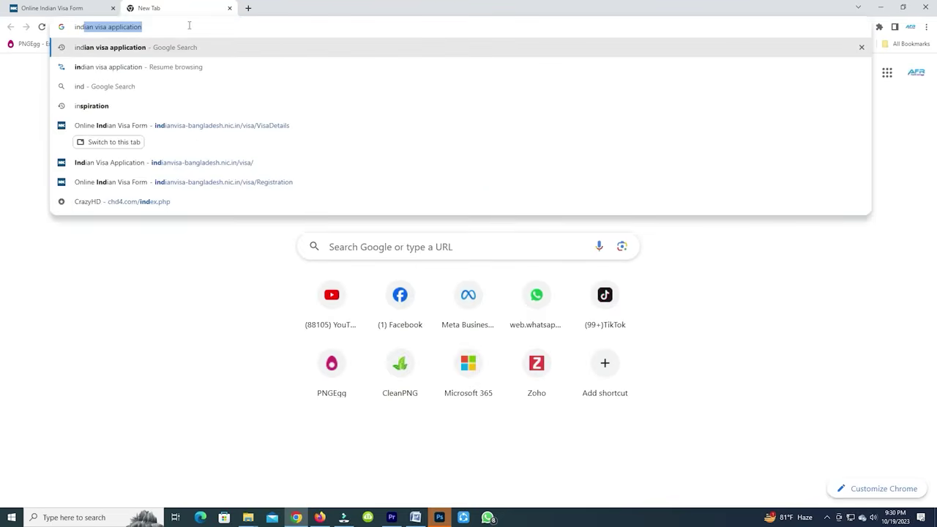
pyautogui.write('dd')
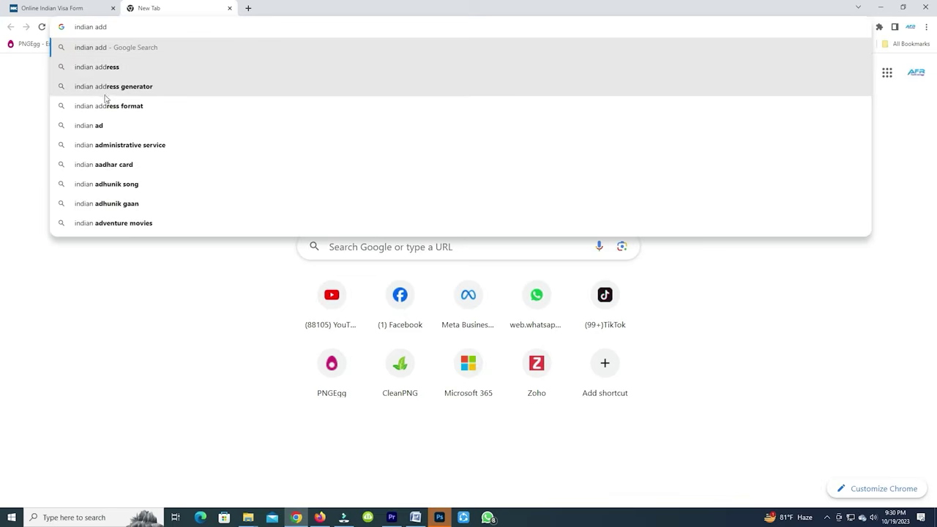
pyautogui.click(107, 89)
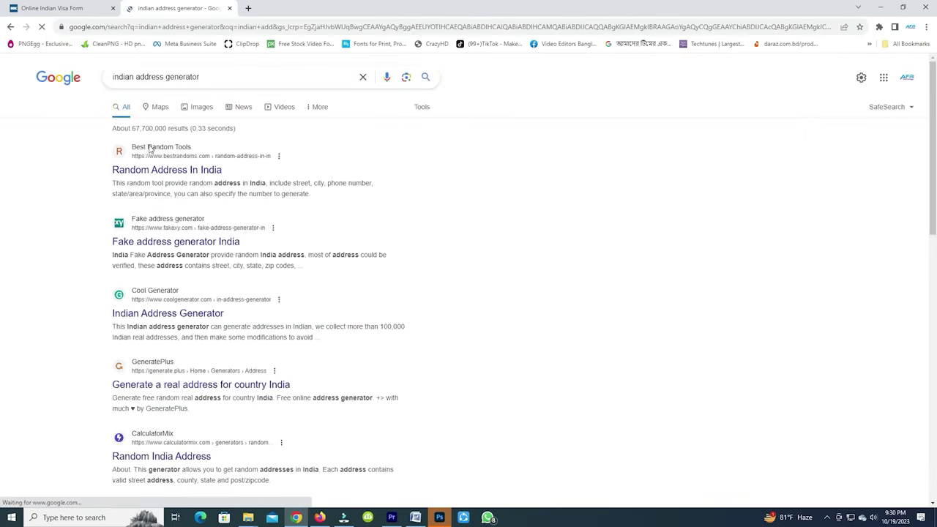
# Open BestRandoms' Random Address In India result, then return to the visa form tab
pyautogui.click(170, 177)
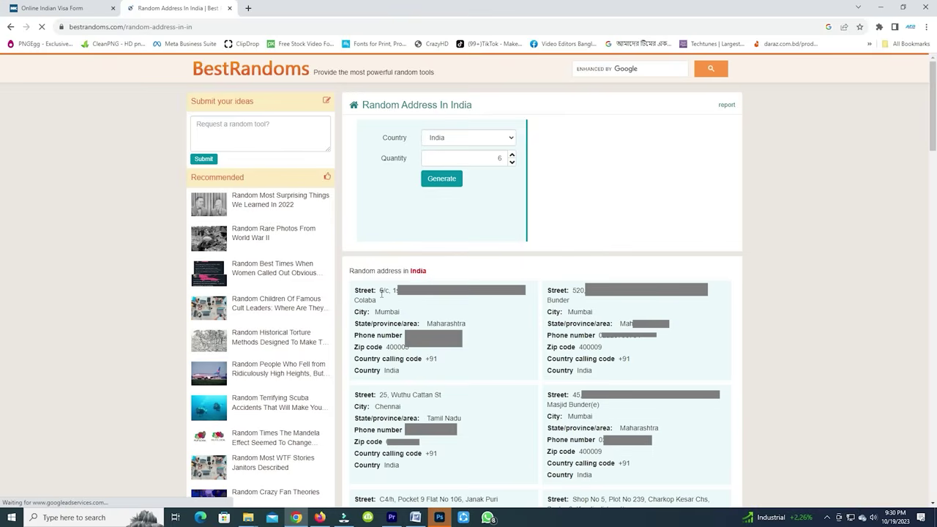
pyautogui.click(52, 8)
# Fill the India and Bangladesh reference name, address and phone details, then save the visa details
pyautogui.click(364, 267)
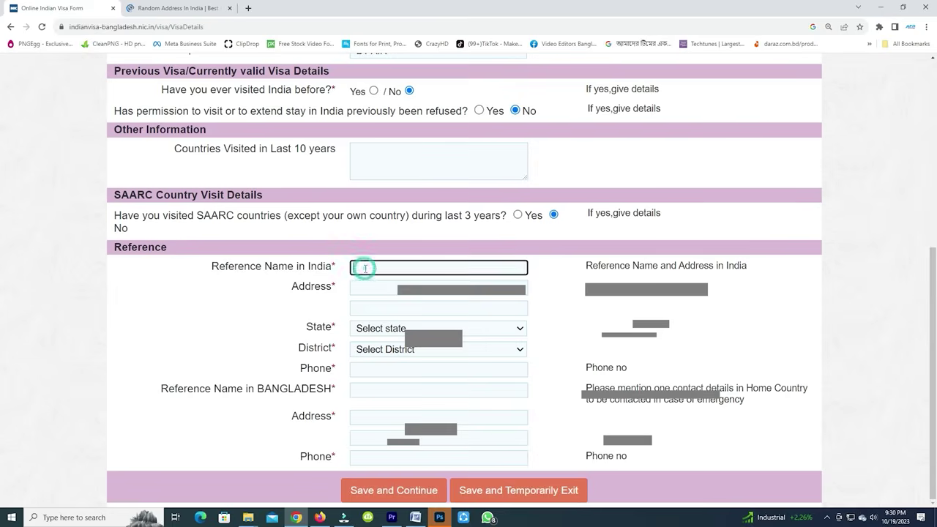
pyautogui.press('Down')
pyautogui.press('Return')
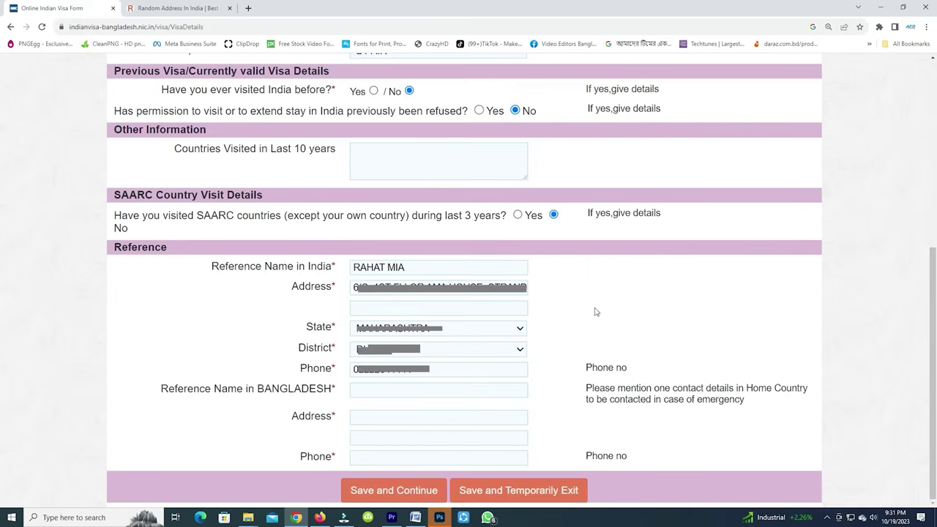
pyautogui.moveTo(161, 388); pyautogui.dragTo(332, 394)
pyautogui.click(327, 390)
pyautogui.click(366, 391)
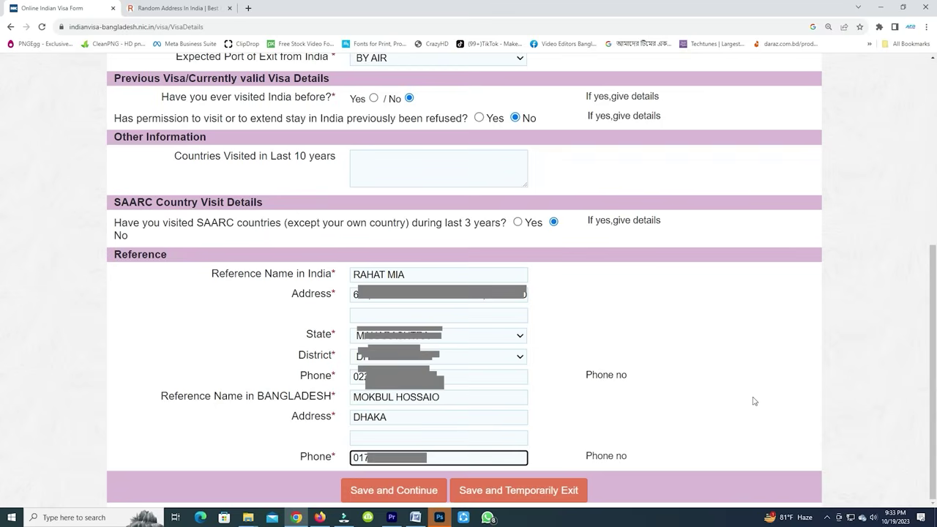
pyautogui.click(383, 490)
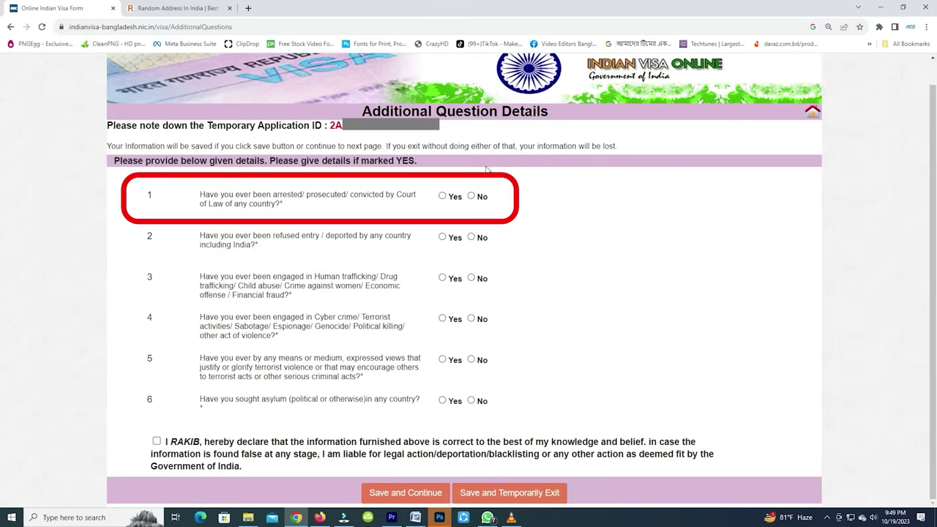
# Answer No to background questions 1–6, tick the declaration, and save the answers
pyautogui.click(442, 196)
pyautogui.click(571, 200)
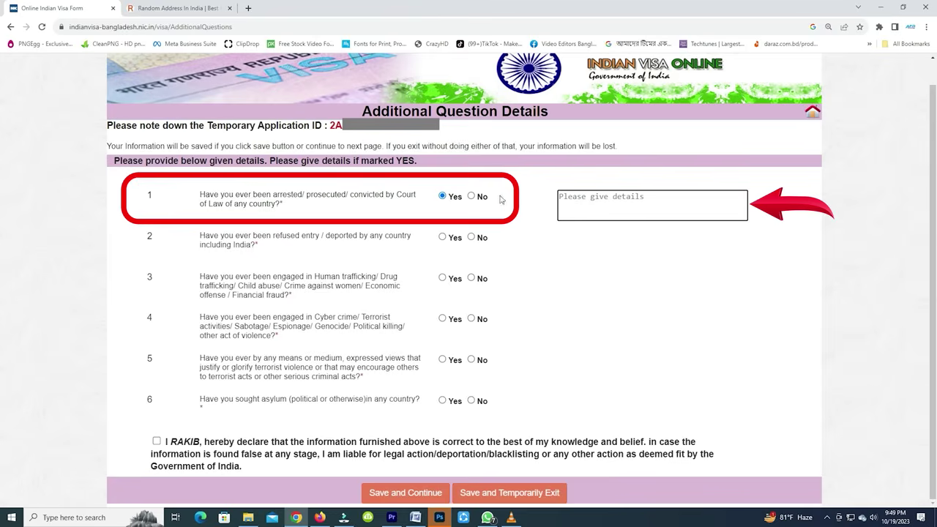
pyautogui.click(471, 198)
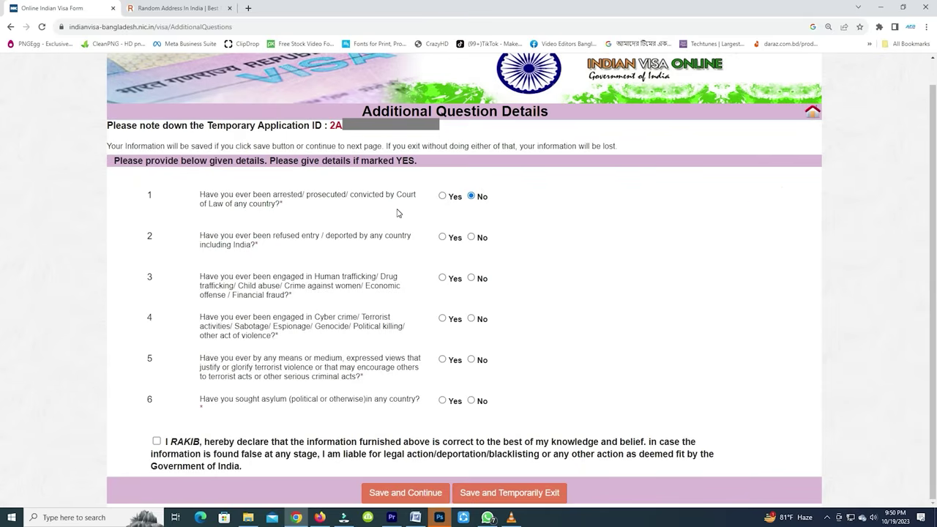
pyautogui.click(471, 237)
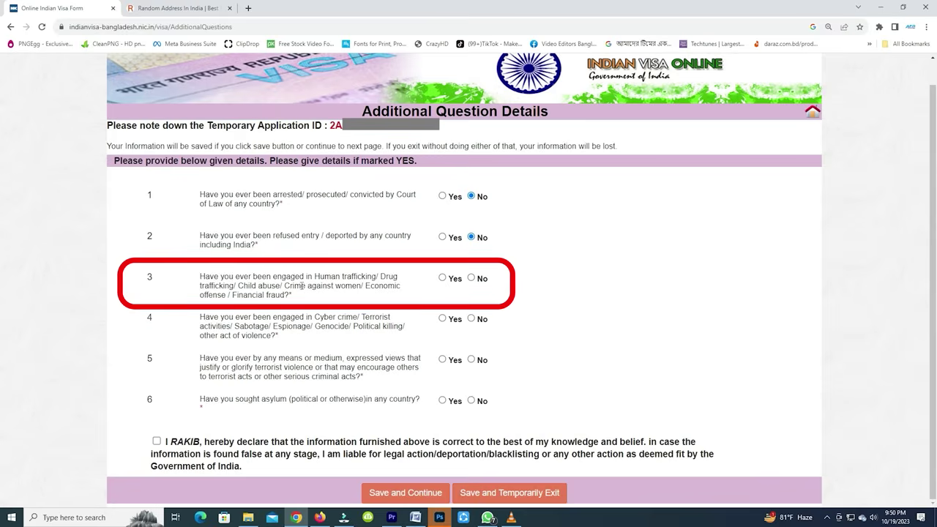
pyautogui.click(471, 278)
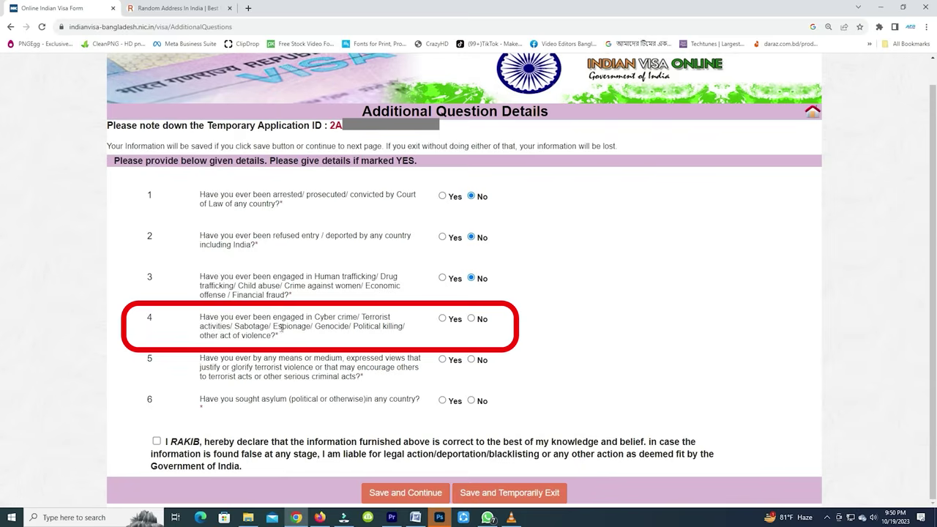
pyautogui.click(472, 318)
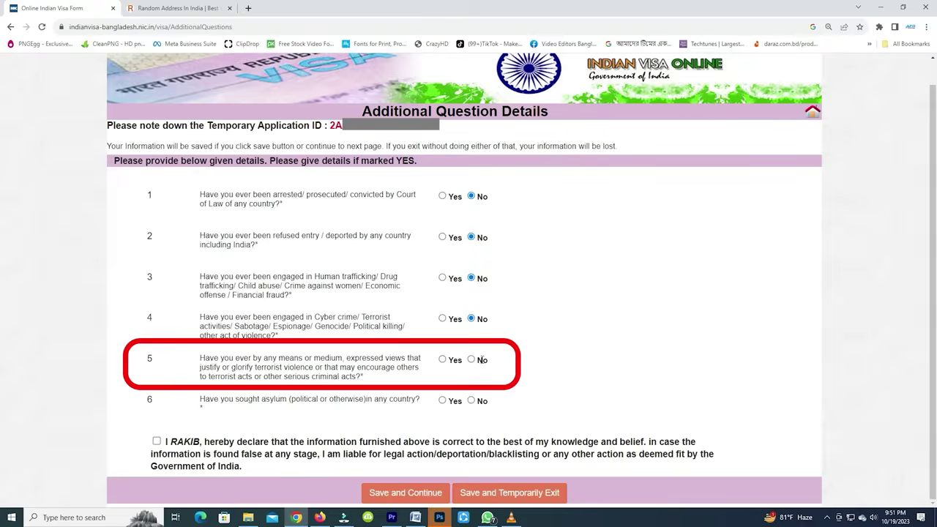
pyautogui.click(472, 359)
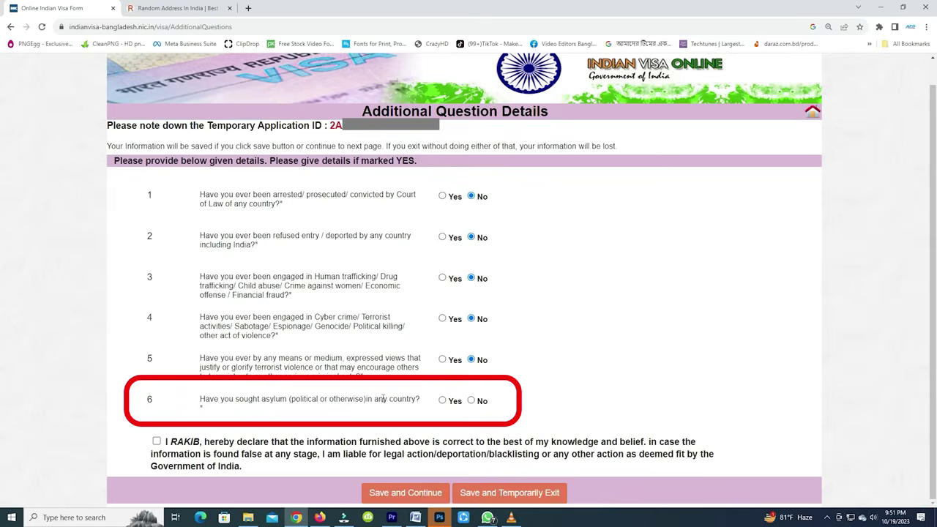
pyautogui.click(471, 401)
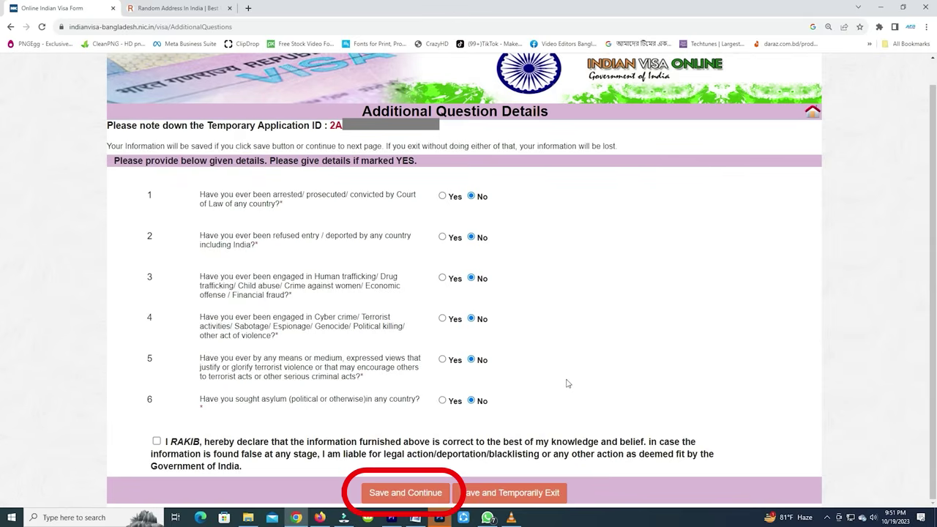
pyautogui.click(156, 440)
pyautogui.click(391, 493)
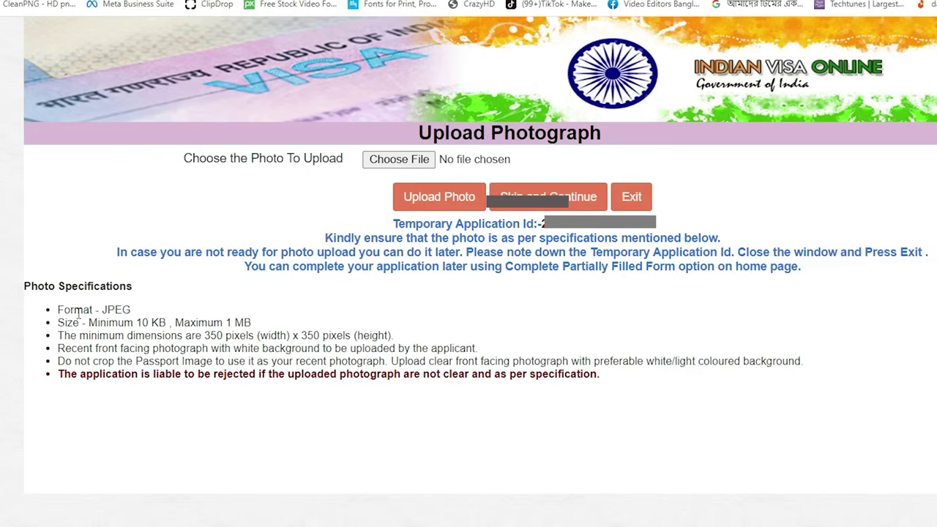
pyautogui.moveTo(67, 313); pyautogui.dragTo(137, 315)
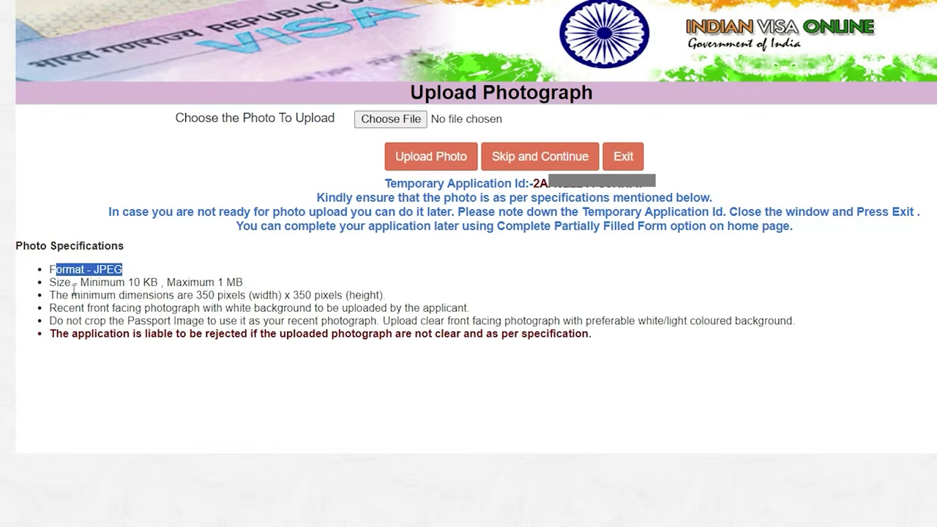
pyautogui.click(74, 289)
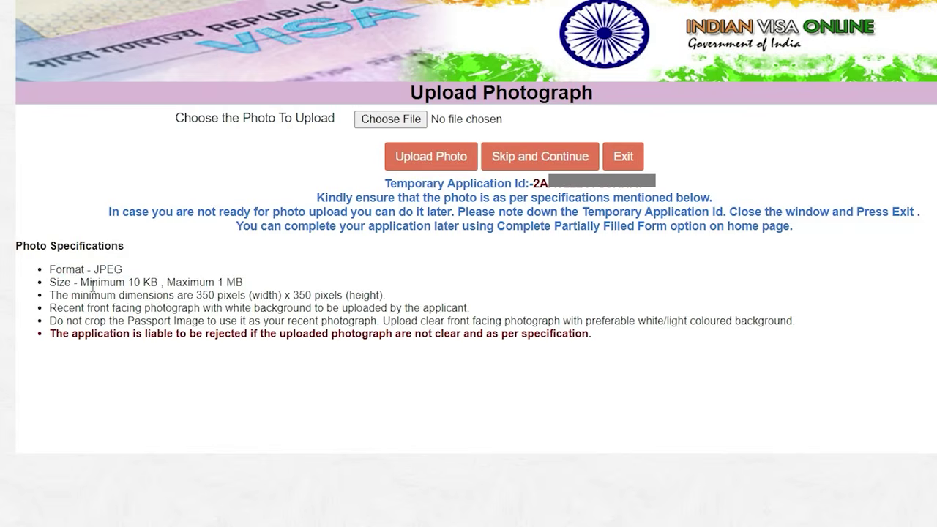
pyautogui.moveTo(128, 283); pyautogui.dragTo(50, 283)
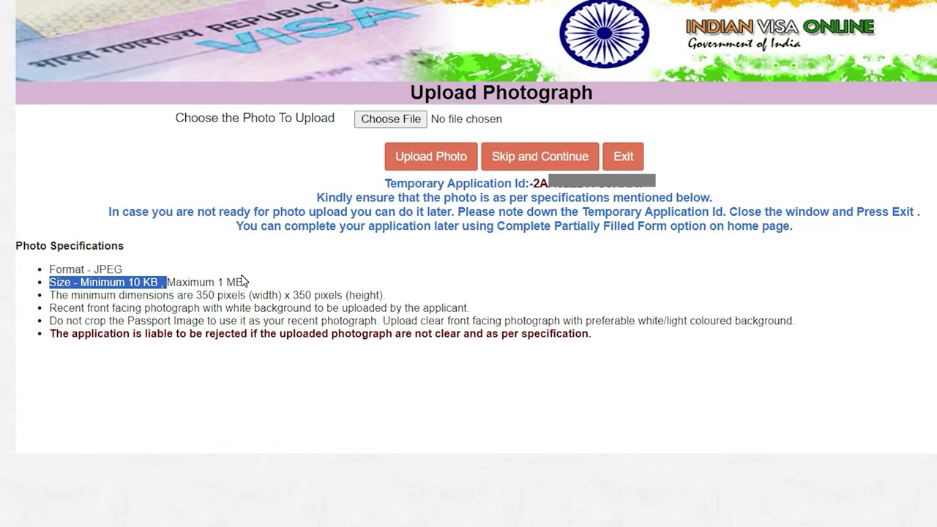
pyautogui.click(171, 303)
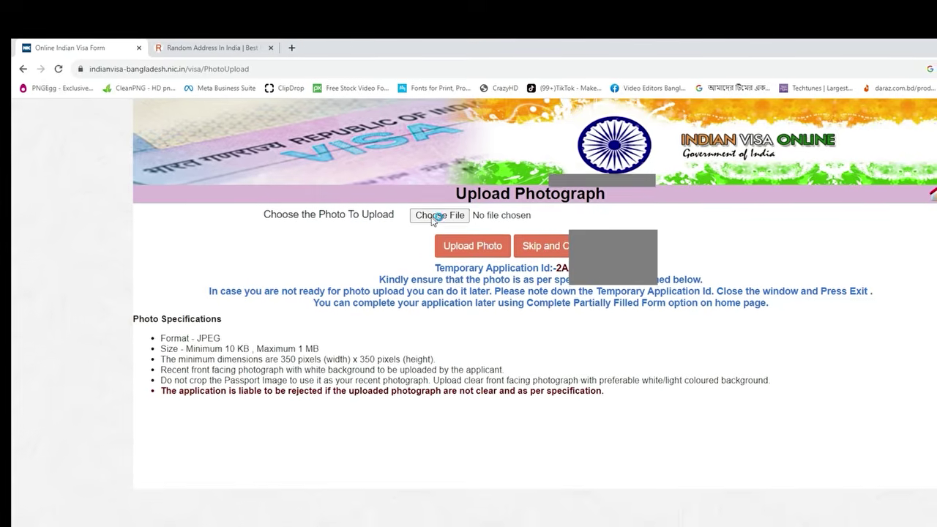
# Upload Indian Visa Photo.jpg from the New Toshiba-4 (L:) drive, crop and save it, then continue
pyautogui.click(390, 119)
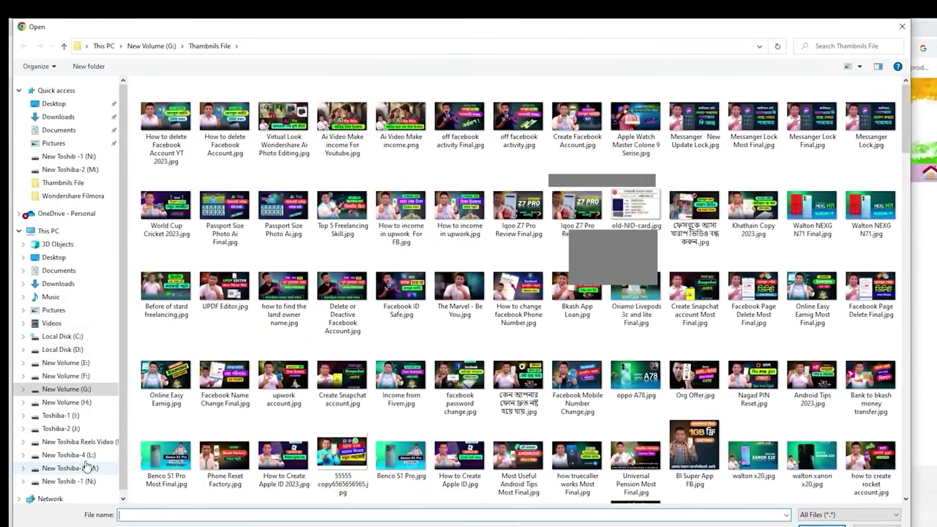
pyautogui.click(84, 450)
pyautogui.click(401, 106)
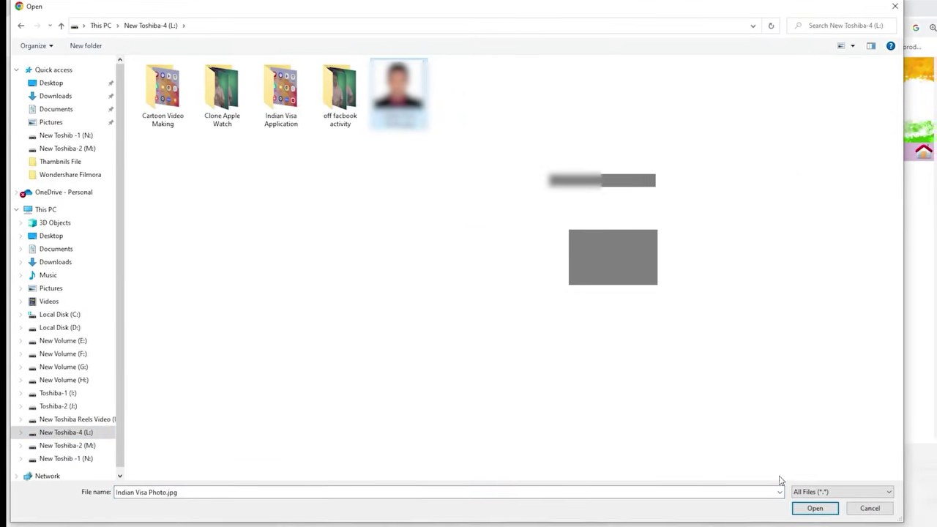
pyautogui.click(813, 506)
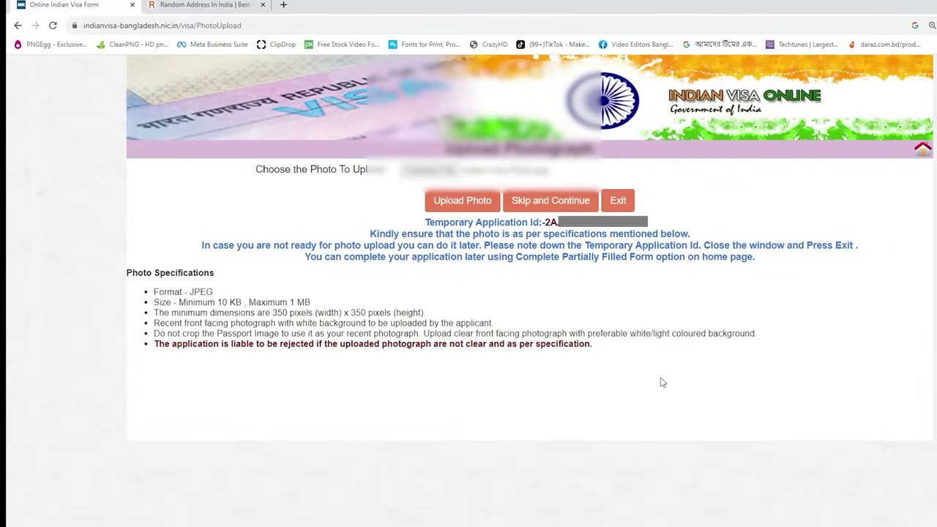
pyautogui.click(468, 201)
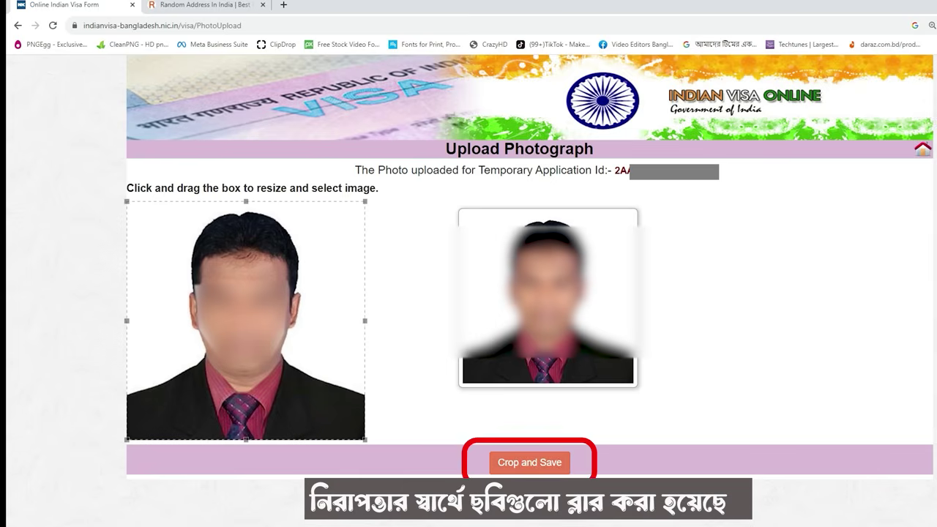
pyautogui.click(520, 467)
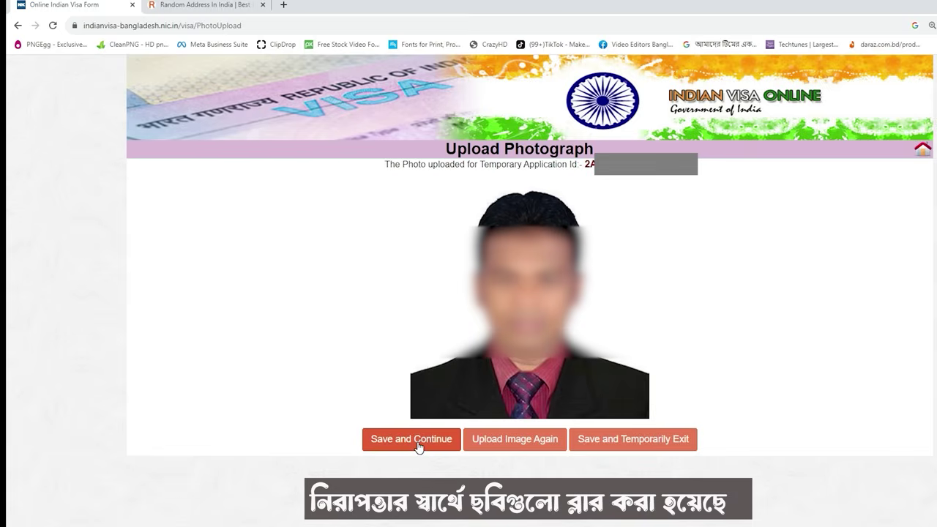
pyautogui.click(418, 445)
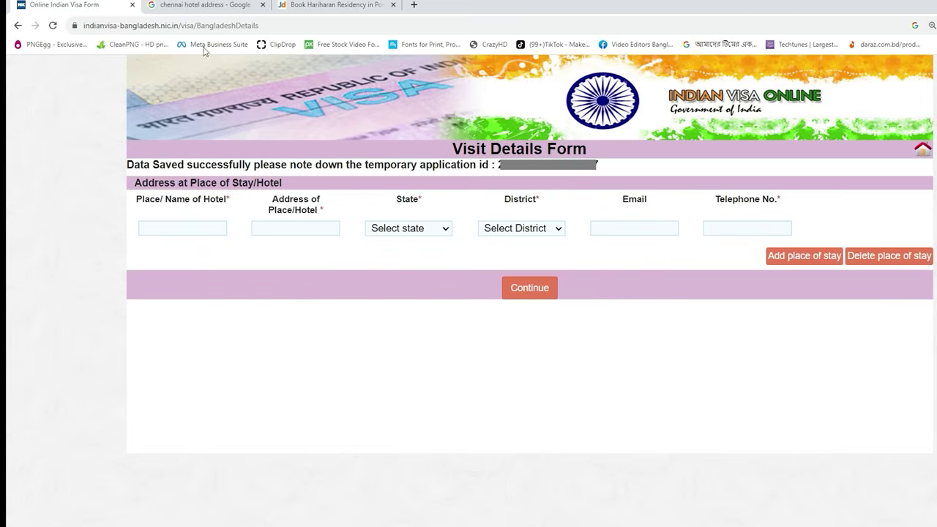
# Save the Hariharan Residency stay details on the Visit Details Form and continue to Confirm Details
pyautogui.click(203, 6)
pyautogui.scroll(5, 320, 237)
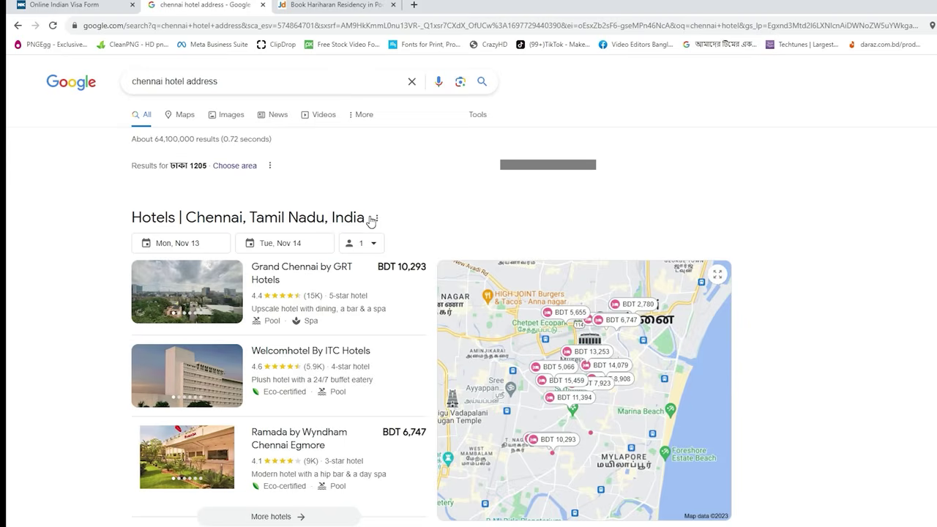
pyautogui.scroll(-1, 371, 221)
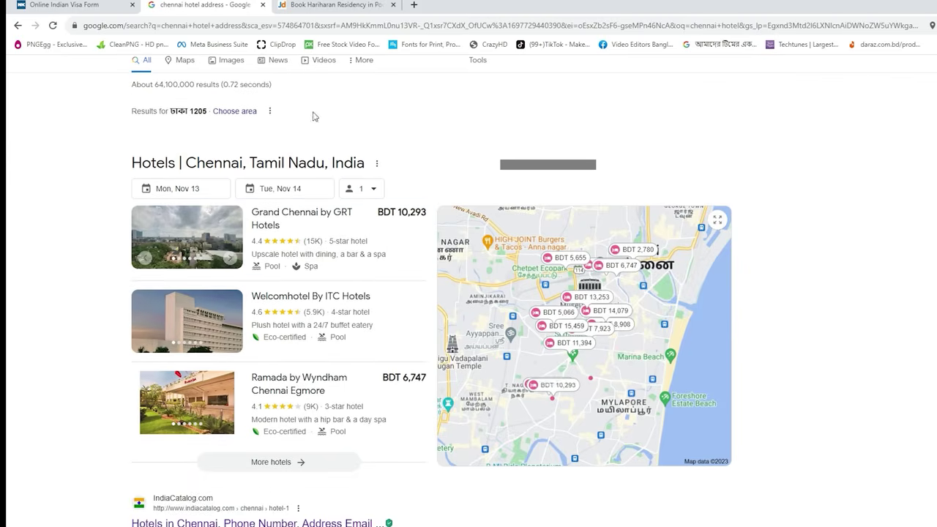
pyautogui.moveTo(324, 9)
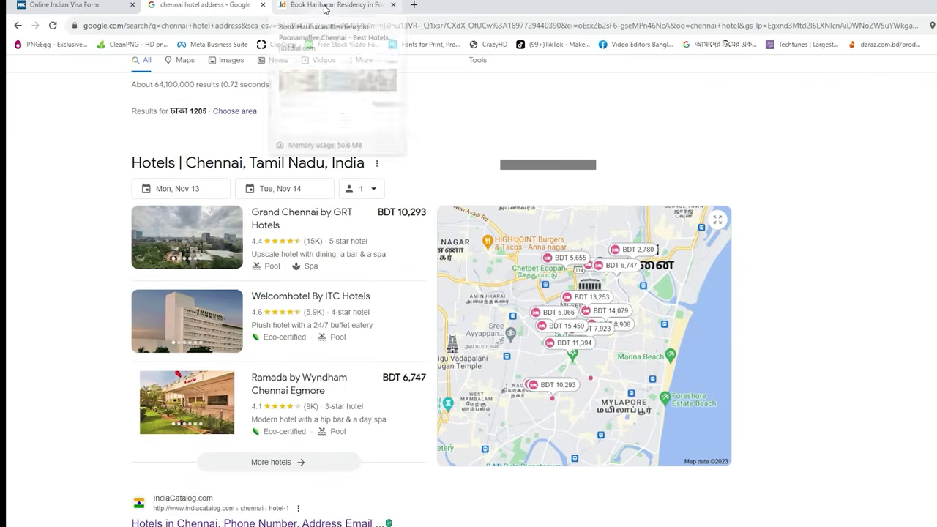
pyautogui.click(73, 7)
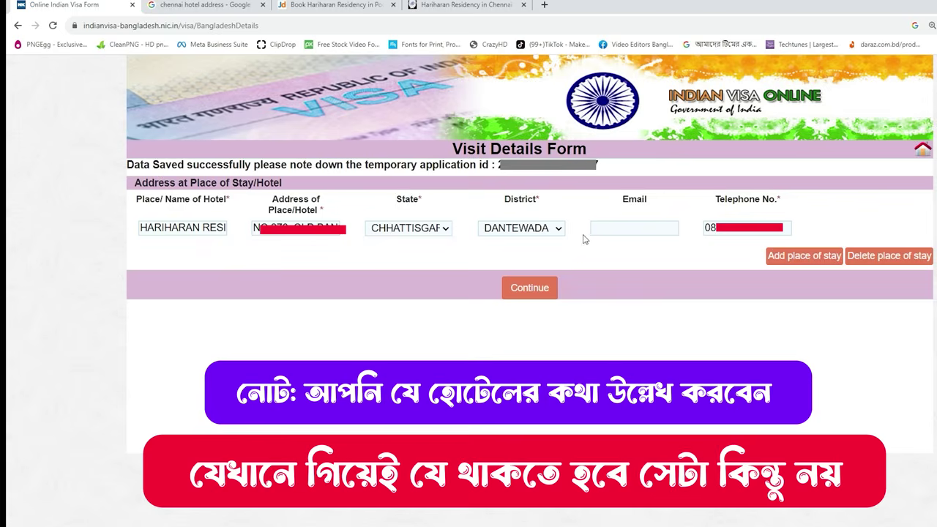
pyautogui.click(528, 293)
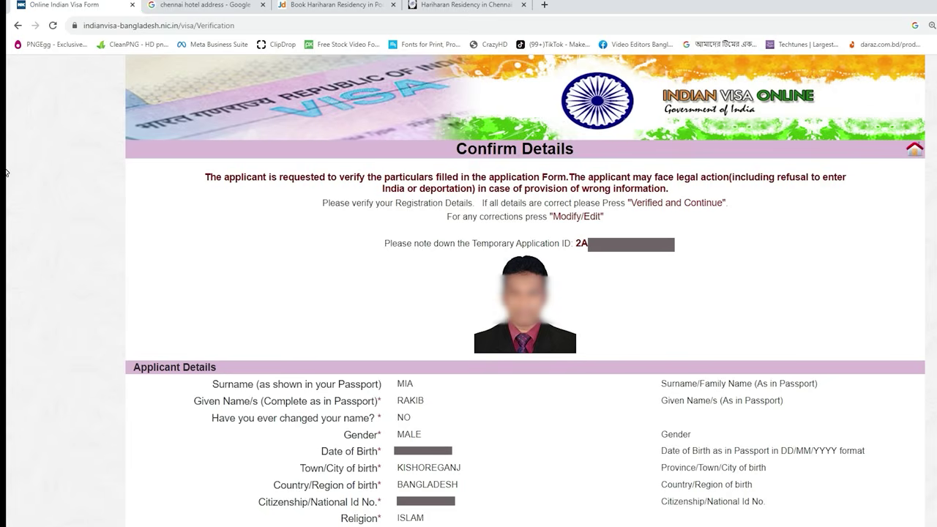
# Review every section of the application and submit it as Verified and Continue
pyautogui.scroll(-3, 6, 172)
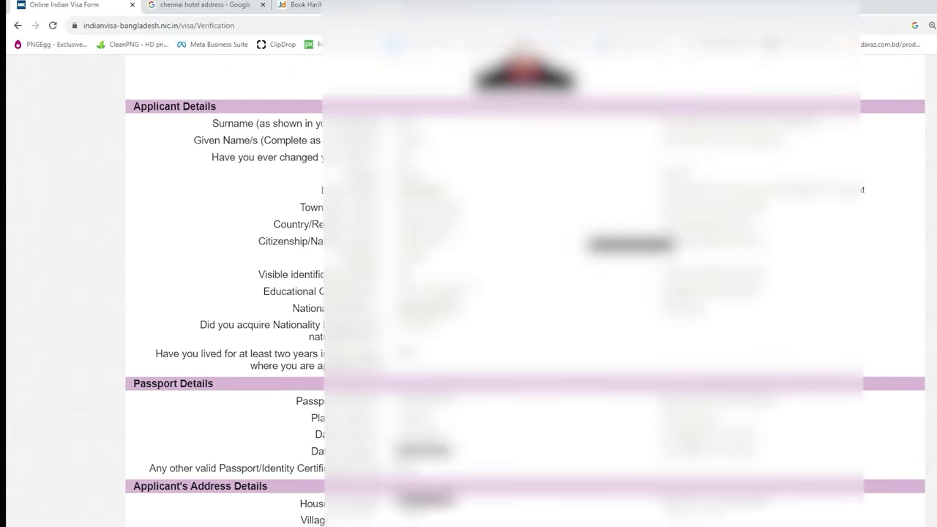
pyautogui.scroll(-5, 525, 286)
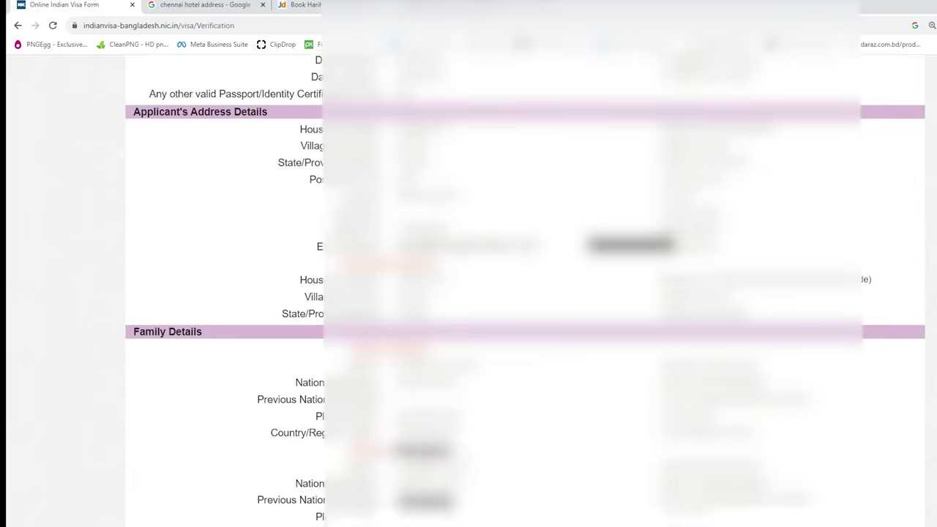
pyautogui.scroll(-7, 525, 293)
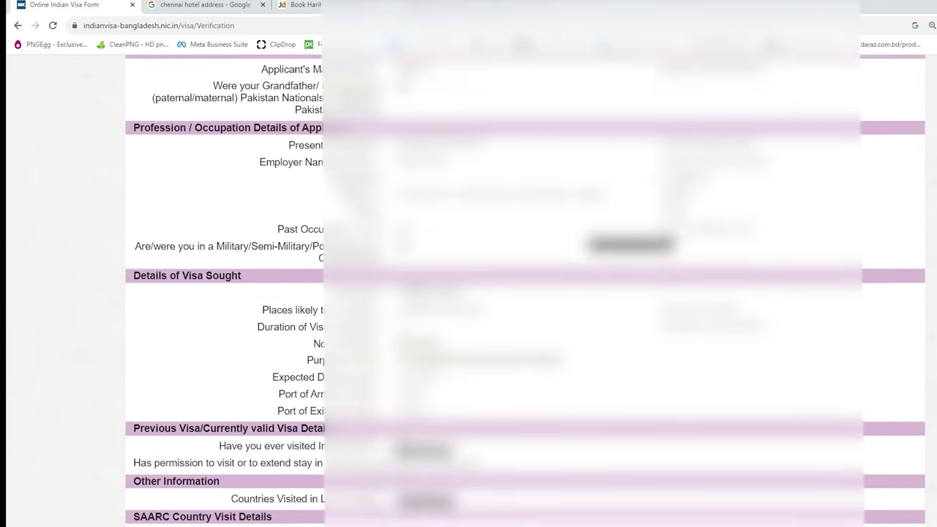
pyautogui.scroll(-5, 525, 293)
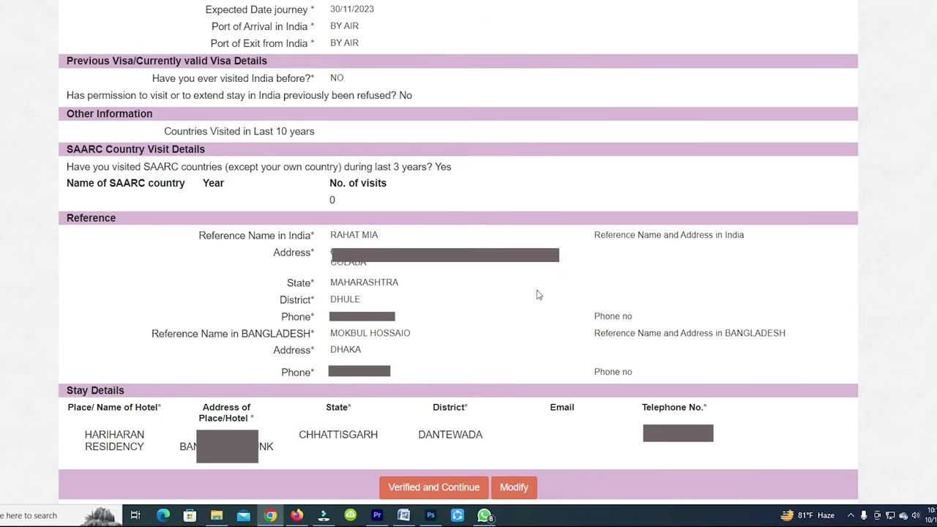
pyautogui.click(433, 489)
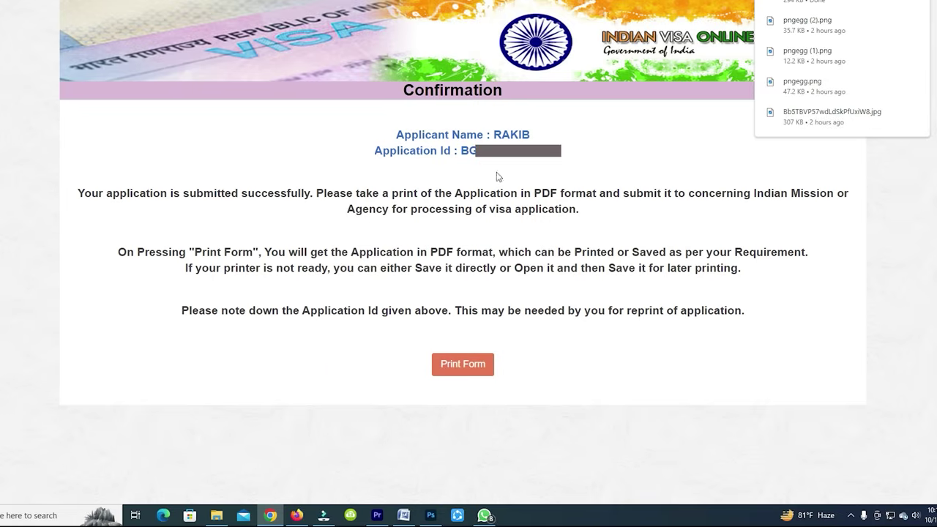
# Note the application ID on the Confirmation page and download the form as a PDF
pyautogui.moveTo(493, 135); pyautogui.dragTo(538, 136)
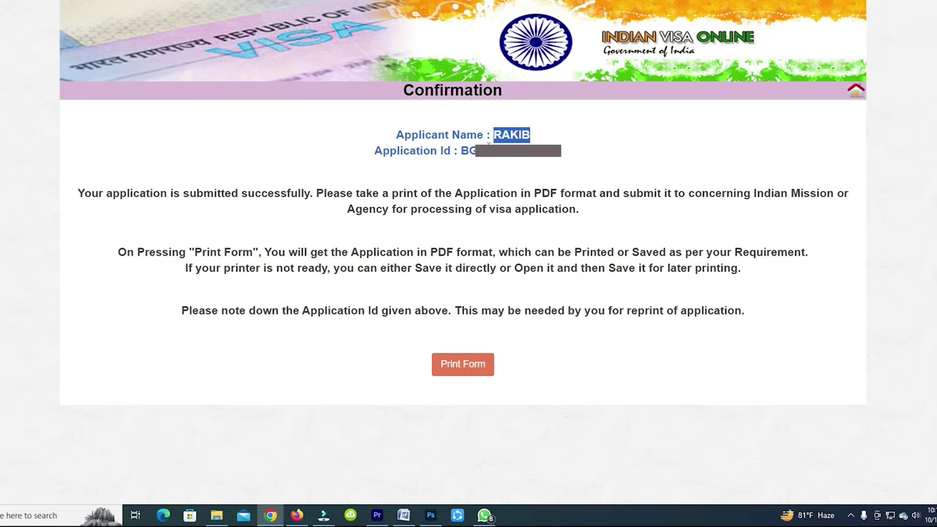
pyautogui.moveTo(462, 152); pyautogui.dragTo(552, 152)
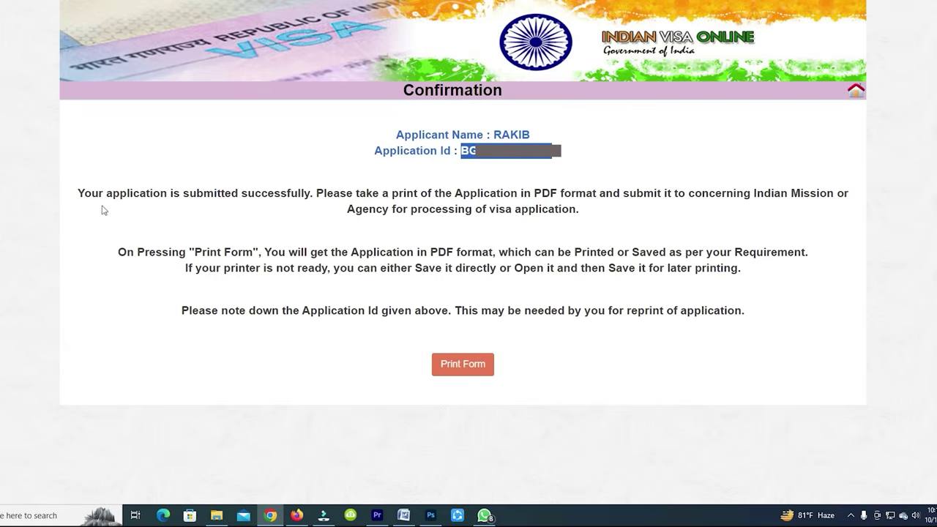
pyautogui.moveTo(79, 194); pyautogui.dragTo(308, 203)
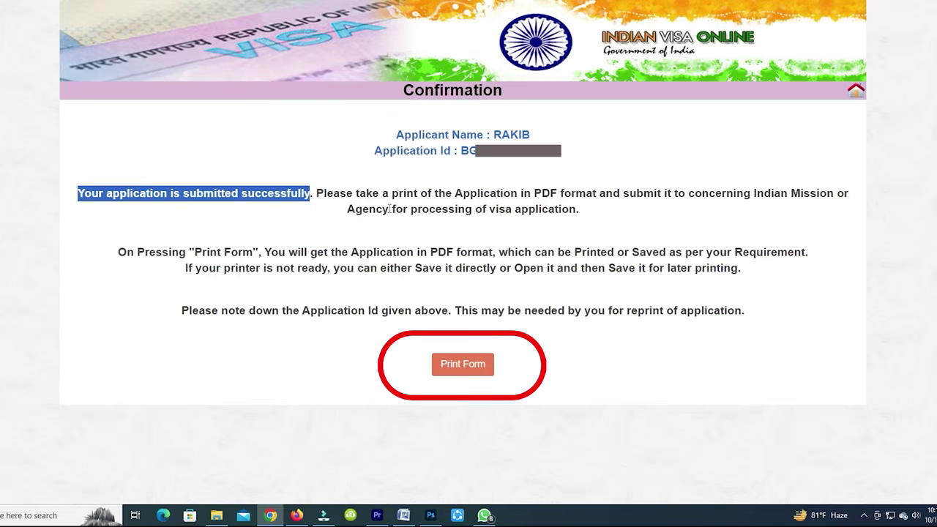
pyautogui.click(462, 366)
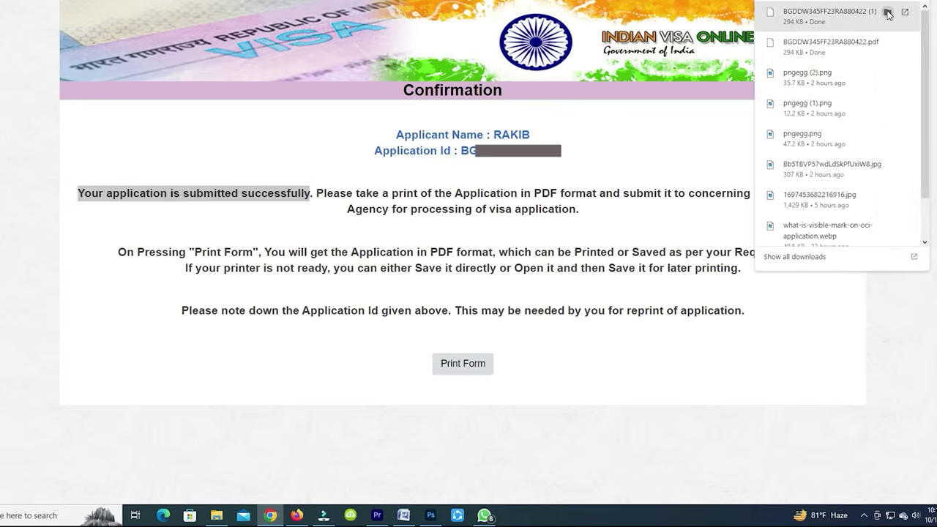
# Open the downloaded application PDF from its folder in Firefox
pyautogui.click(887, 13)
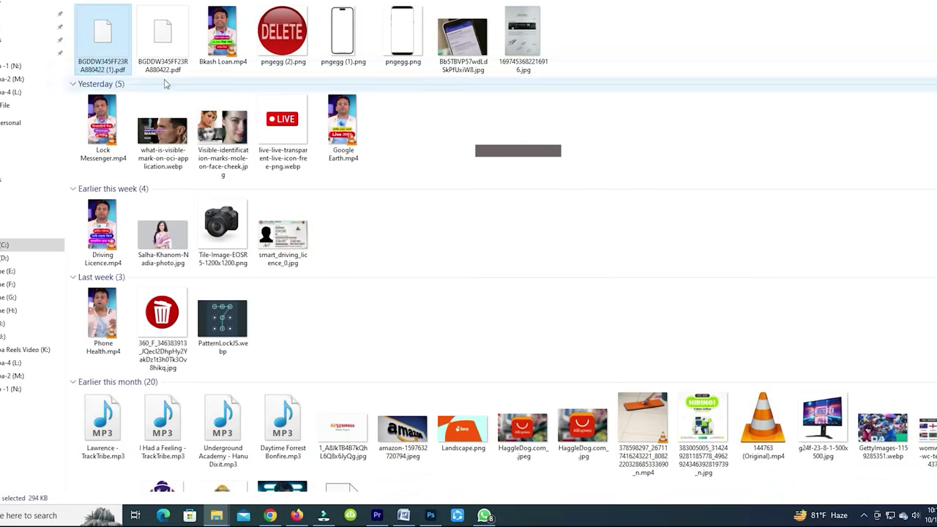
pyautogui.doubleClick(103, 47)
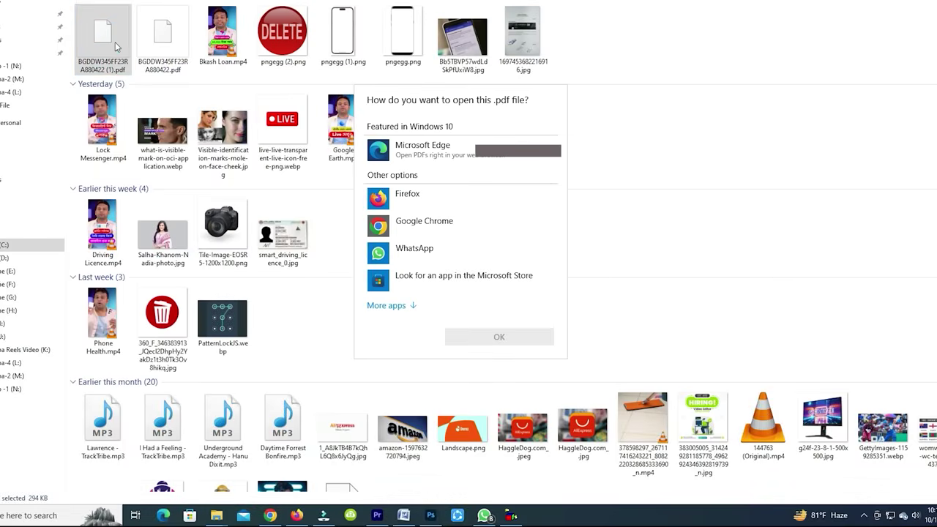
pyautogui.press('Down')
pyautogui.press('Return')
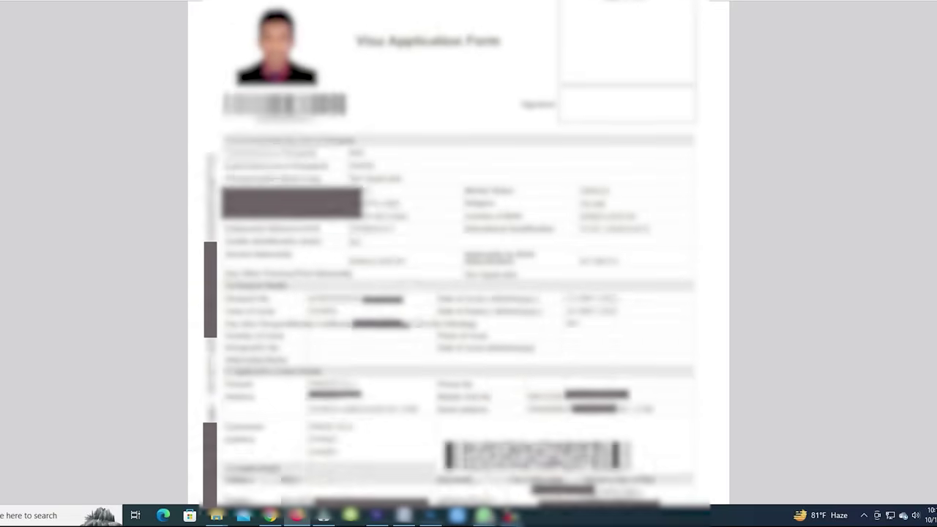
# Review the PDF form down to the applicant signature and declaration
pyautogui.scroll(-15, 458, 256)
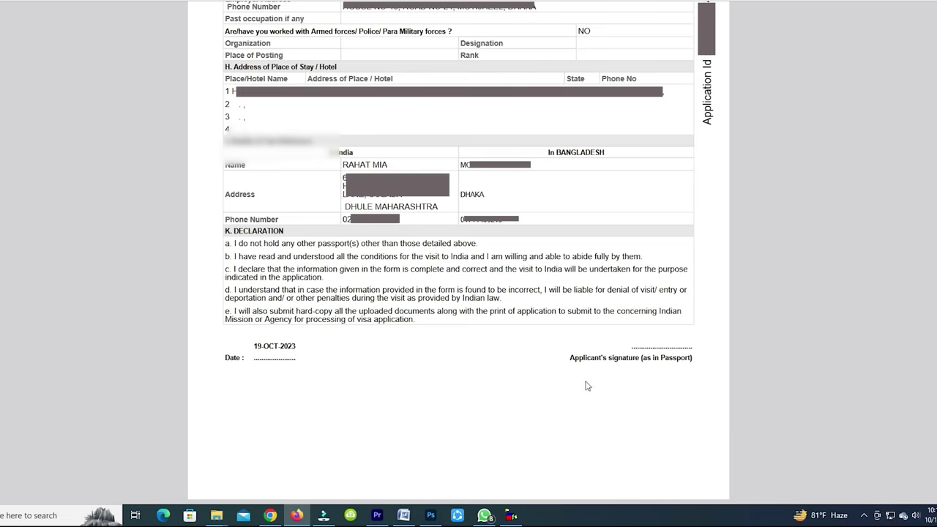
pyautogui.moveTo(572, 361); pyautogui.dragTo(689, 359)
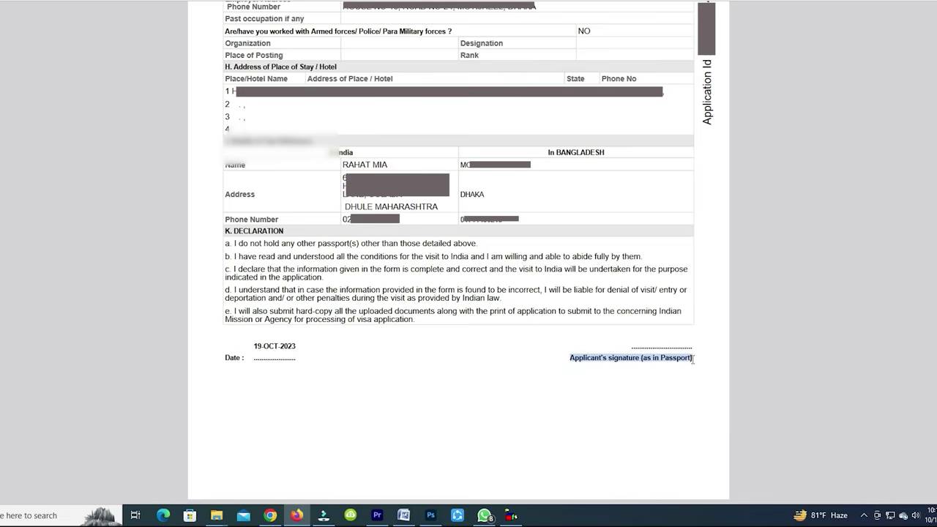
pyautogui.click(674, 360)
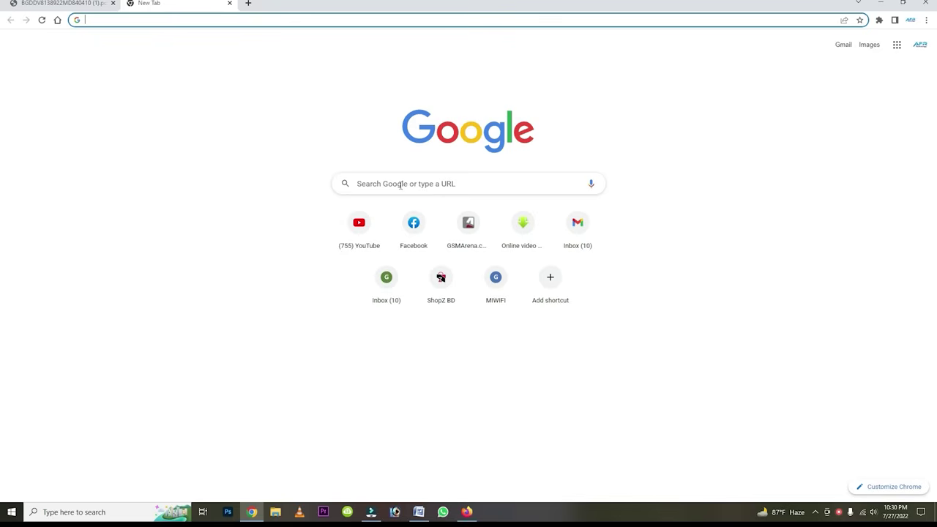
# Go to ivacbd.com and open the VISA PROCESSING FEE PAYMENT form
pyautogui.write('i')
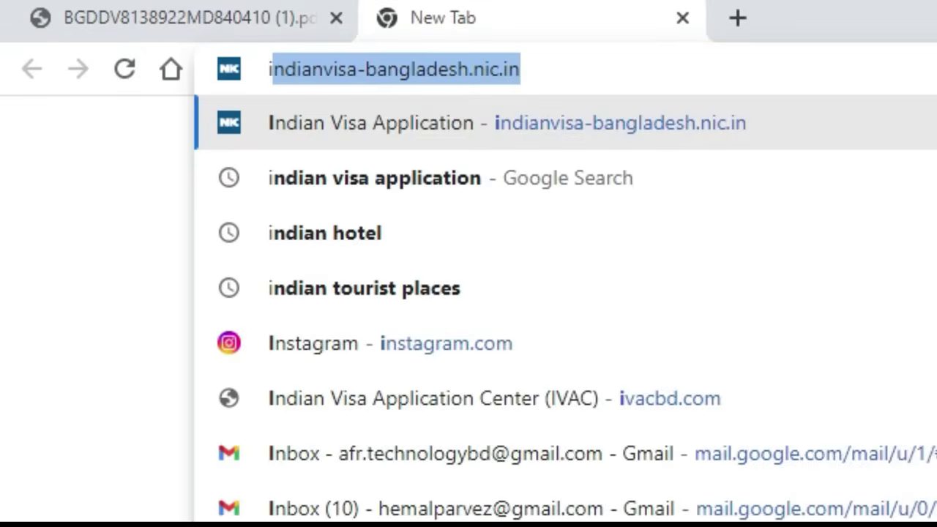
pyautogui.write('vacb')
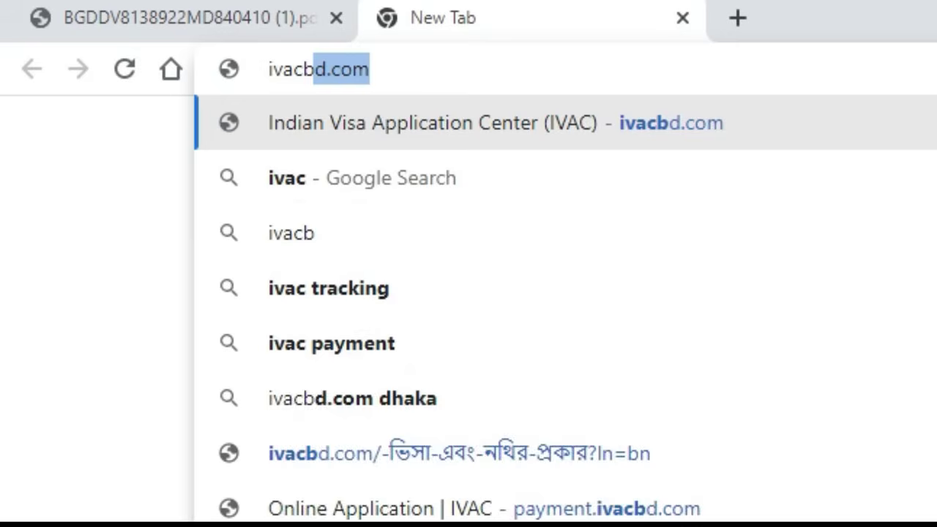
pyautogui.write('d.com')
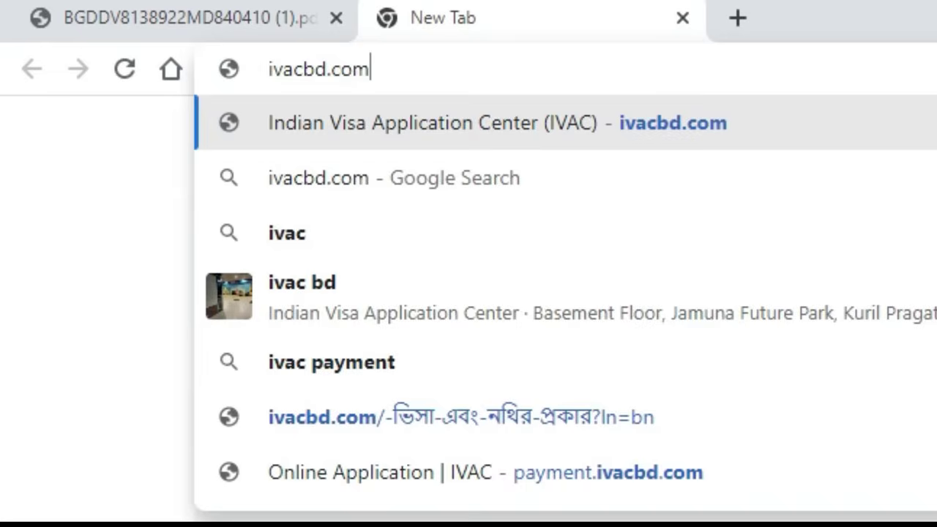
pyautogui.press('Return')
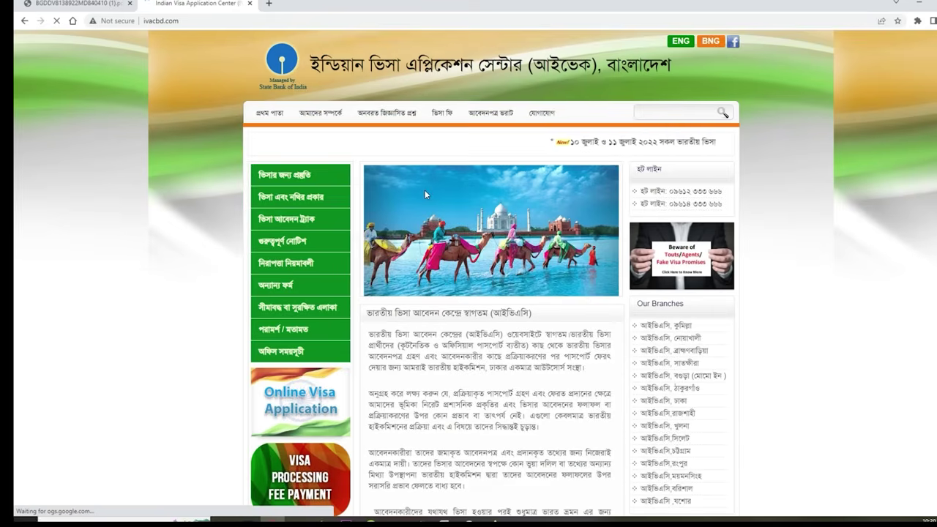
pyautogui.scroll(-3, 294, 323)
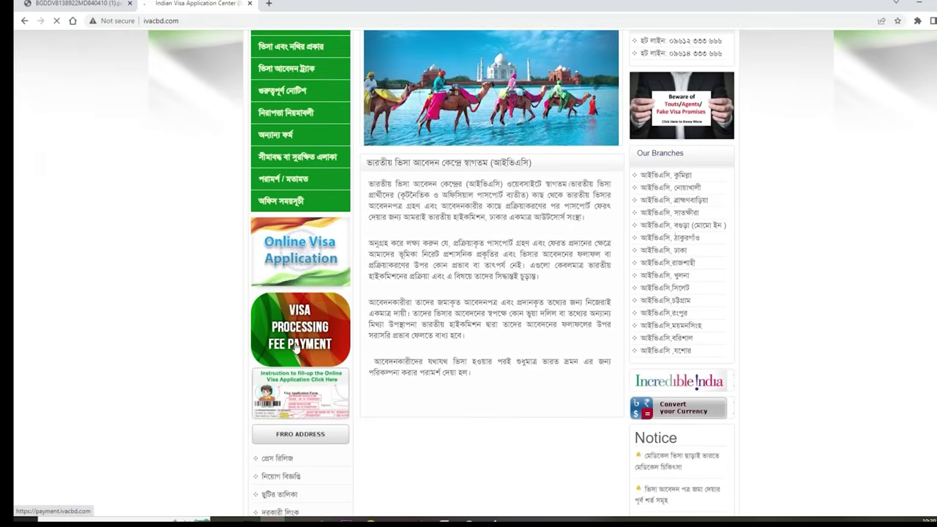
pyautogui.click(311, 344)
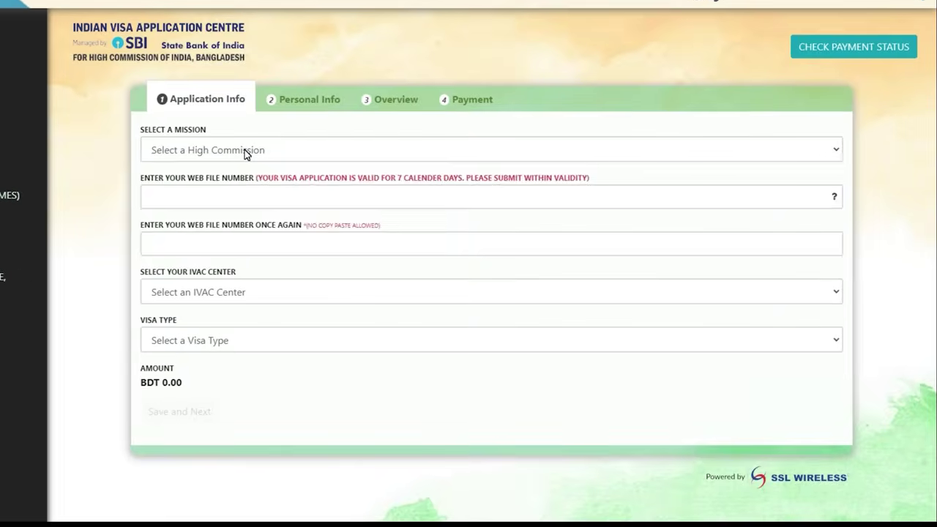
# Set mission to Dhaka and enter the web file number copied from the application PDF
pyautogui.click(246, 151)
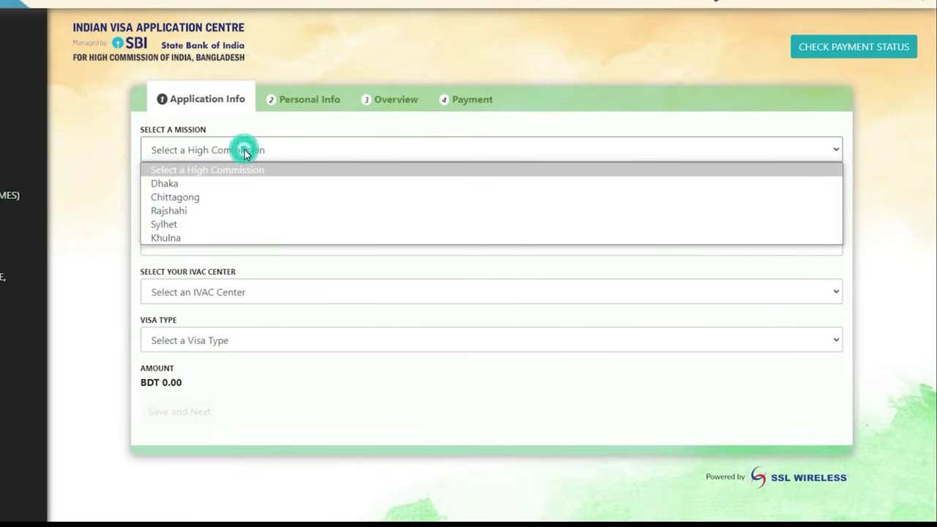
pyautogui.click(201, 189)
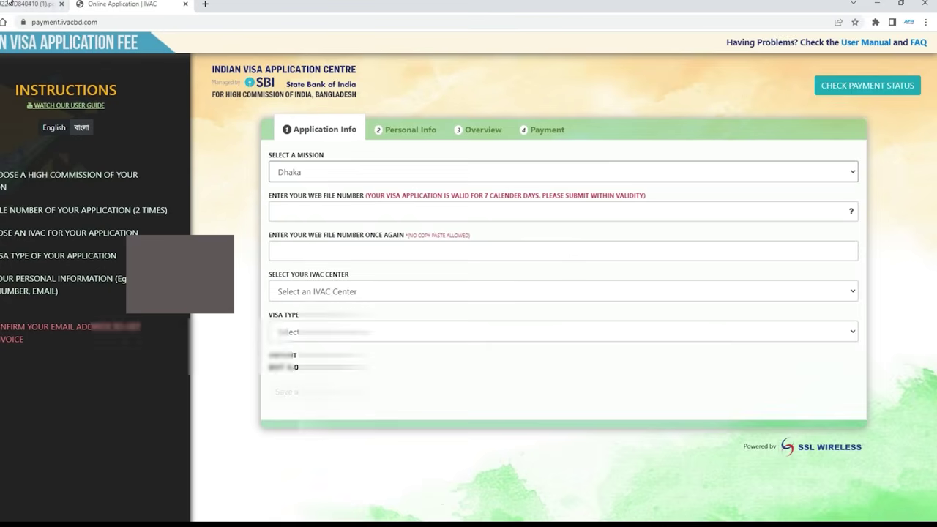
pyautogui.click(9, 4)
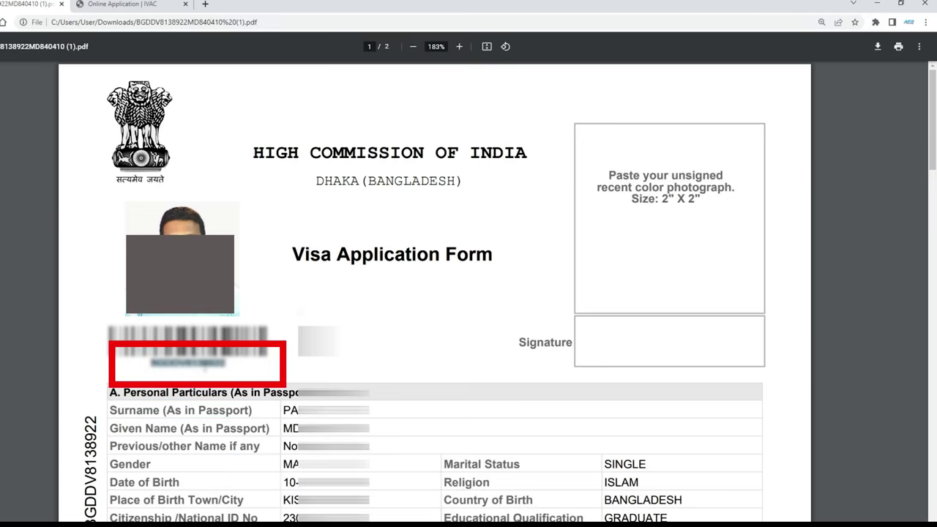
pyautogui.rightClick(206, 366)
pyautogui.click(123, 13)
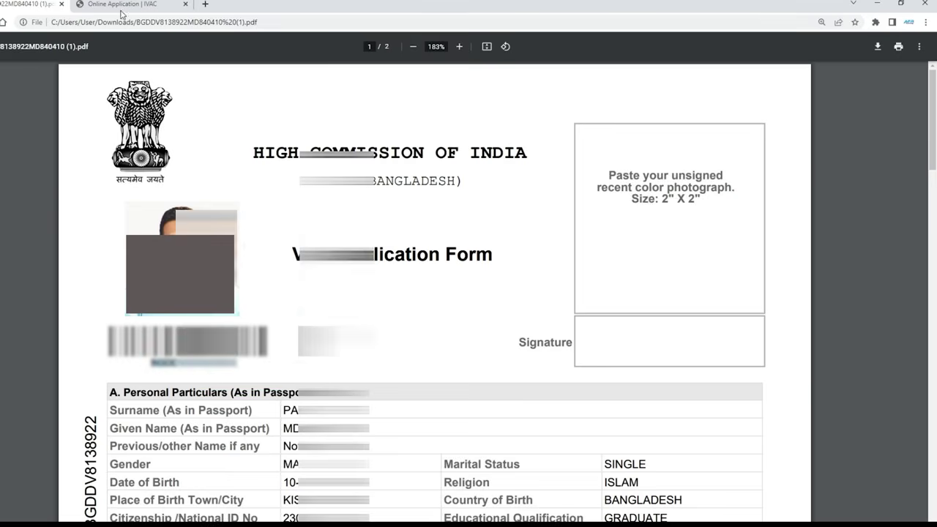
pyautogui.click(123, 5)
pyautogui.hotkey('ctrl', 'v')
pyautogui.click(564, 251)
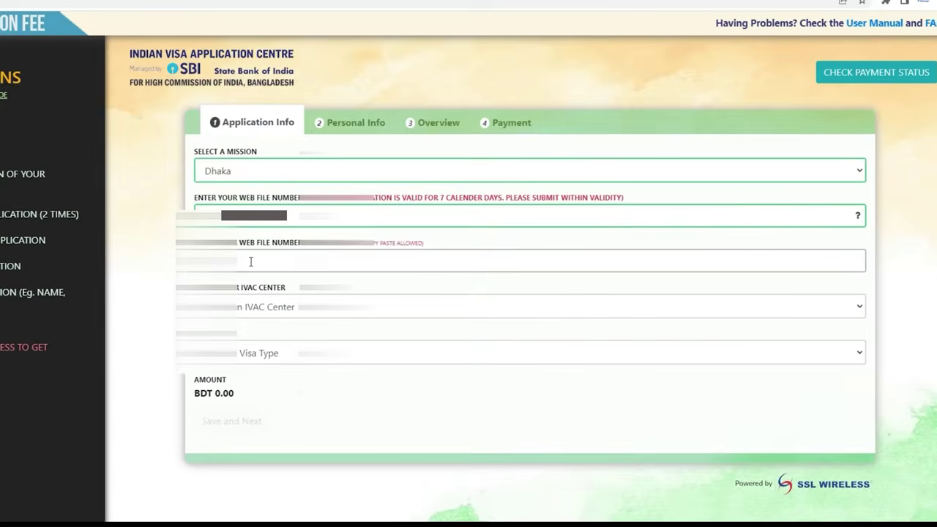
pyautogui.write('111')
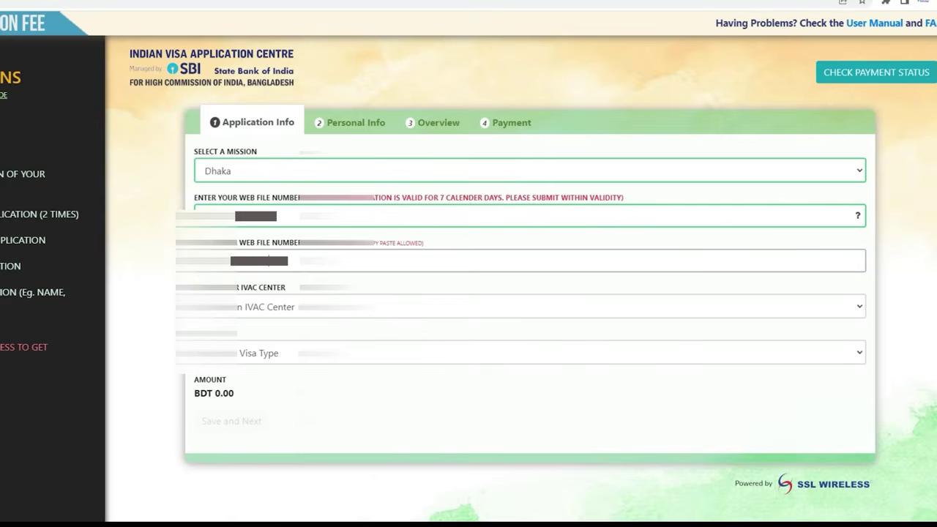
# Choose IVAC Dhaka (JFP) and Tourist Visa, confirm the BDT 800.00 fee, and save
pyautogui.click(285, 306)
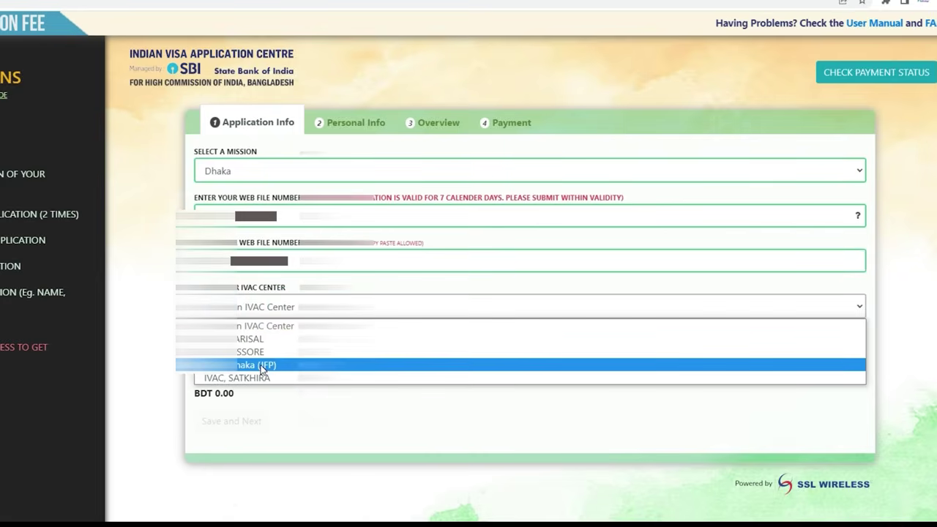
pyautogui.click(262, 366)
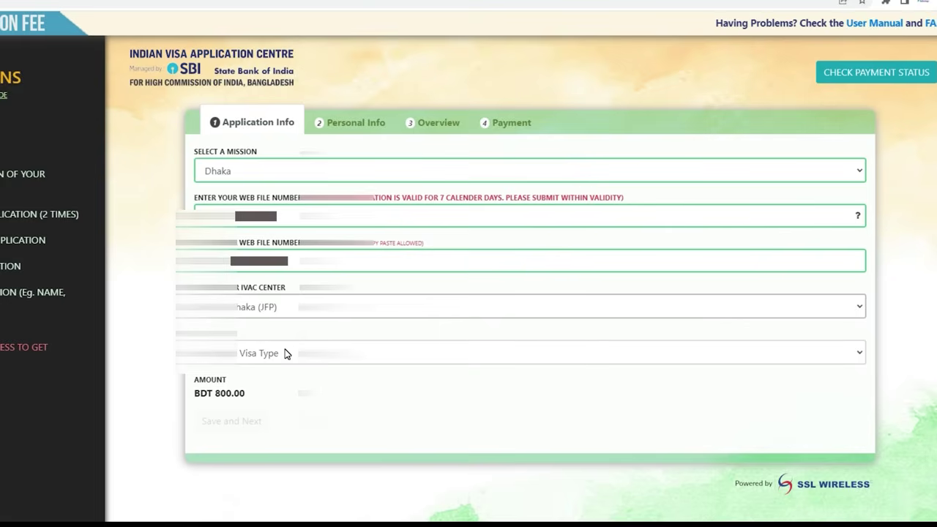
pyautogui.click(285, 353)
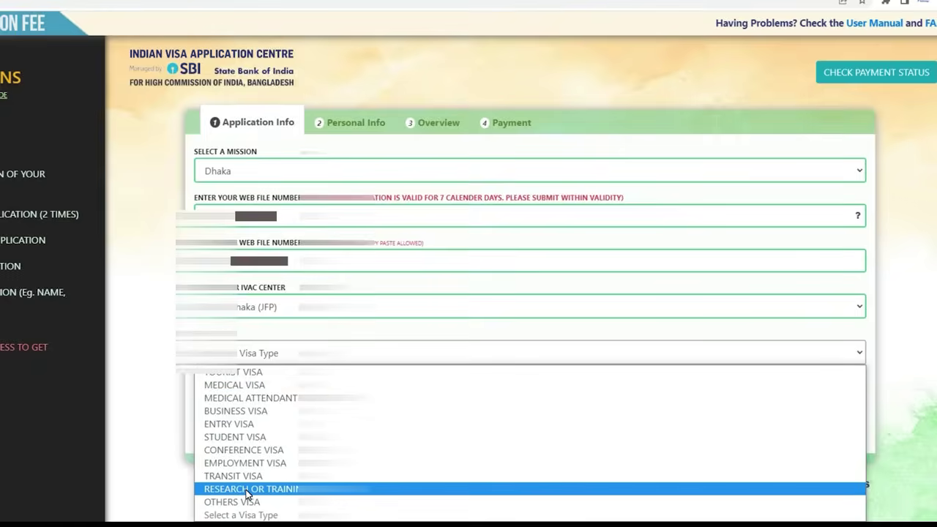
pyautogui.click(244, 374)
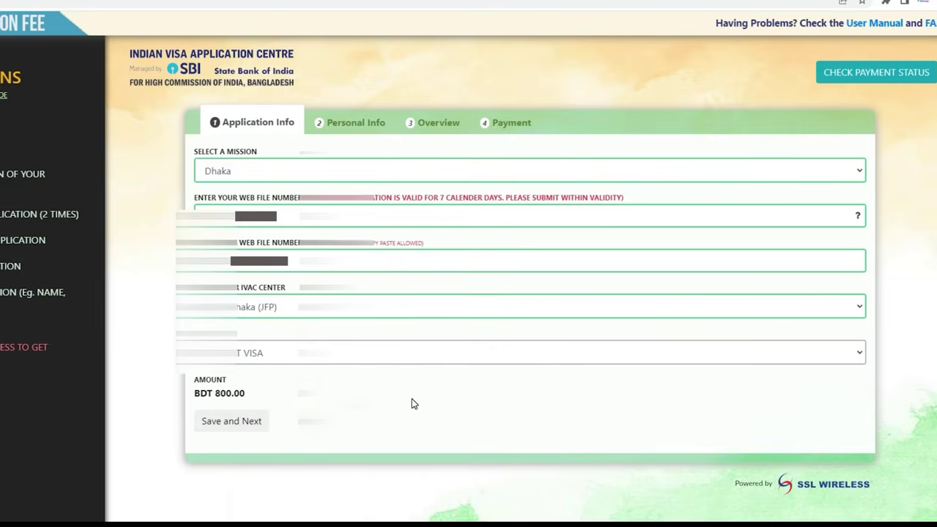
pyautogui.moveTo(194, 395); pyautogui.dragTo(260, 401)
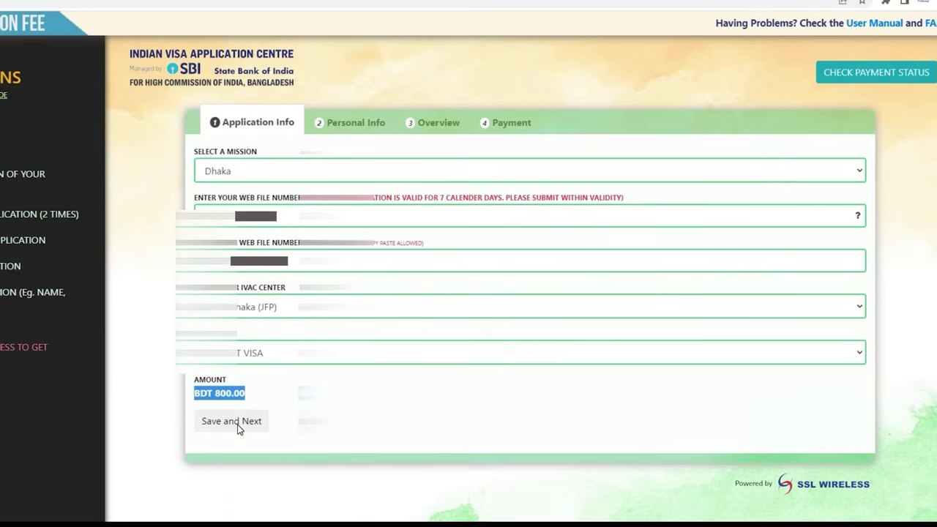
pyautogui.click(242, 424)
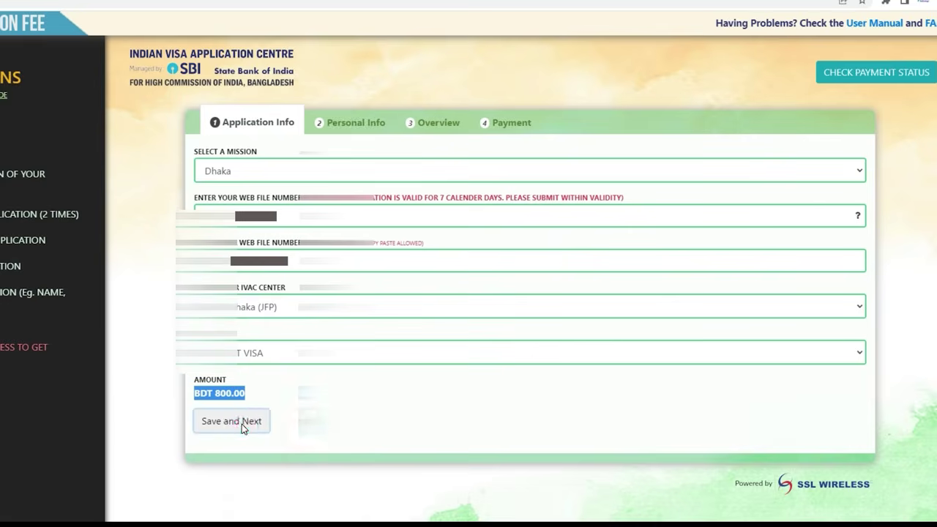
# Enter the applicant's full name and probable visit date 02-08-2022, then show the overview
pyautogui.click(299, 162)
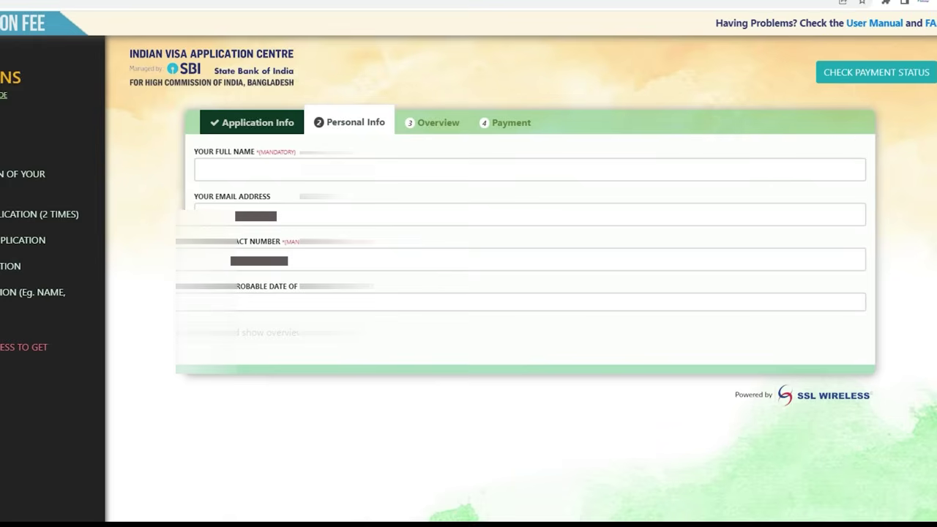
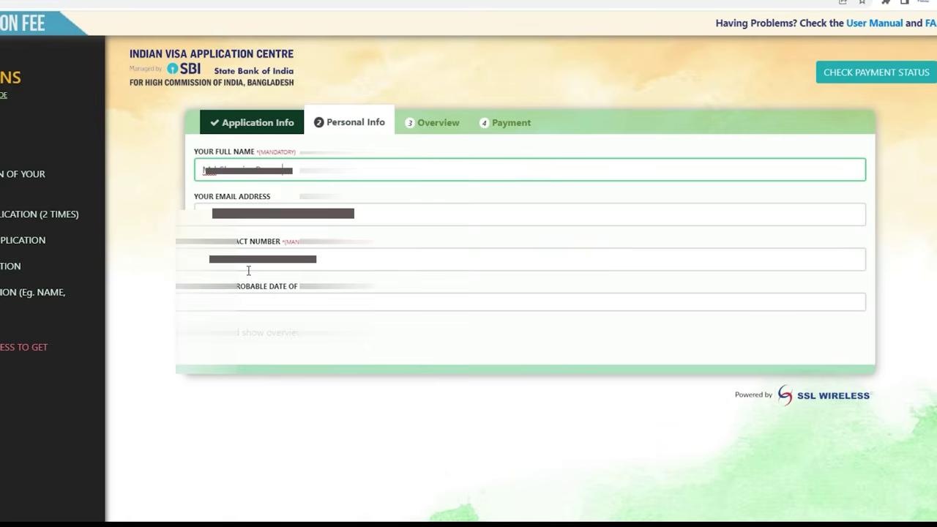
pyautogui.click(520, 302)
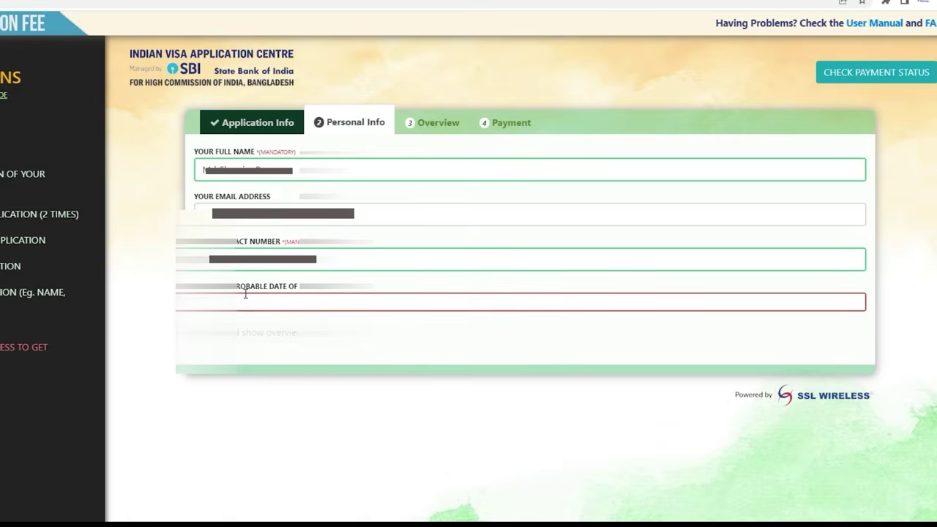
pyautogui.click(284, 304)
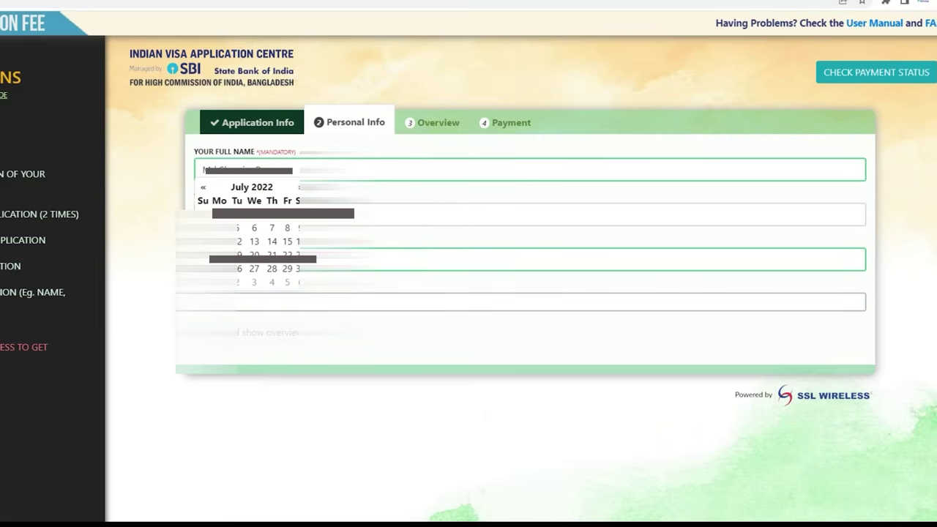
pyautogui.click(294, 189)
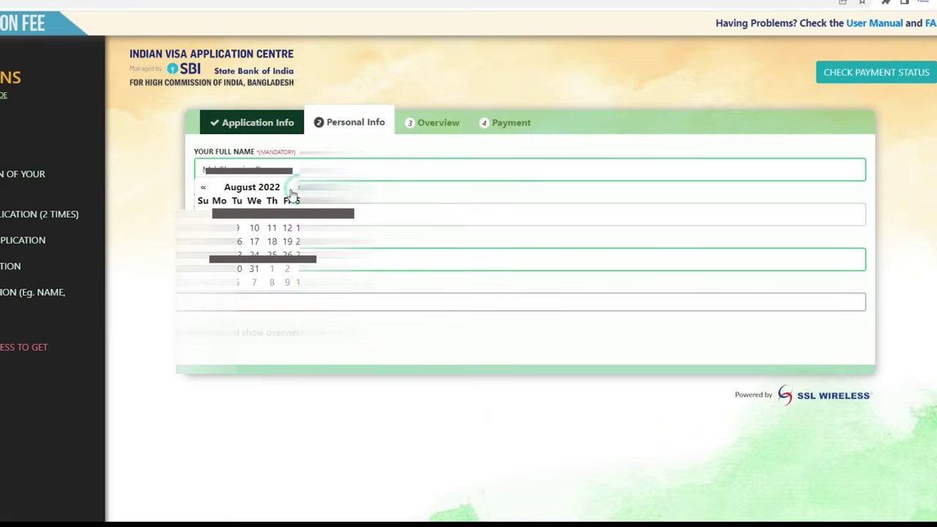
pyautogui.click(241, 219)
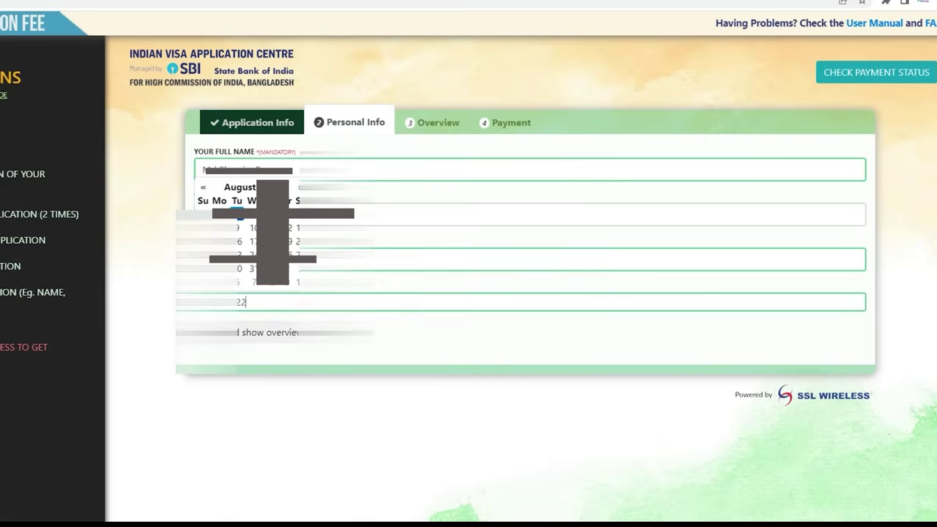
pyautogui.click(238, 334)
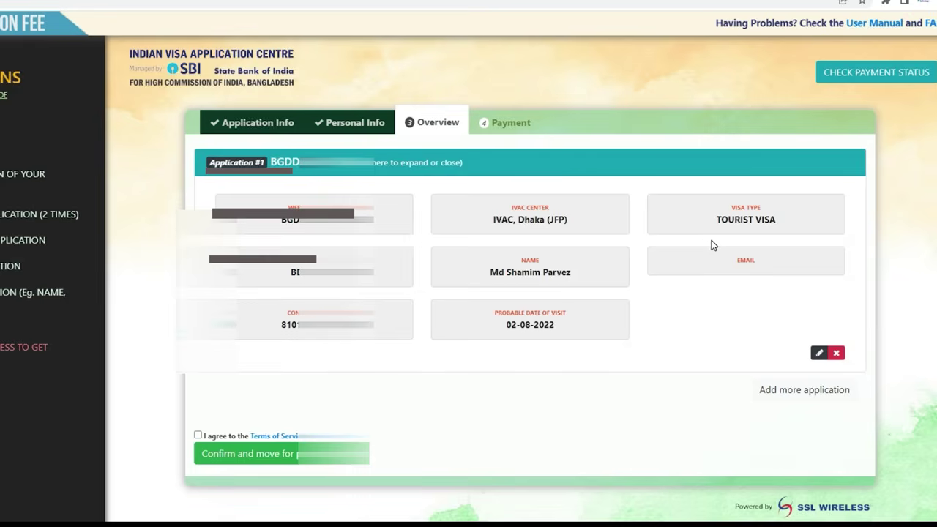
# Agree to the Terms of Service and confirm to move on to payment
pyautogui.click(199, 436)
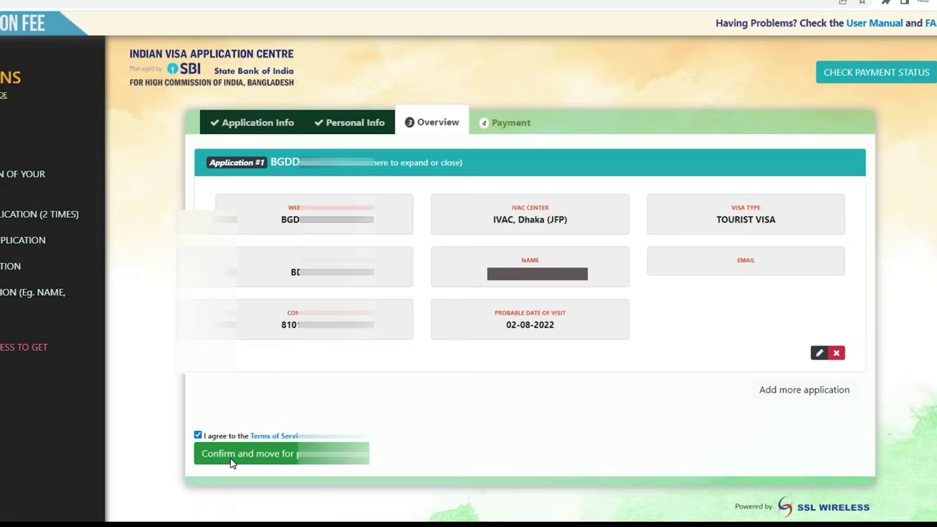
pyautogui.click(247, 453)
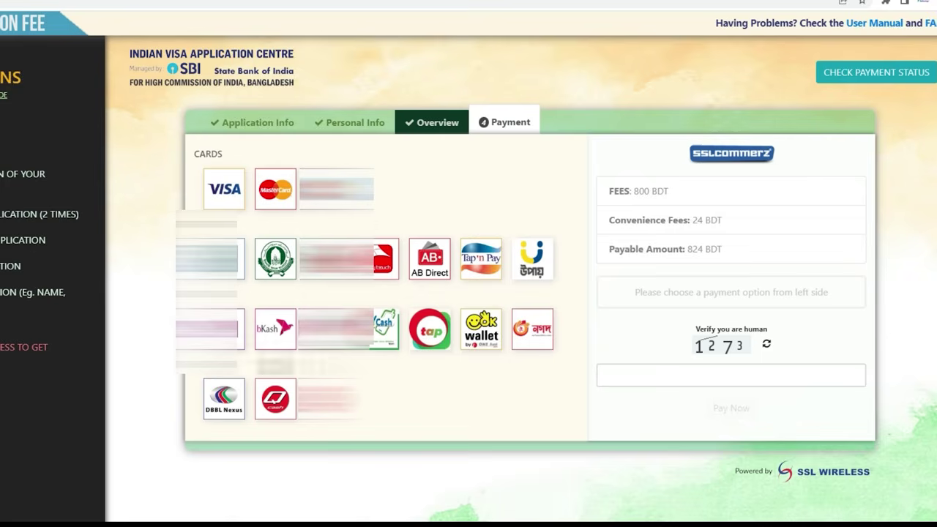
# Choose bKash, answer the human-verification captcha, and submit with Pay Now
pyautogui.click(266, 335)
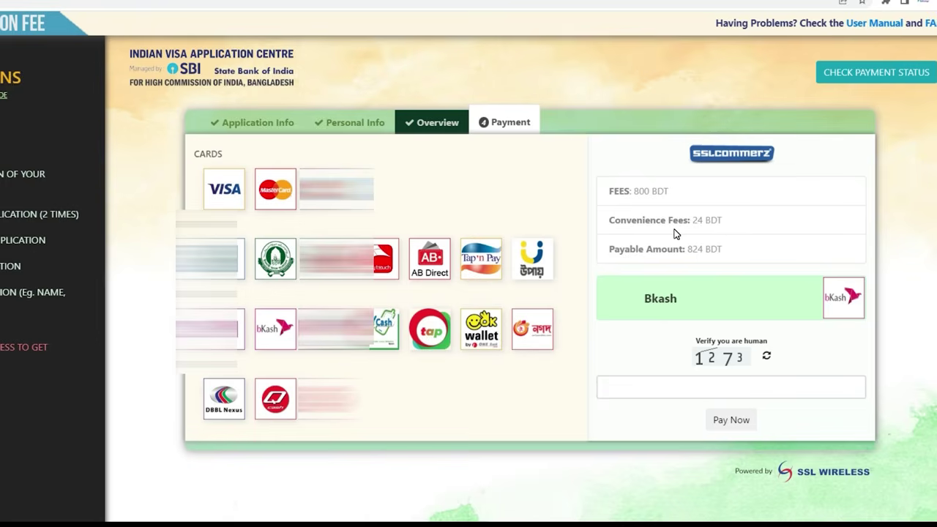
pyautogui.click(709, 388)
pyautogui.write('1273')
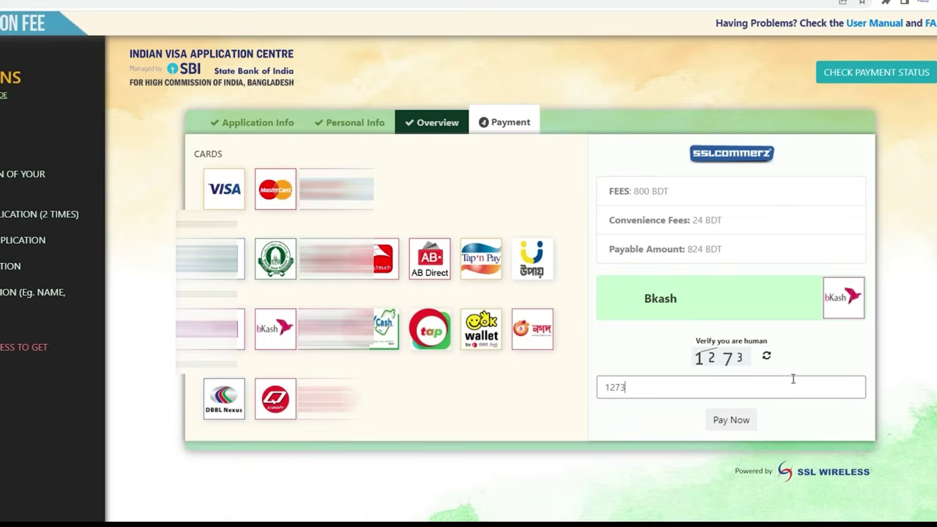
pyautogui.click(730, 426)
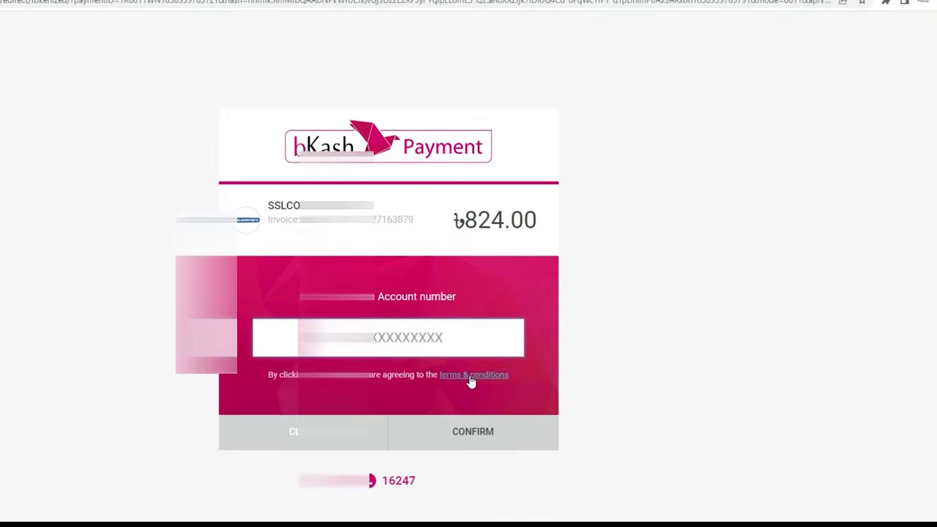
# Enter the bKash account number, the SMS verification code, and the account PIN
pyautogui.click(391, 338)
pyautogui.write('013')
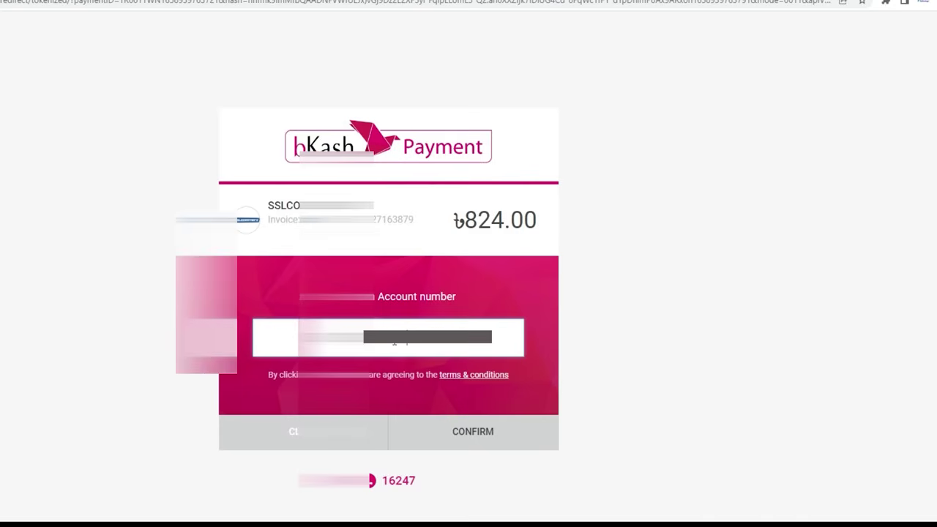
pyautogui.write('12')
pyautogui.click(485, 439)
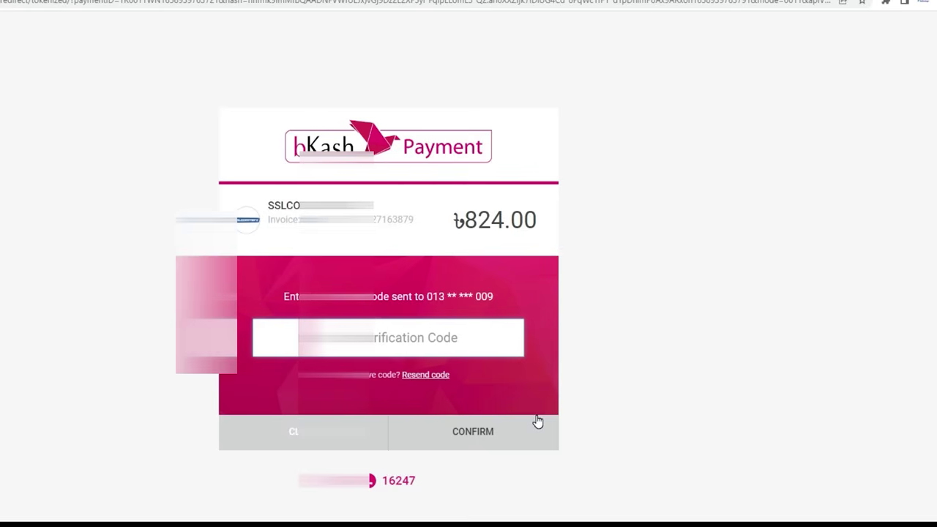
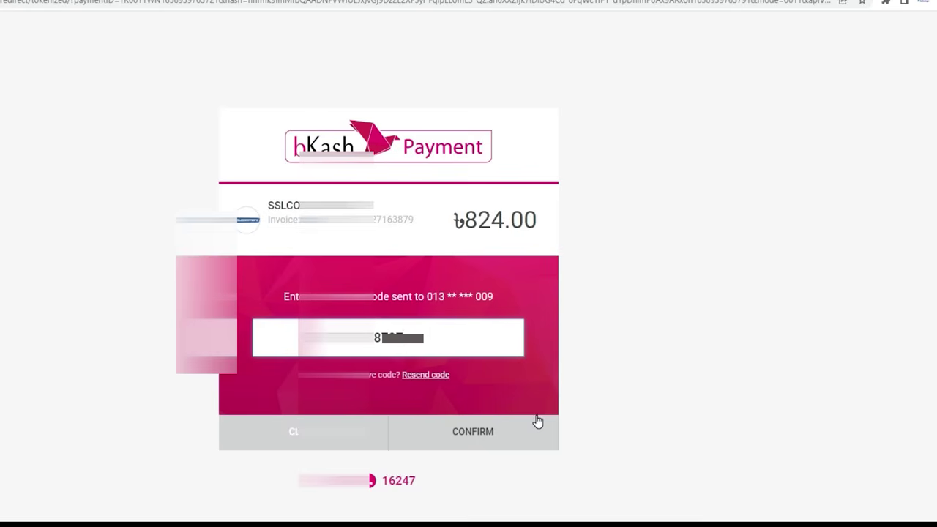
pyautogui.click(485, 436)
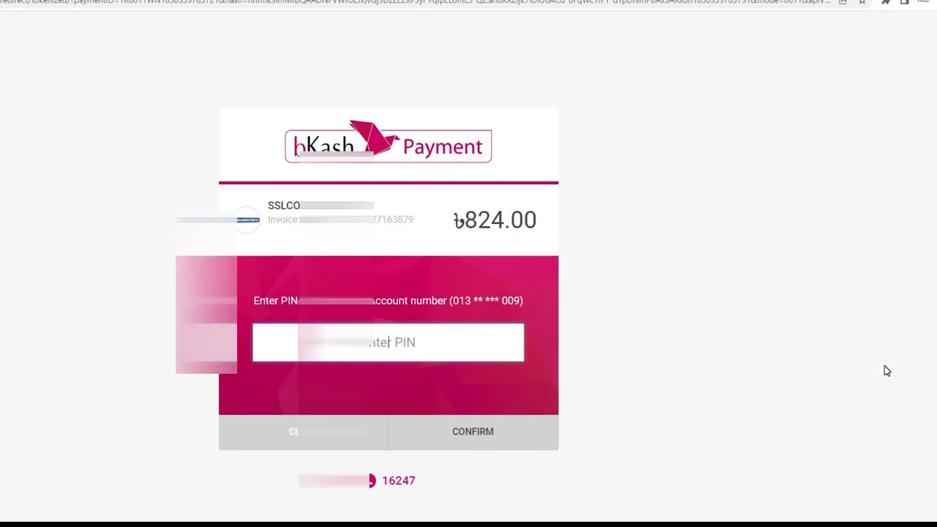
pyautogui.write('****')
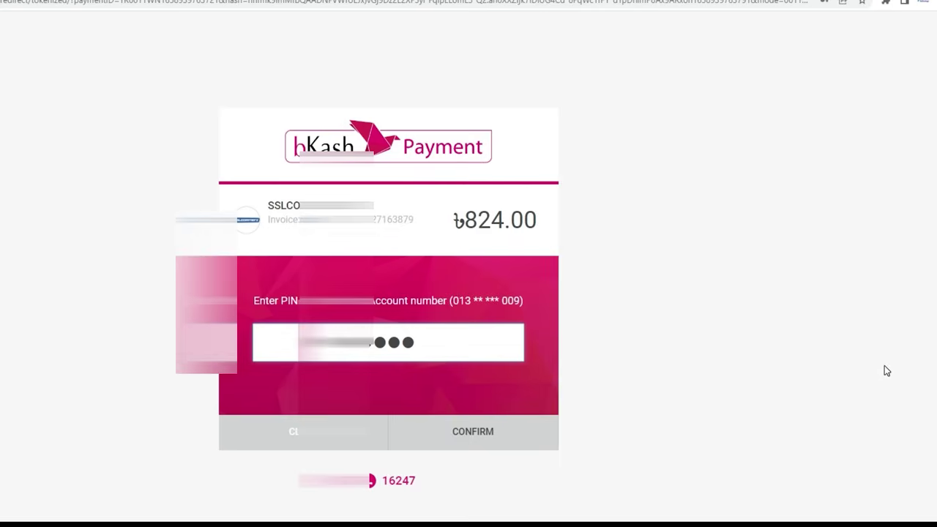